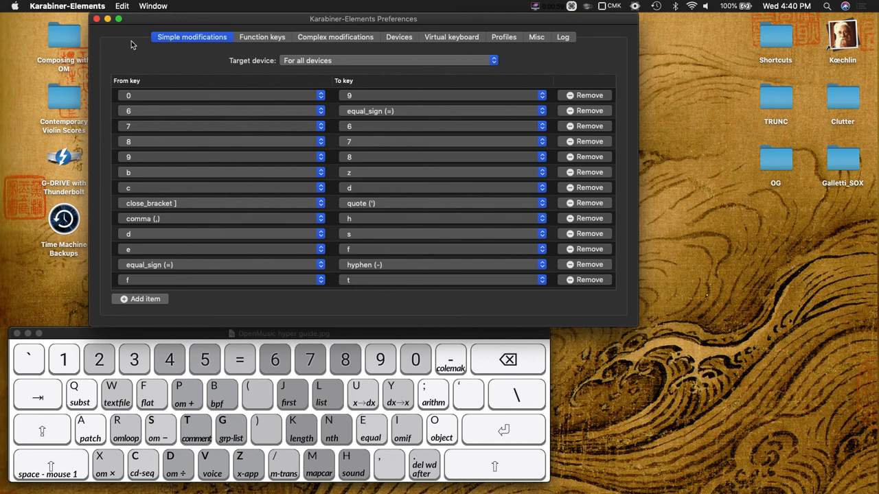
# - Show the enabled complex modification rules in the Karabiner-Elements preferences
pyautogui.click(69, 338)
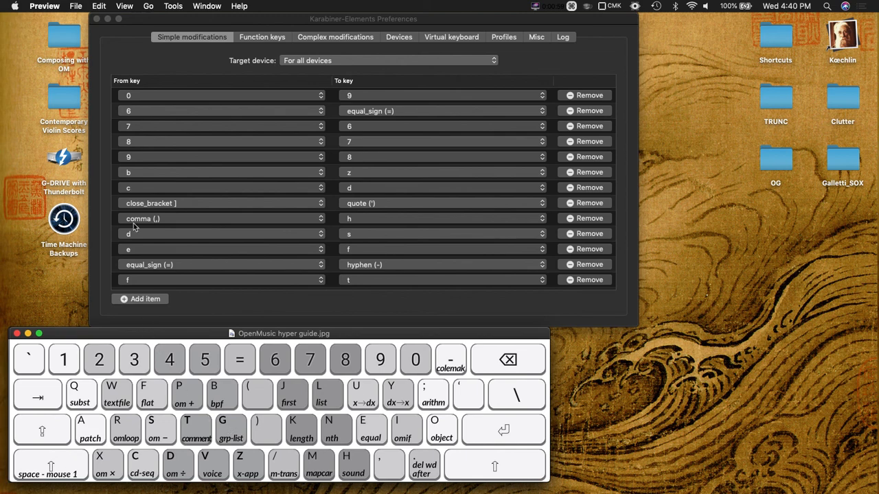
pyautogui.click(134, 54)
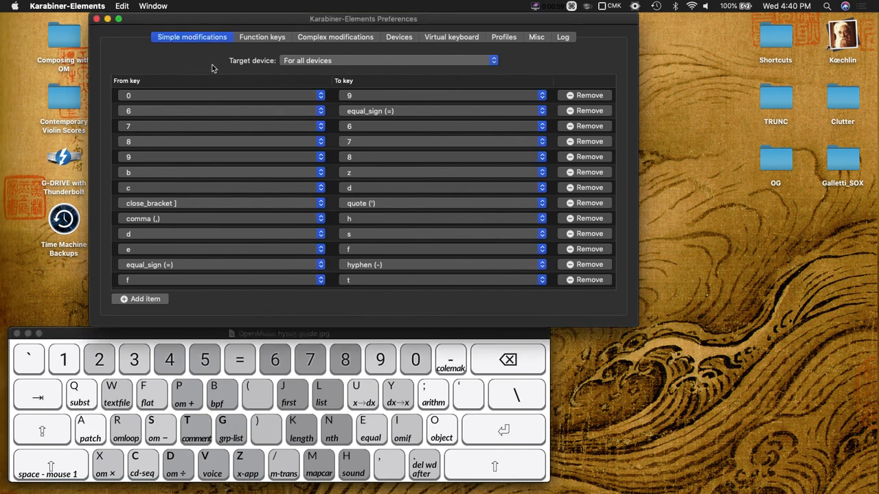
pyautogui.click(318, 38)
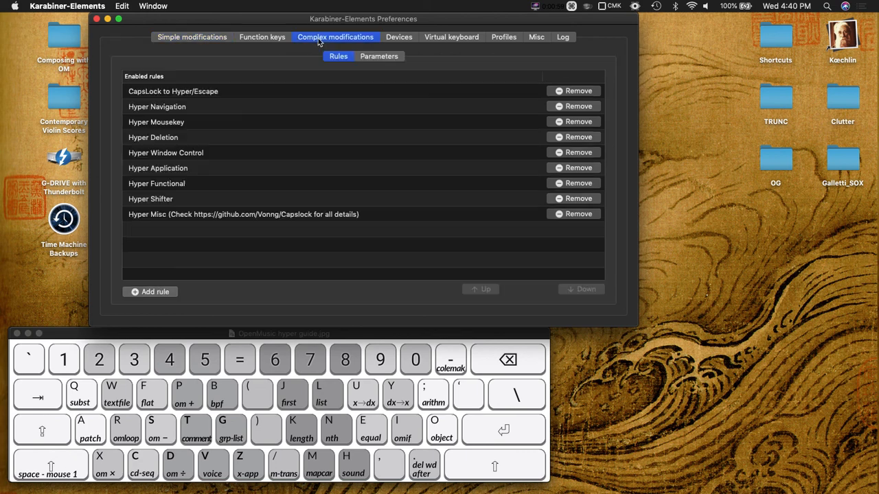
# - Switch to Chrome and bring up the Vonng/Capslock GitHub page at its Why CapsLock section
pyautogui.hotkey('ctrl', 'Right')
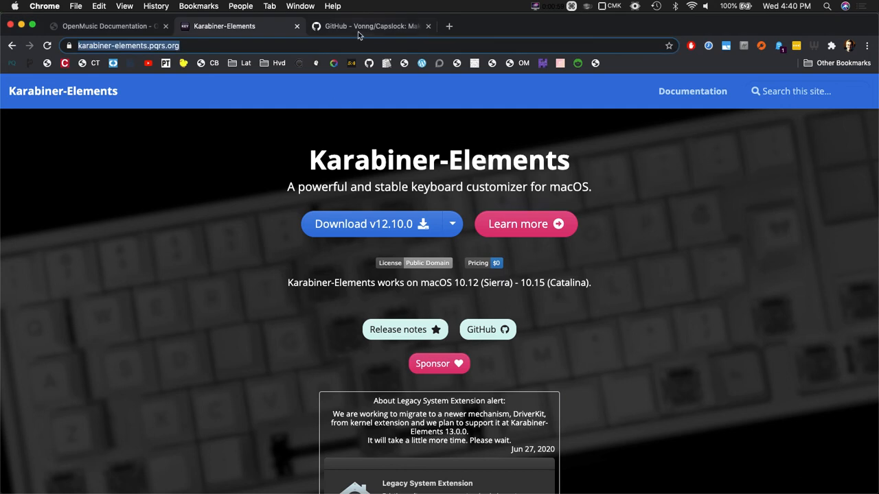
pyautogui.click(358, 31)
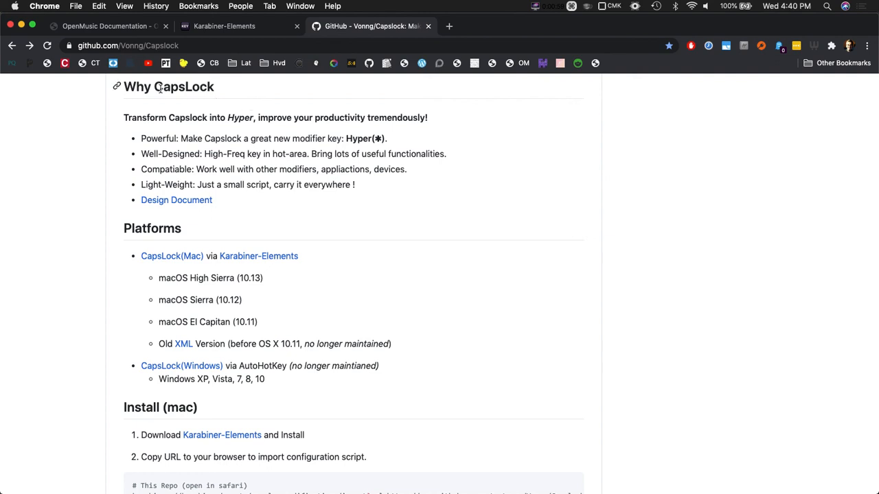
pyautogui.click(182, 43)
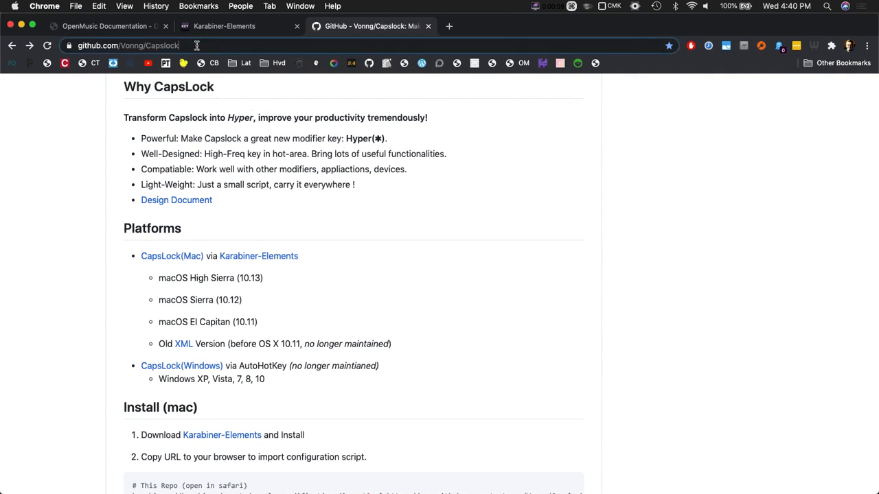
pyautogui.click(275, 120)
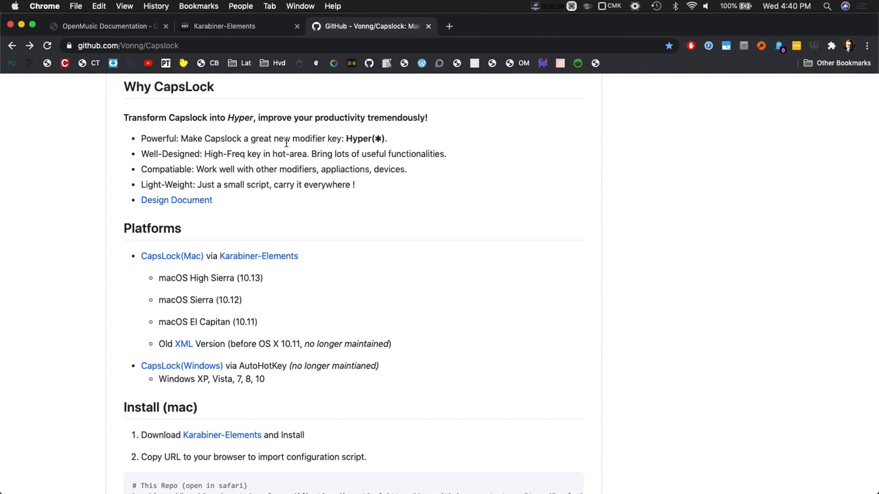
# - Demonstrate the Hyper modifier as Command, Option, Control and Shift held together, alternating it with Command alone
pyautogui.press('ctrl+alt+shift+super')
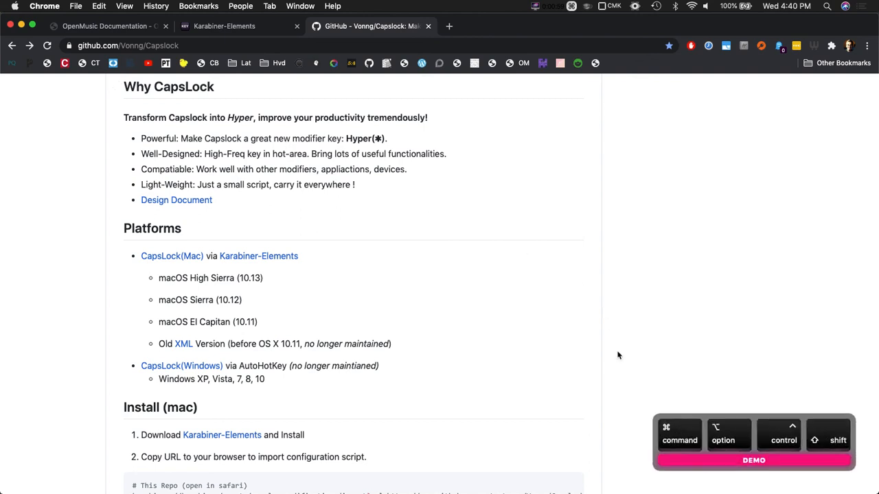
pyautogui.press('super')
pyautogui.press('ctrl+alt+super')
pyautogui.press('ctrl+alt+shift+super')
pyautogui.press('super')
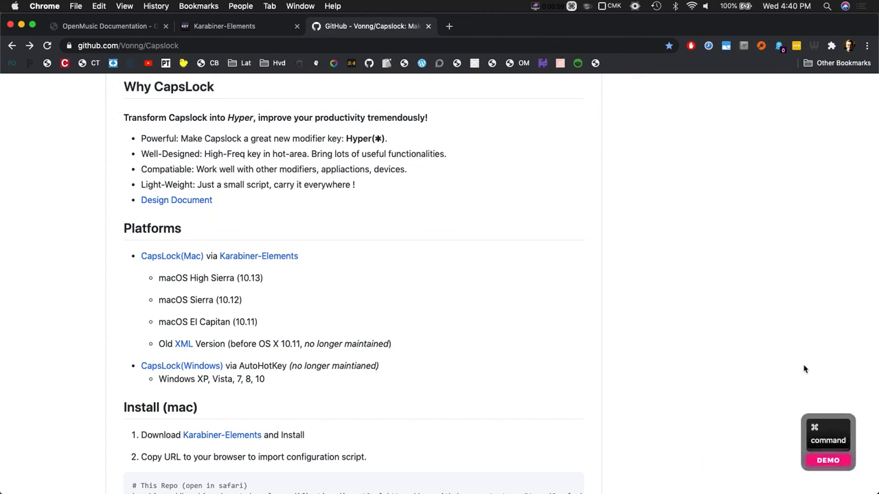
pyautogui.press('ctrl+alt+shift+super')
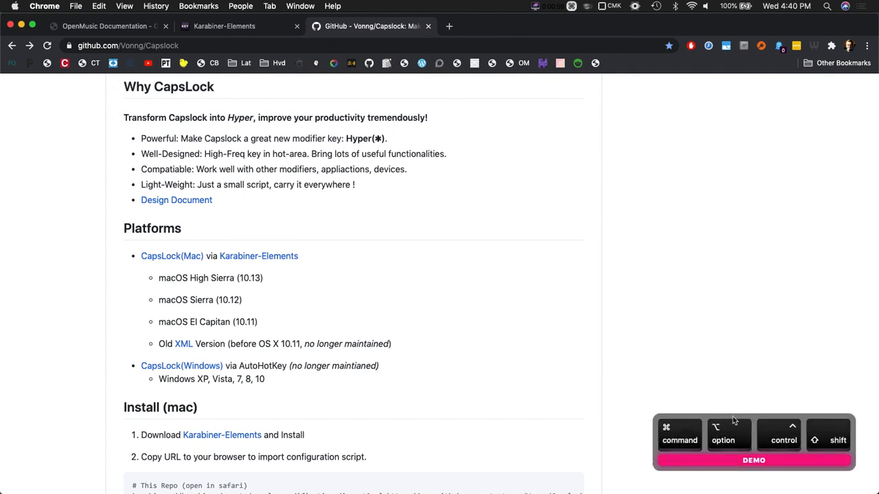
pyautogui.press('super')
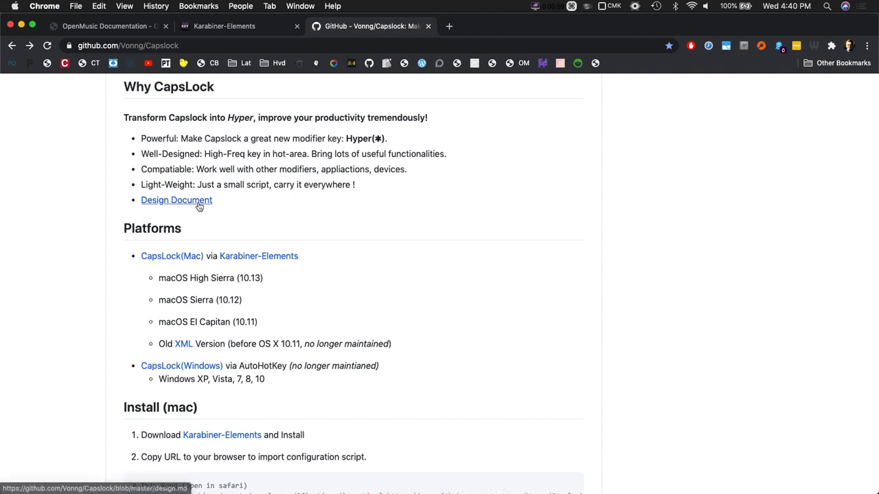
# - Examine the keyboard layout diagram under Usage (mac) up close, including its Caps Lock key
pyautogui.scroll(-5, 104, 161)
pyautogui.scroll(-7, 105, 161)
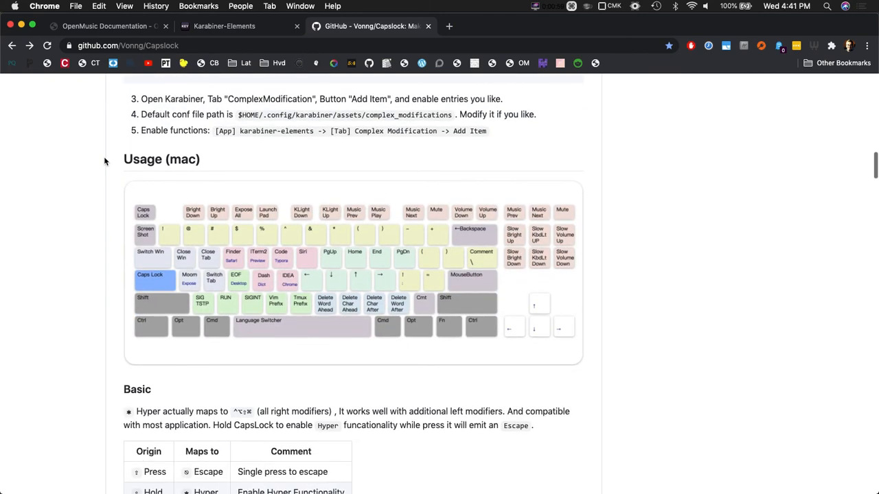
pyautogui.scroll(5, 95, 213)
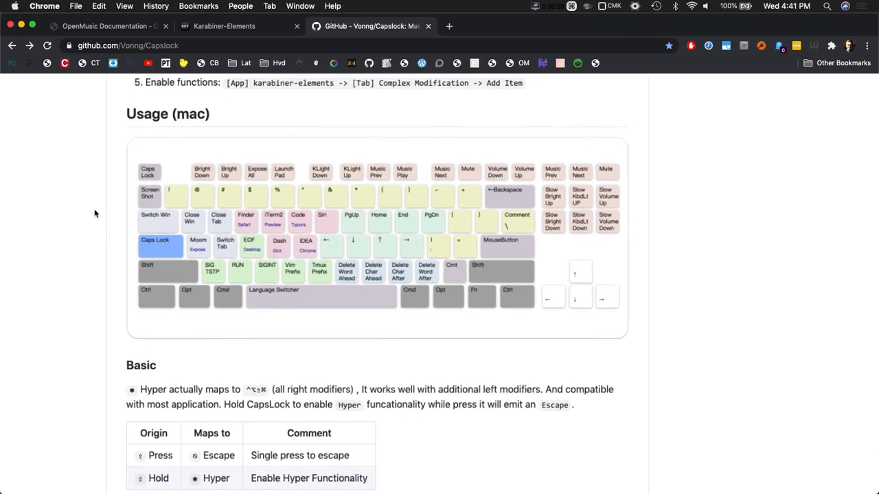
pyautogui.hscroll(2, 95, 213)
pyautogui.hscroll(2, 95, 213)
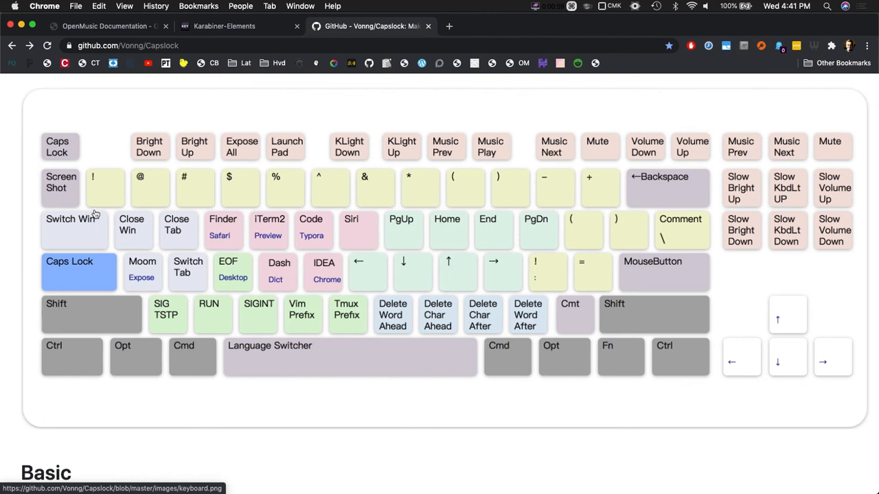
pyautogui.hscroll(1, 92, 125)
pyautogui.scroll(1, 92, 125)
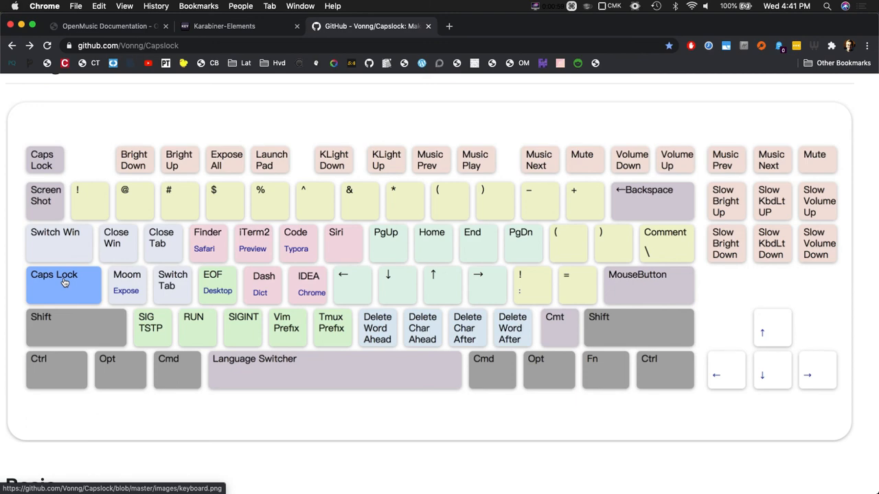
pyautogui.scroll(-5, 65, 283)
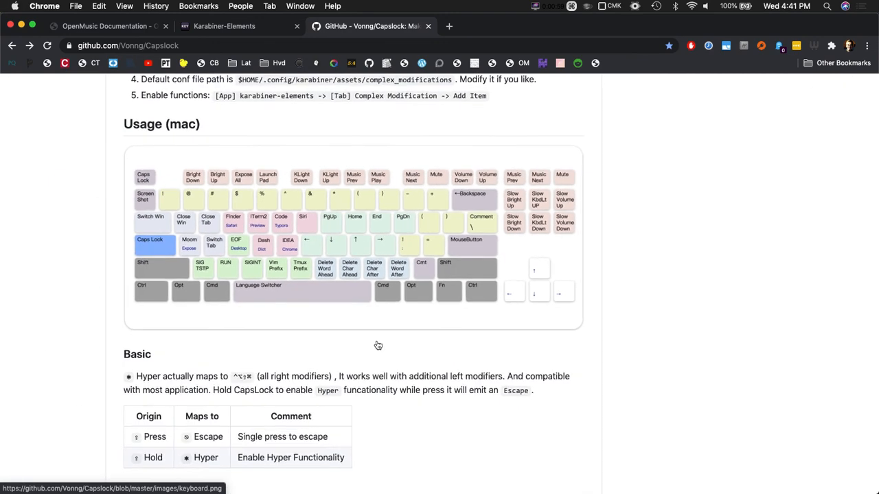
# - Demonstrate the Hyper modifier again beside the Usage (mac) diagram and clear the page-wide text selection
pyautogui.press('ctrl+alt+shift+super')
pyautogui.press('super+a')
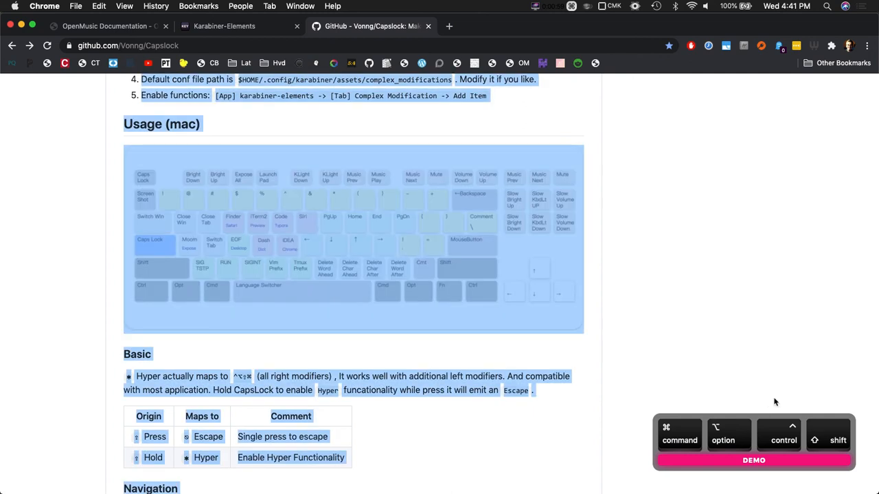
pyautogui.rightClick(775, 403)
pyautogui.moveTo(724, 397)
pyautogui.click(829, 327)
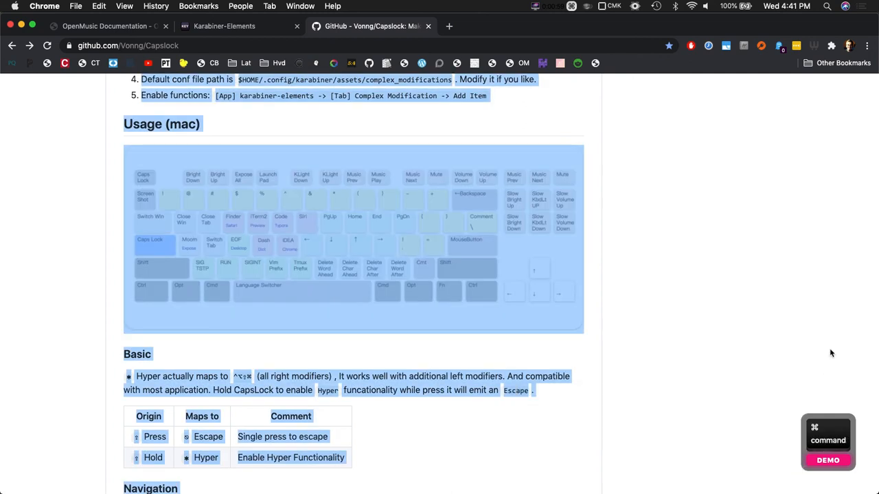
pyautogui.click(804, 345)
pyautogui.press('ctrl+alt+shift+super')
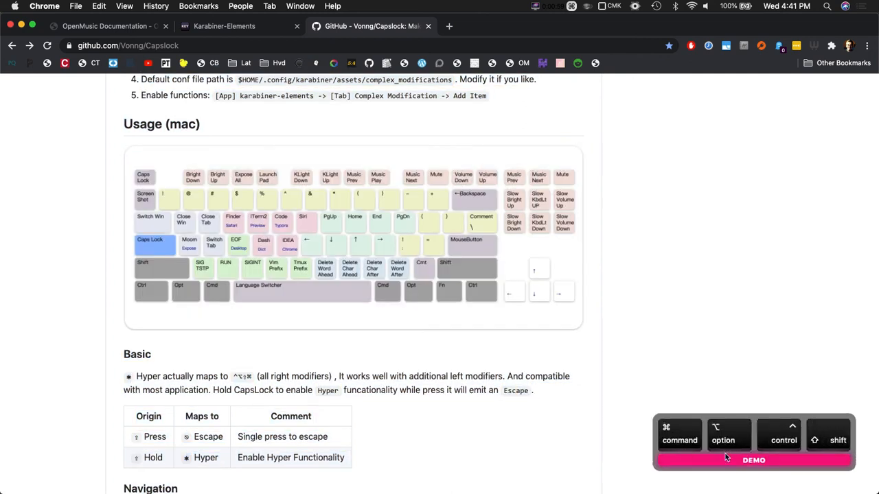
# - Review the Capslock page's Hyper mapping tables from Navigation to Functional and return to the Install (mac) instructions
pyautogui.scroll(-5, 654, 316)
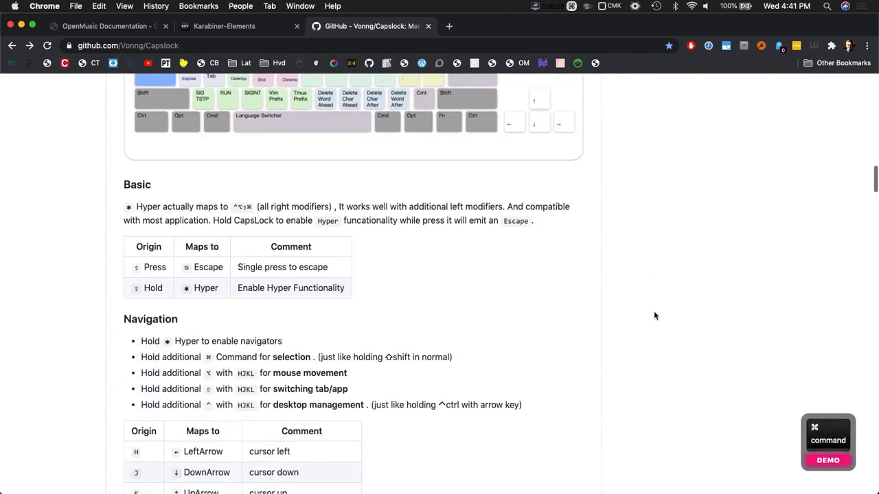
pyautogui.scroll(-3, 654, 316)
pyautogui.scroll(-3, 655, 314)
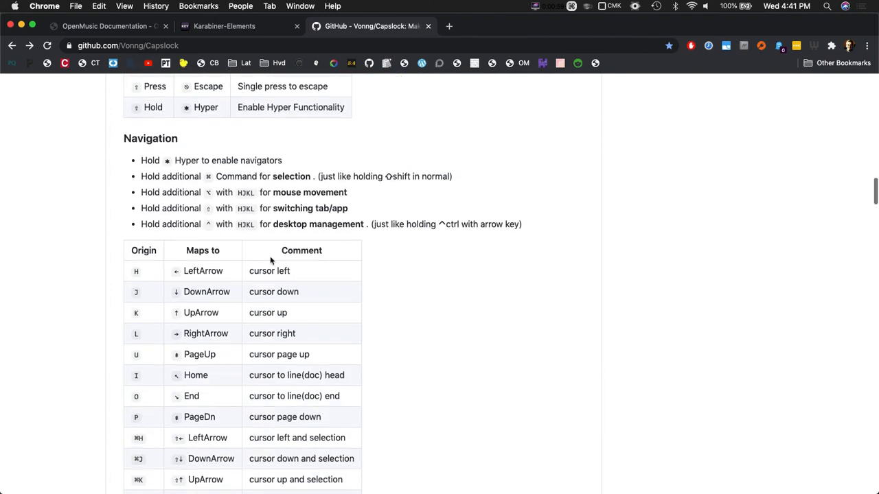
pyautogui.scroll(-7, 43, 220)
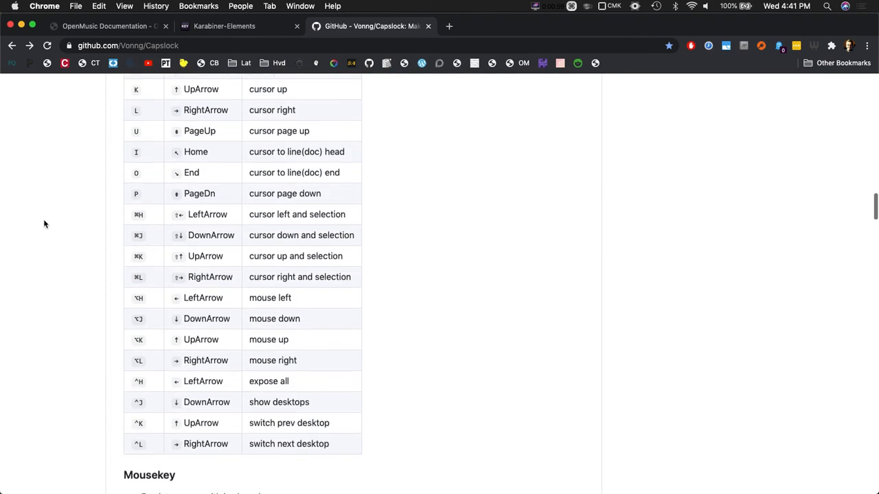
pyautogui.scroll(-10, 86, 193)
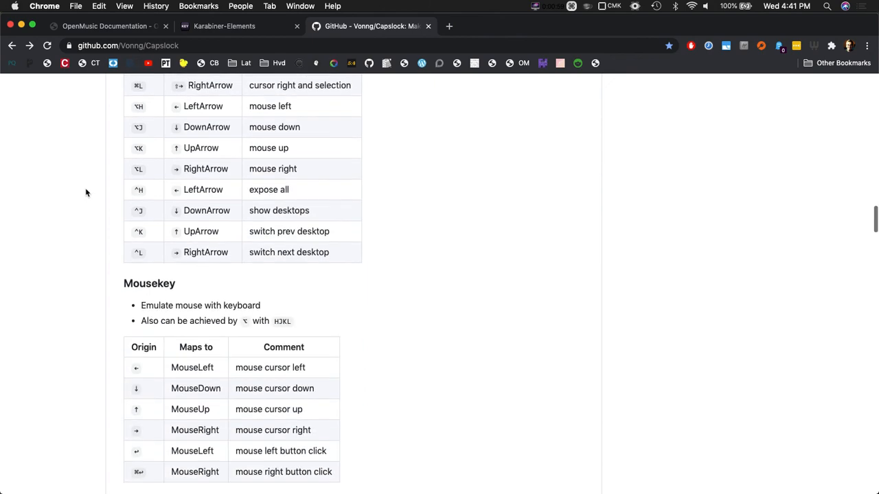
pyautogui.scroll(-2, 85, 191)
pyautogui.scroll(-6, 88, 237)
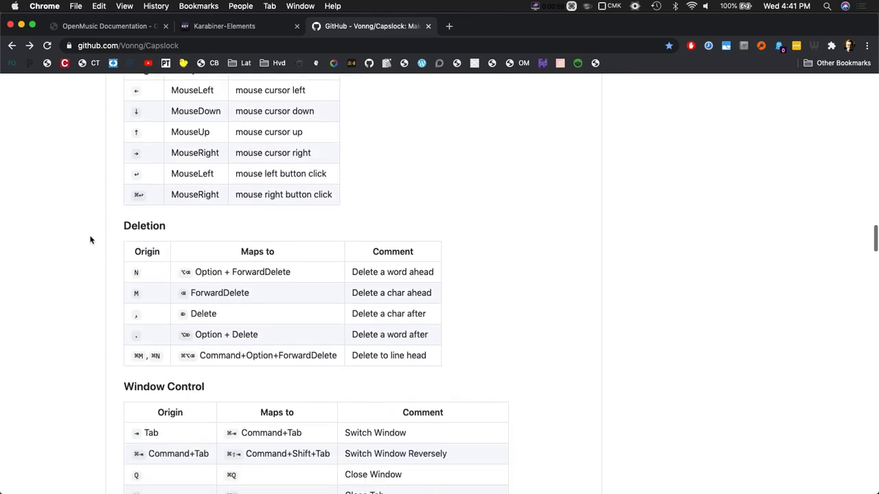
pyautogui.scroll(-15, 90, 240)
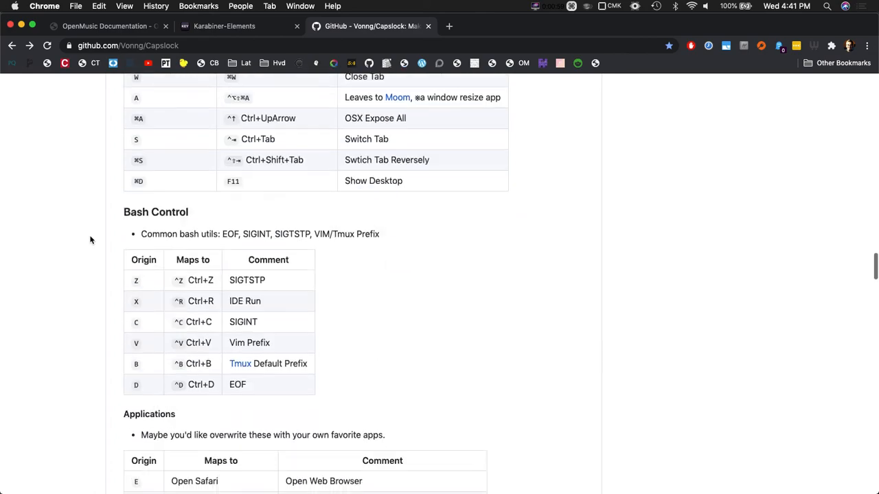
pyautogui.scroll(-12, 90, 239)
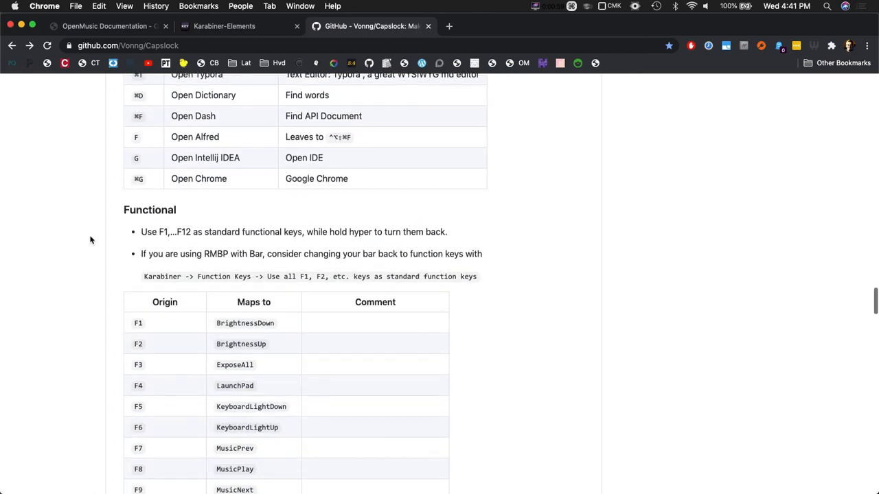
pyautogui.scroll(-5, 90, 240)
pyautogui.scroll(20, 90, 240)
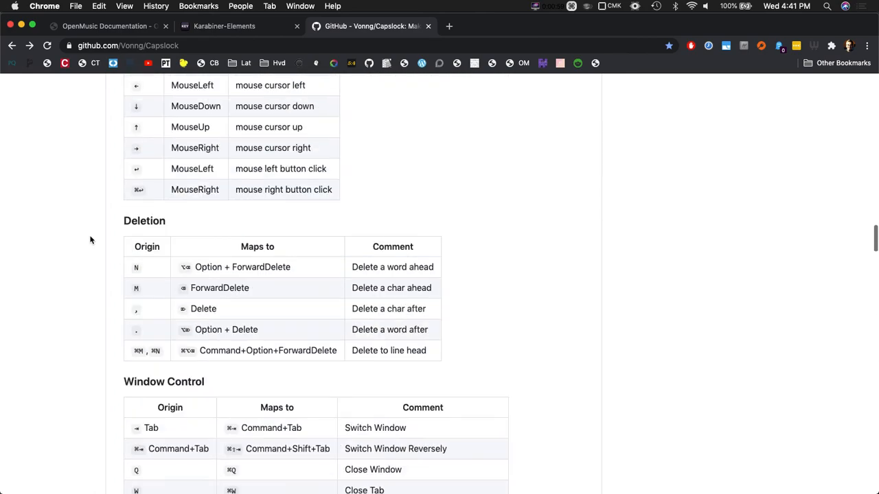
pyautogui.scroll(17, 90, 239)
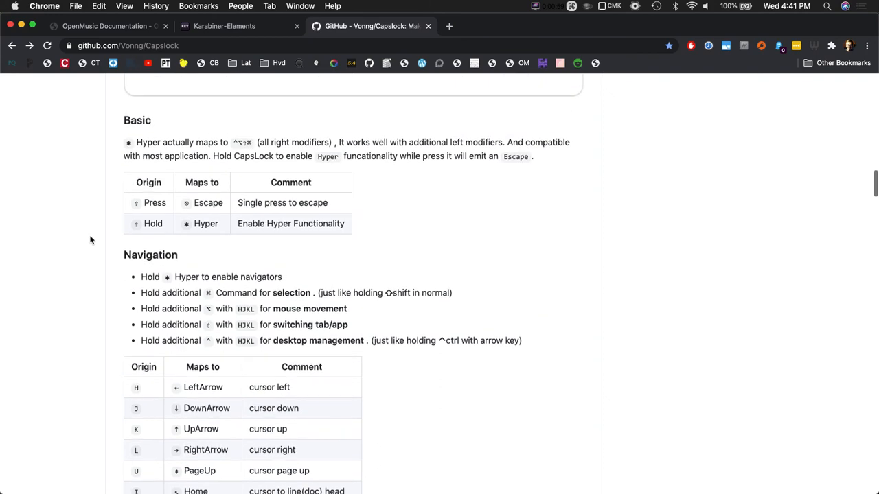
pyautogui.scroll(10, 90, 239)
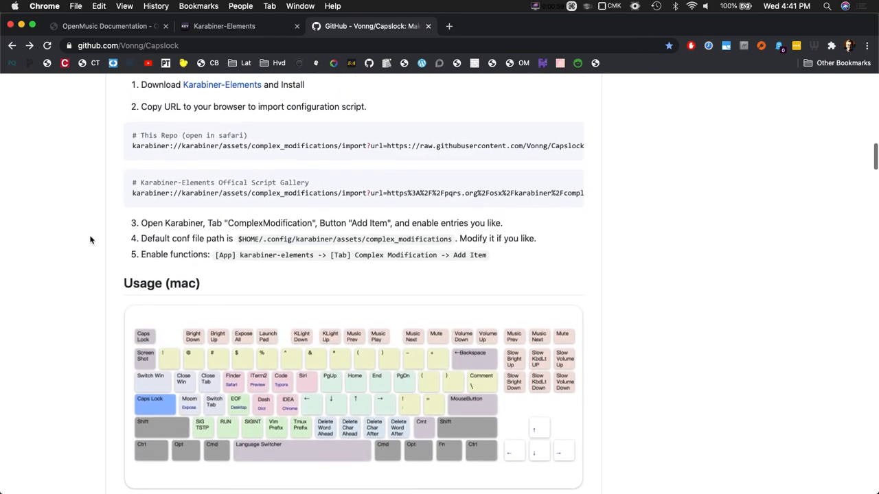
pyautogui.scroll(4, 90, 240)
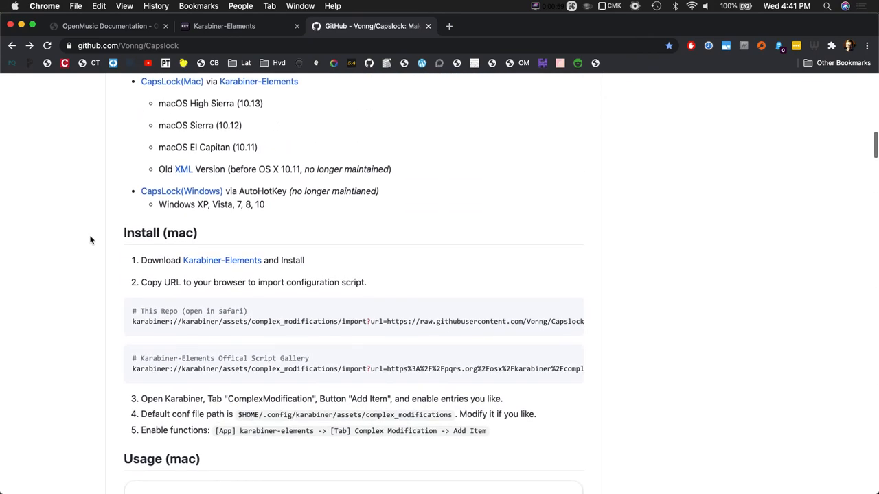
pyautogui.scroll(4, 90, 240)
# - Return to the Karabiner-Elements desktop, bring colemak hyper guide.jpg to the front in Preview and enlarge its window
pyautogui.hotkey('ctrl', 'Left')
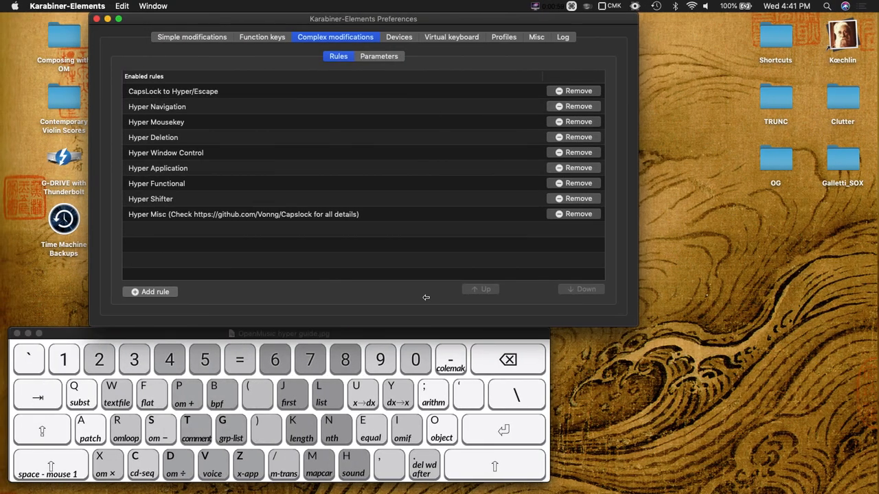
pyautogui.hotkey('ctrl', 'Up')
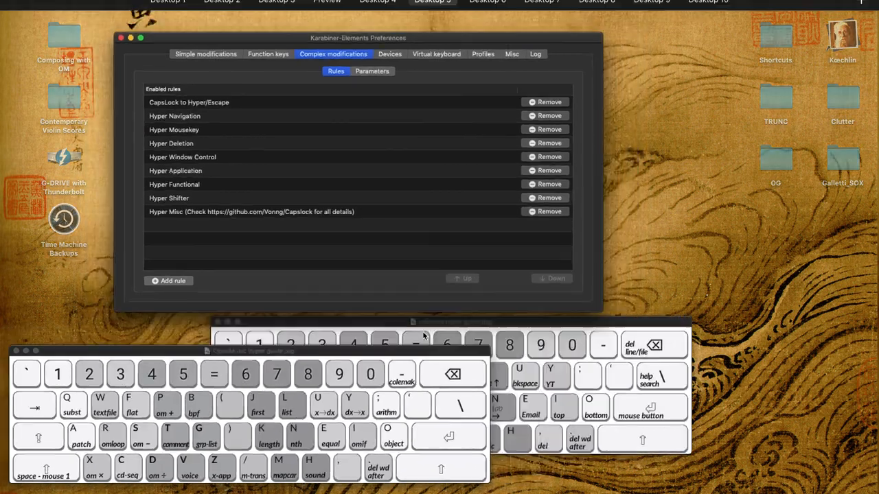
pyautogui.click(506, 337)
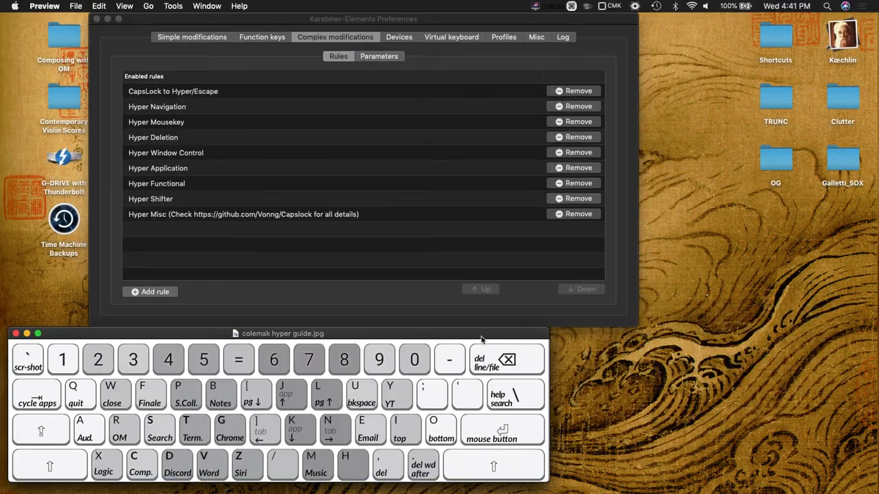
pyautogui.moveTo(549, 329); pyautogui.dragTo(791, 69)
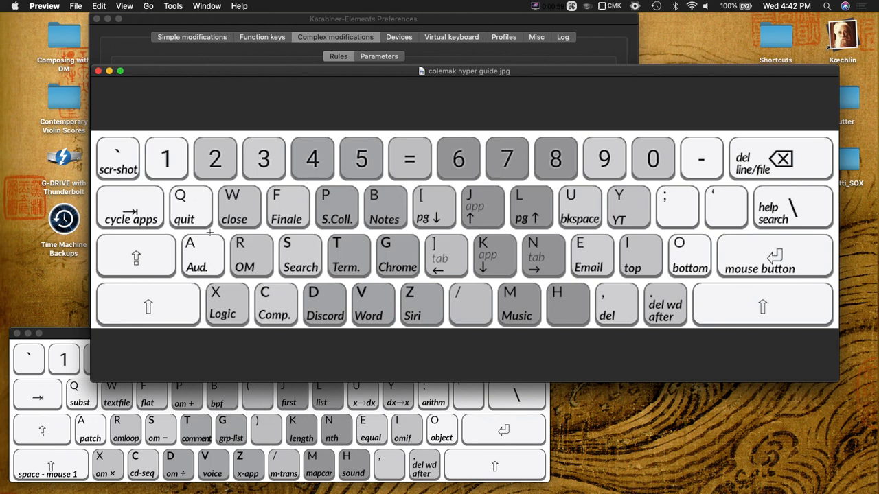
# - Launch Terminal with the Hyper combination assigned to it in the colemak guide
pyautogui.press('Escape')
pyautogui.press('ctrl+alt+shift+super+t')
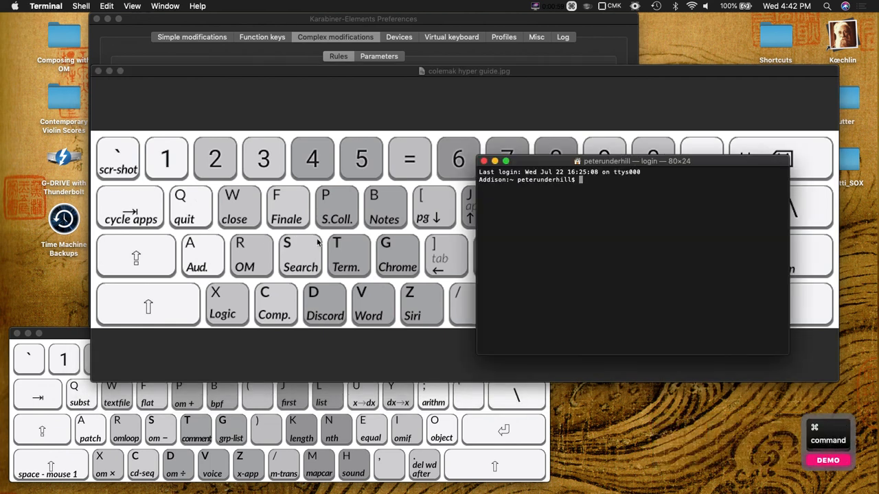
# - Close the Terminal window, launch EasyFind with the guide's Hyper Search combination and close it again
pyautogui.click(484, 161)
pyautogui.click(289, 190)
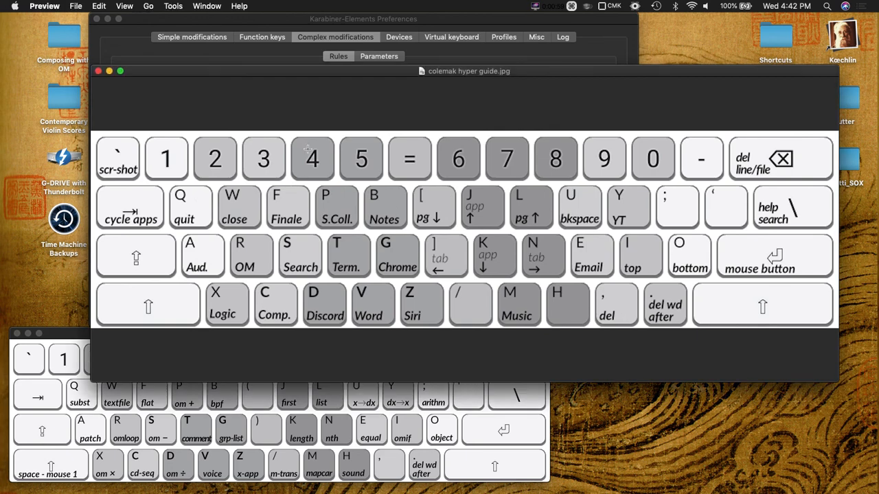
pyautogui.press('ctrl+alt+shift+super+s')
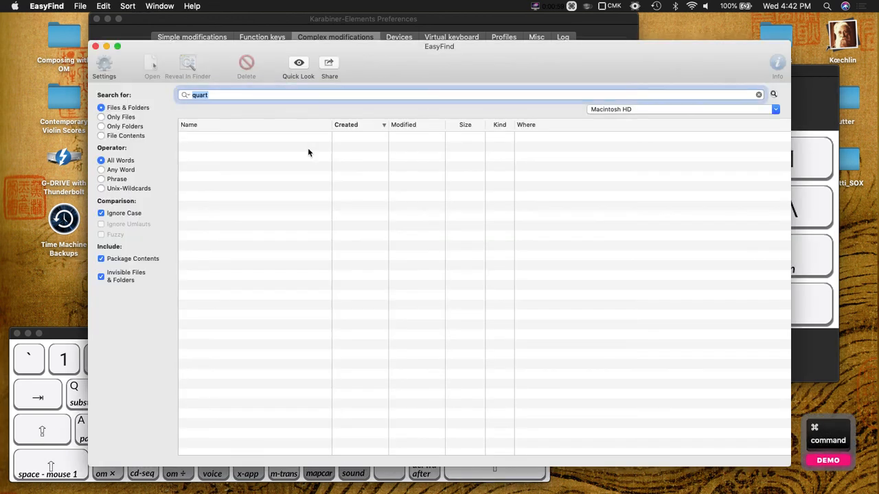
pyautogui.moveTo(369, 58); pyautogui.dragTo(385, 61)
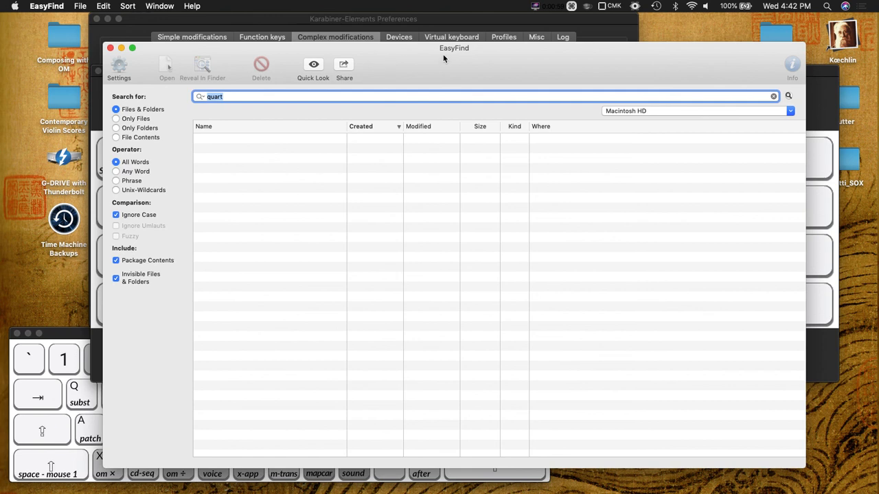
pyautogui.click(111, 49)
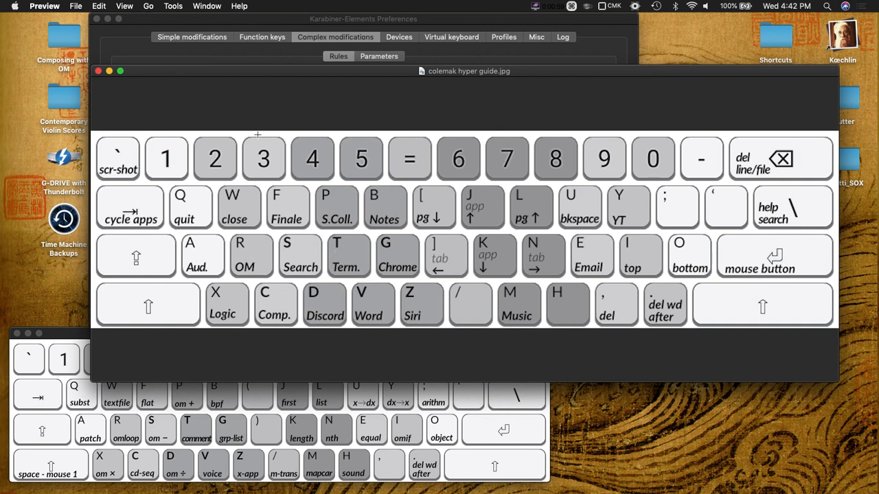
# - Close the colemak hyper guide image and show the Simple modifications in Karabiner-Elements Preferences
pyautogui.press('ctrl+alt+shift+super')
pyautogui.moveTo(265, 484)
pyautogui.click(98, 71)
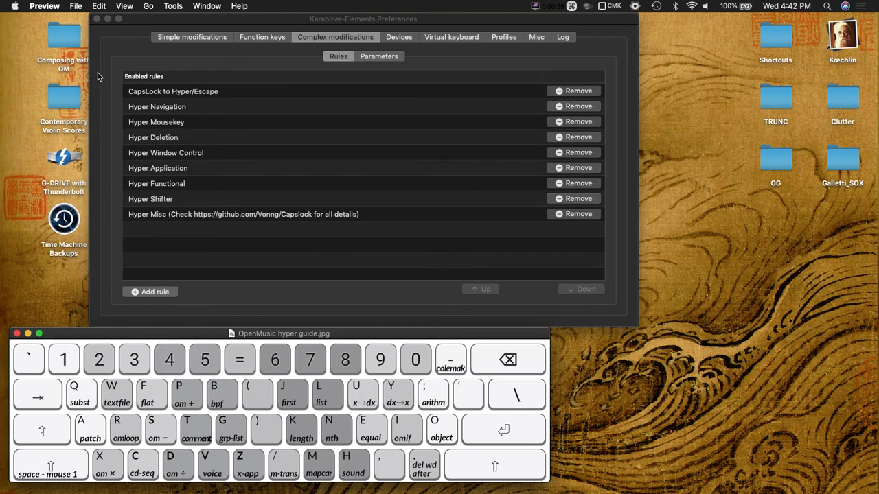
pyautogui.click(122, 42)
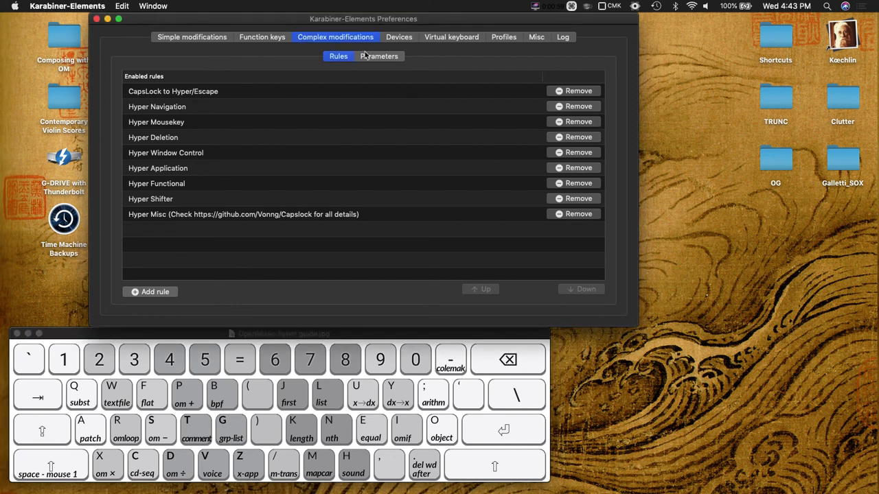
pyautogui.click(170, 37)
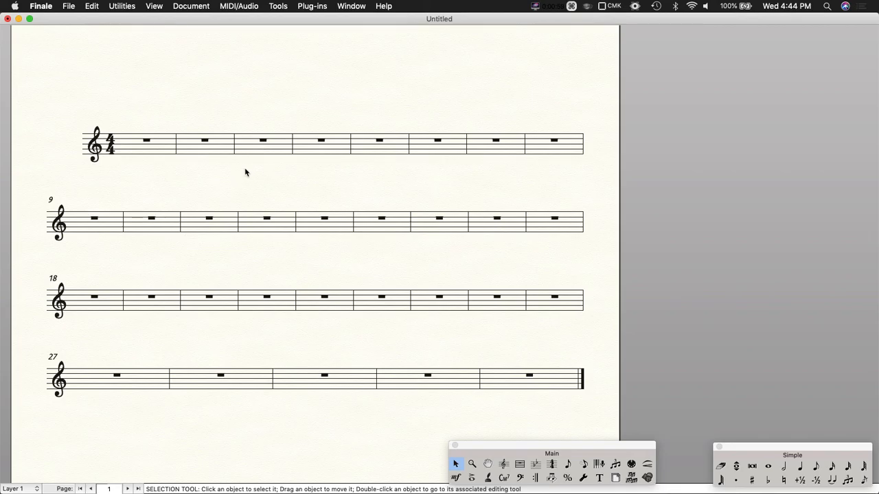
# - Activate the Finale profile in Karabiner-Elements and start Simple Entry at the first measure of the score
pyautogui.click(603, 8)
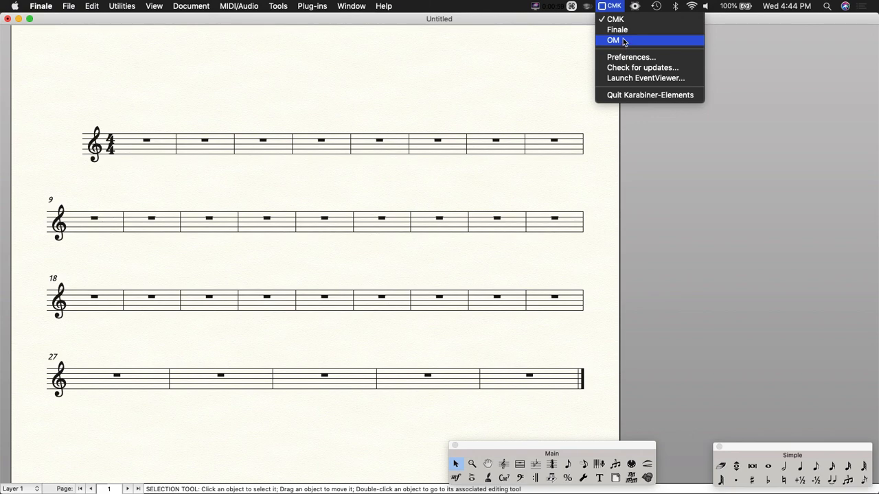
pyautogui.click(624, 31)
pyautogui.click(201, 140)
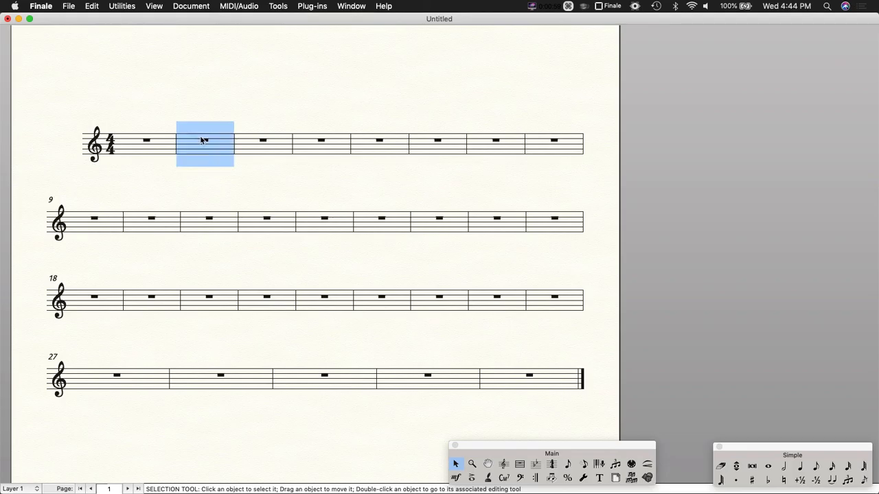
pyautogui.click(149, 144)
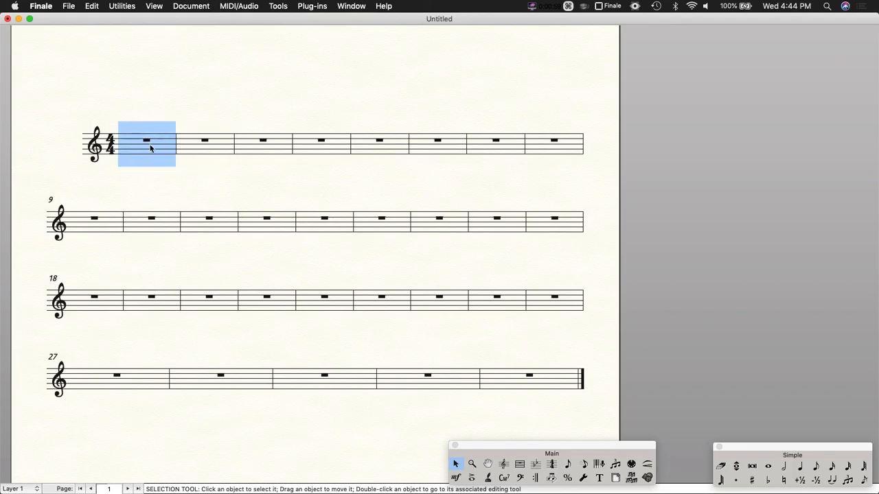
pyautogui.click(569, 468)
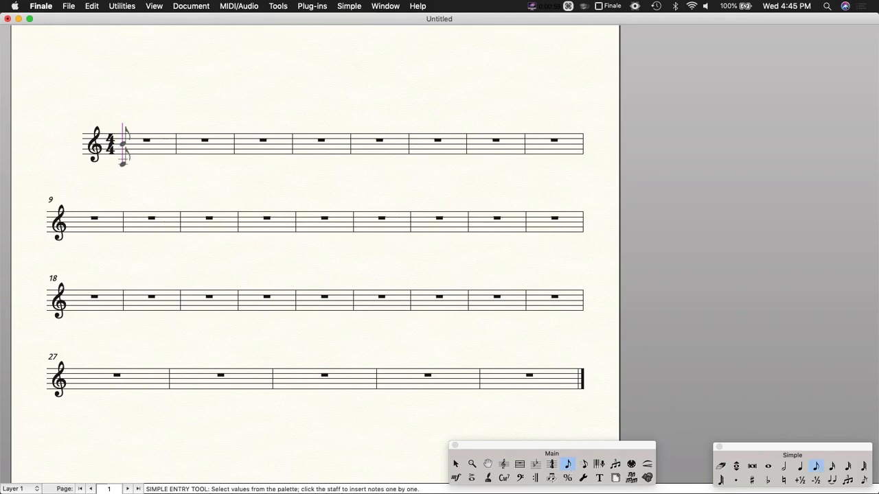
# - Enter an eighth-note E in the top space of the staff at the start of measure 1
pyautogui.scroll(1, 127, 165)
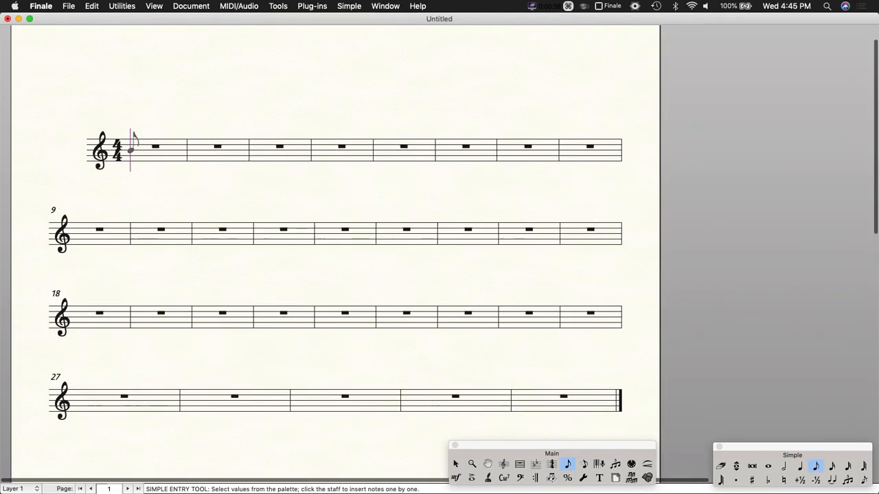
pyautogui.scroll(2, 131, 141)
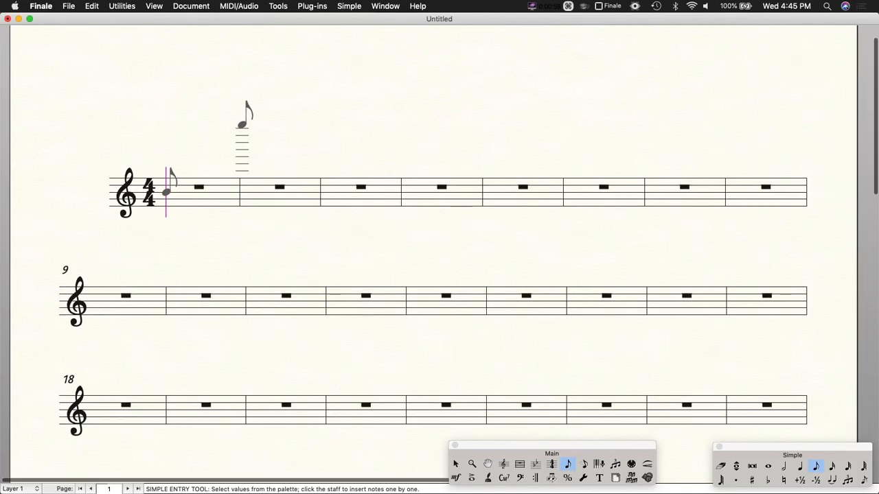
pyautogui.hscroll(1, 240, 121)
pyautogui.press('j')
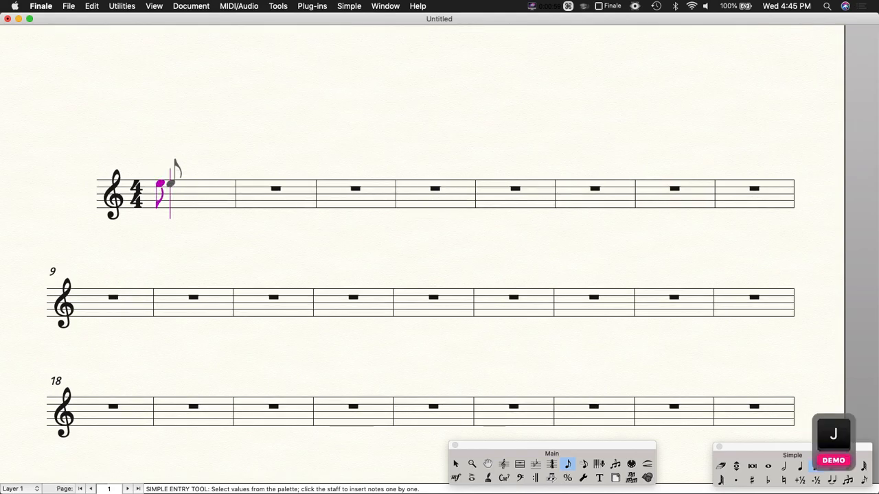
# - Move the note entry caret repeatedly up and down the staff by single steps, ending on the second-space A
pyautogui.press('Down')
pyautogui.press('Up')
pyautogui.press('Up')
pyautogui.press('Up')
pyautogui.press('Up')
pyautogui.press('Up')
pyautogui.press('Up')
pyautogui.press('Up')
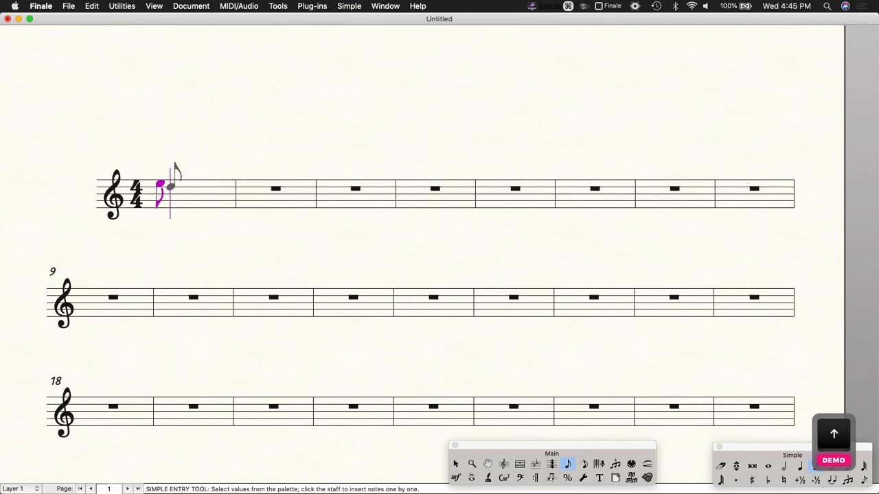
pyautogui.press('Down')
pyautogui.press('Down')
pyautogui.press('Down')
pyautogui.press('Down')
pyautogui.press('Down')
pyautogui.press('Down')
pyautogui.press('Down')
pyautogui.press('Down')
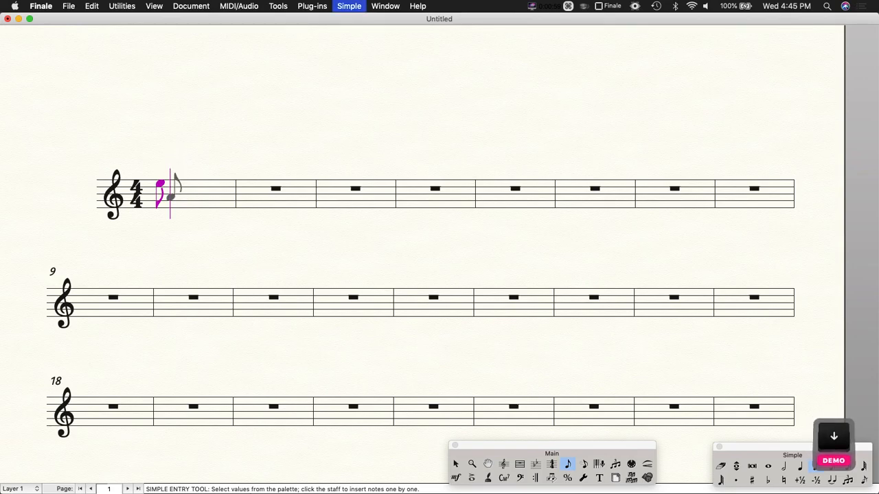
pyautogui.press('Up')
pyautogui.press('Up')
pyautogui.press('Up')
pyautogui.press('Up')
pyautogui.press('Up')
pyautogui.press('Up')
pyautogui.press('Down')
pyautogui.press('Down')
pyautogui.press('Down')
pyautogui.press('Down')
pyautogui.press('Down')
pyautogui.press('Down')
pyautogui.press('Down')
pyautogui.press('Down')
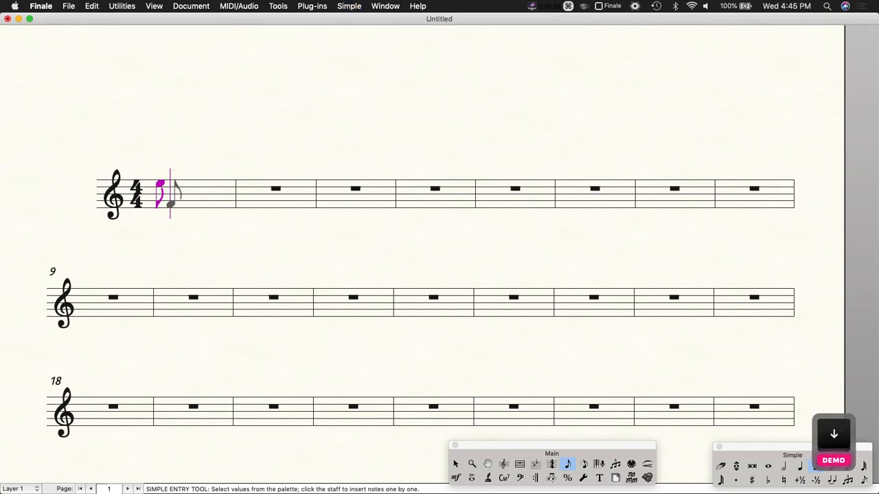
pyautogui.press('Up')
pyautogui.press('Up')
pyautogui.press('Up')
pyautogui.press('Up')
pyautogui.press('Up')
pyautogui.press('Up')
pyautogui.press('Down')
pyautogui.press('Down')
pyautogui.press('Down')
pyautogui.press('Down')
pyautogui.press('Down')
pyautogui.press('Down')
pyautogui.press('Down')
pyautogui.press('Down')
pyautogui.press('Down')
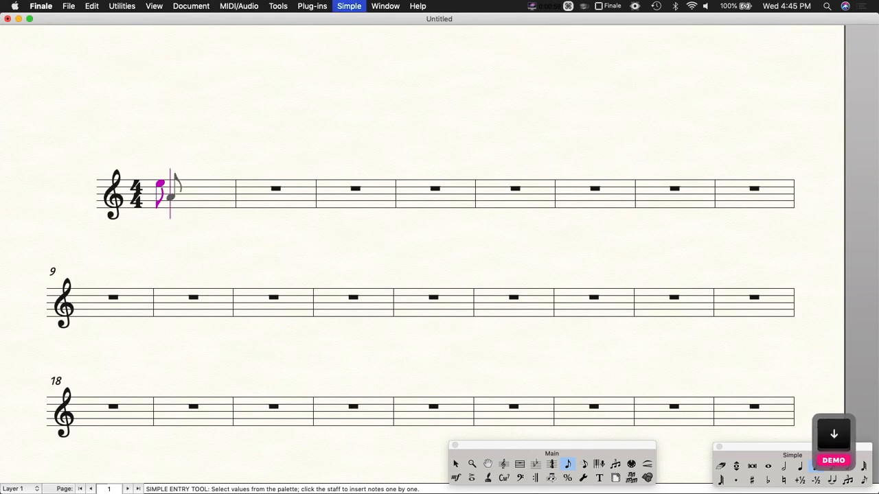
pyautogui.press('Up')
pyautogui.press('Up')
pyautogui.press('Up')
pyautogui.press('Up')
pyautogui.press('Up')
# - Shift the note entry caret up and down by whole octaves, ending back on the second-space A
pyautogui.hotkey('shift', 'Up')
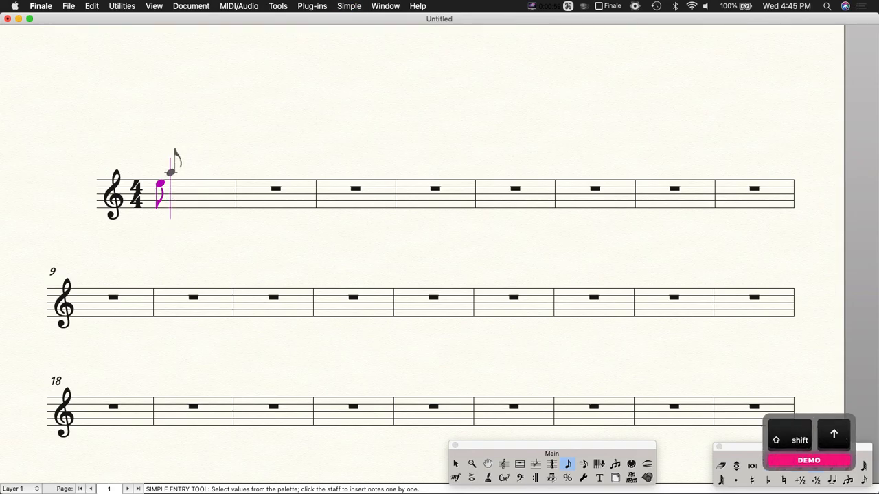
pyautogui.hotkey('shift', 'Down')
pyautogui.hotkey('shift', 'Up')
pyautogui.hotkey('shift', 'Down')
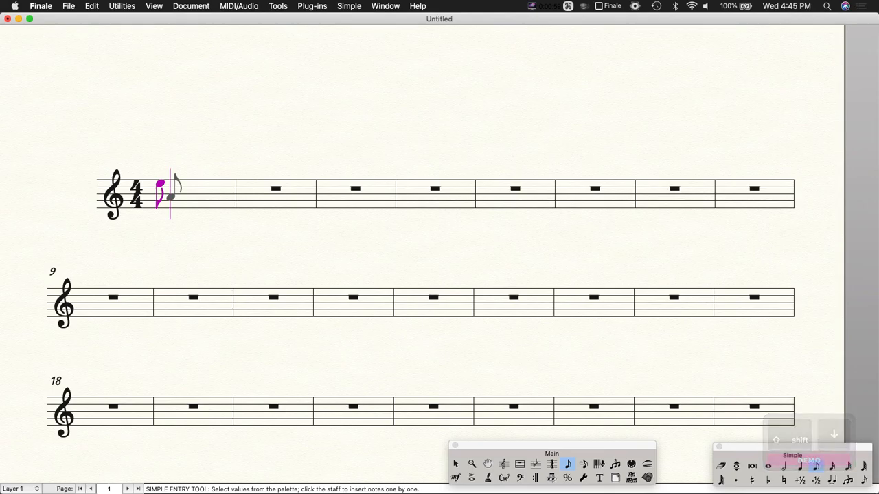
pyautogui.hotkey('shift', 'Down')
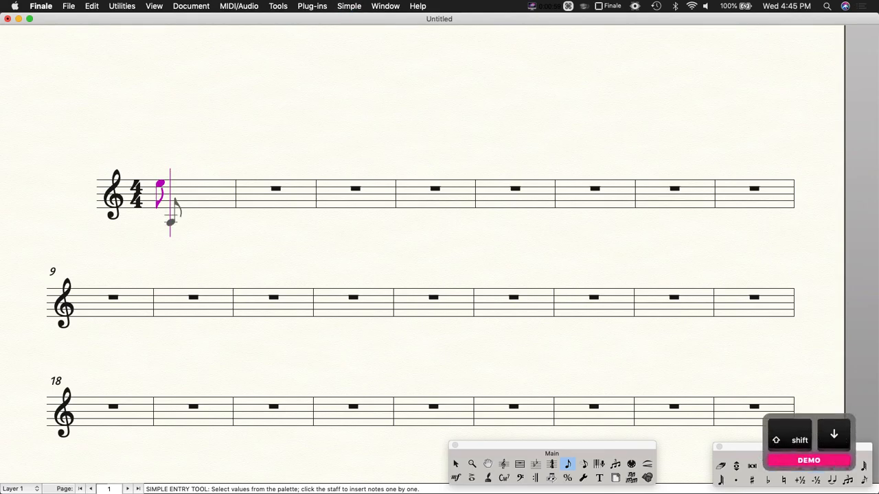
pyautogui.hotkey('shift', 'Up')
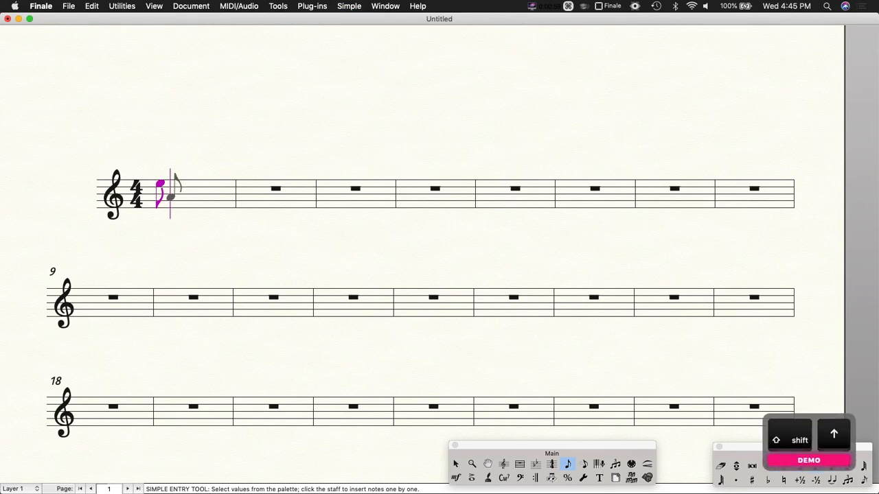
pyautogui.hotkey('shift', 'Up')
pyautogui.hotkey('shift', 'Up')
pyautogui.hotkey('shift', 'Down')
pyautogui.hotkey('shift', 'Down')
pyautogui.hotkey('shift', 'Down')
pyautogui.hotkey('shift', 'Up')
pyautogui.hotkey('shift', 'Down')
pyautogui.hotkey('shift', 'Up')
# - Cycle the entry duration through whole, half, quarter and shorter notes, ending on the eighth note
pyautogui.press('6')
pyautogui.press('7')
pyautogui.press('6')
pyautogui.press('5')
pyautogui.press('6')
pyautogui.press('7')
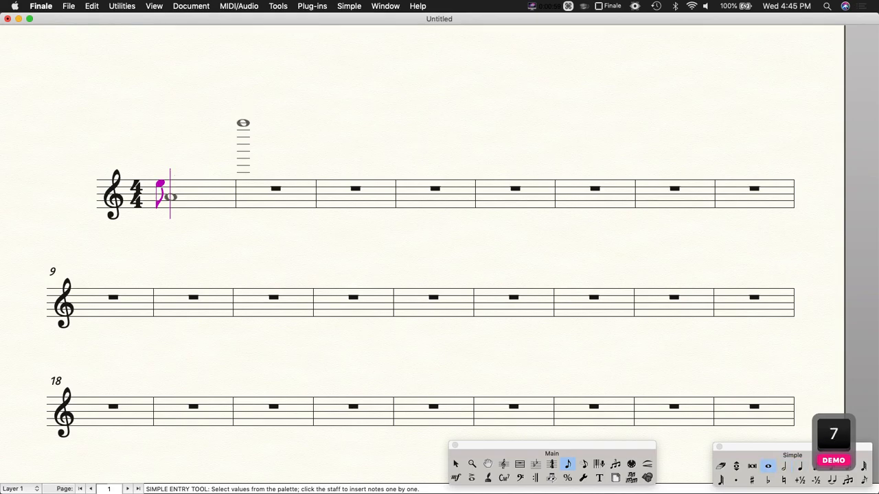
pyautogui.press('6')
pyautogui.press('5')
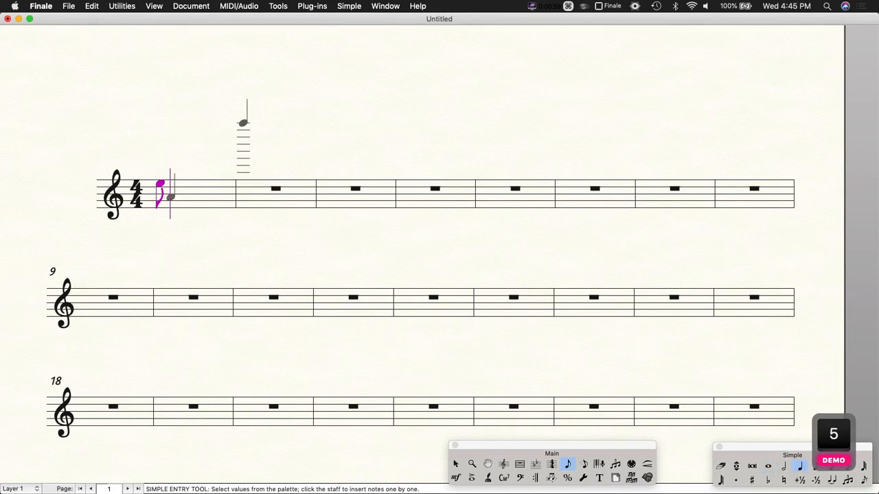
pyautogui.press('4')
pyautogui.press('3')
pyautogui.press('2')
pyautogui.press('4')
pyautogui.press('7')
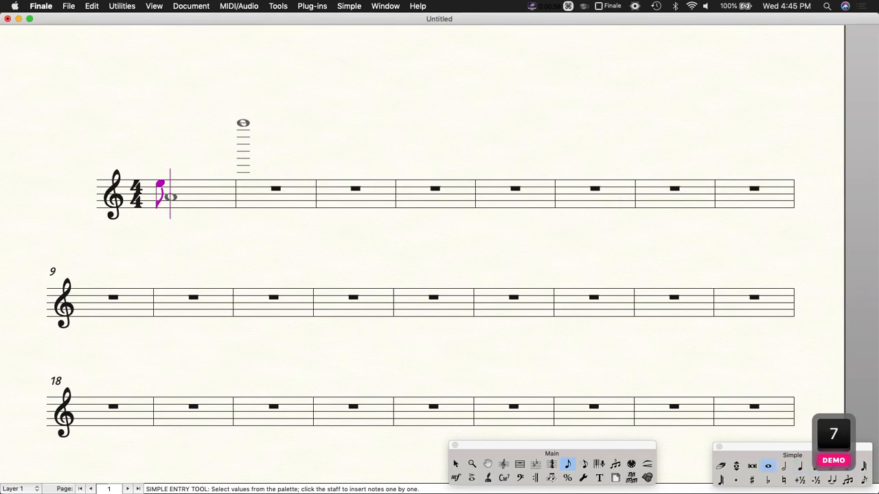
pyautogui.press('6')
pyautogui.press('5')
pyautogui.press('4')
pyautogui.press('2')
pyautogui.press('4')
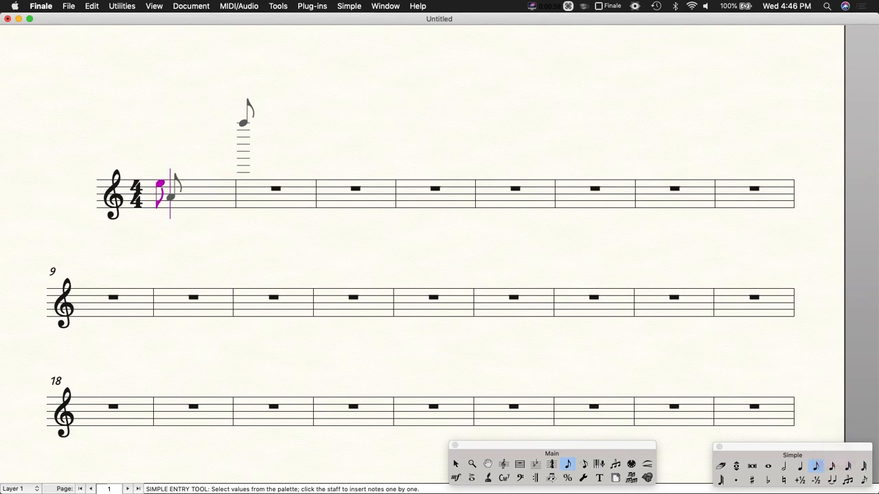
# - Add an eighth-note D on the fourth line after the E in measure 1
pyautogui.press('Down')
pyautogui.press('Up')
pyautogui.press('Up')
pyautogui.press('Up')
pyautogui.press('Up')
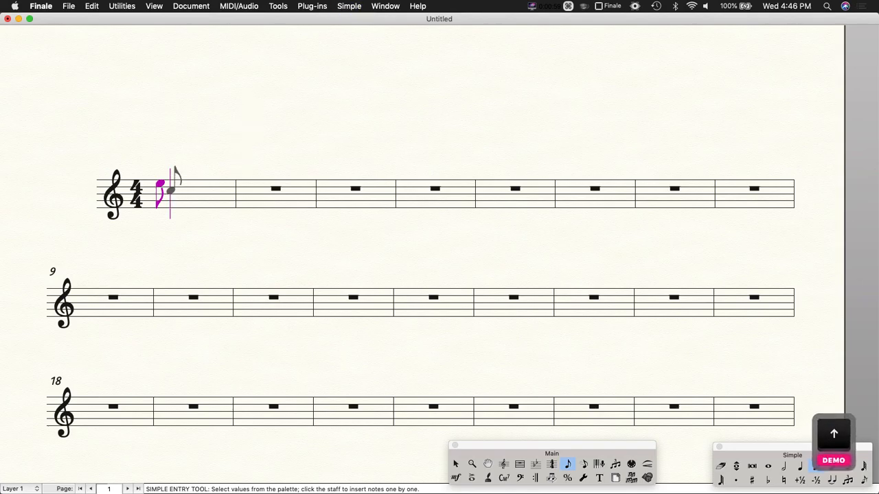
pyautogui.press('Down')
pyautogui.press('Up')
pyautogui.press('Return')
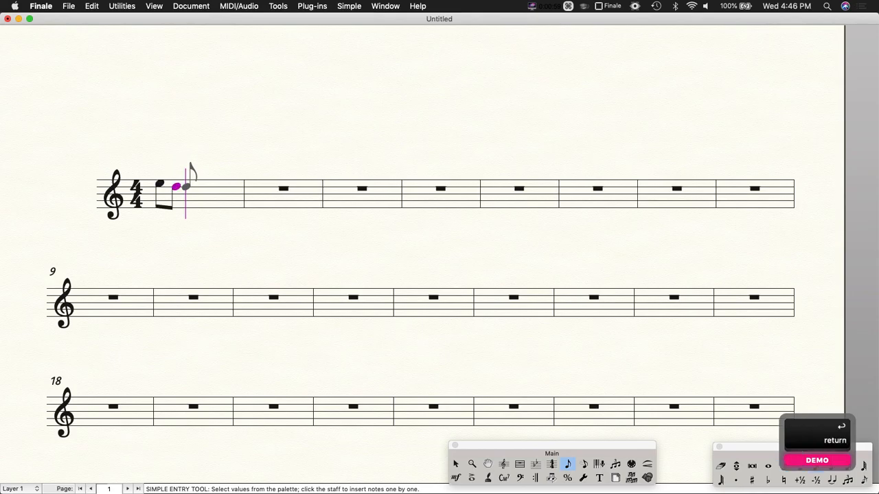
# - Fill the rest of measure 1 with the eighth notes C, B, A, G, A and B
pyautogui.press('Down')
pyautogui.press('Return')
pyautogui.press('Down')
pyautogui.press('Return')
pyautogui.press('Down')
pyautogui.press('Return')
pyautogui.press('Down')
pyautogui.press('Return')
pyautogui.press('Up')
pyautogui.press('Return')
pyautogui.press('Up')
pyautogui.press('Return')
# - Begin measure 2 with a quarter-note B an octave above the last note of measure 1
pyautogui.press('5')
pyautogui.hotkey('shift', 'Up')
pyautogui.press('Return')
# - Complete measure 2 with the descending eighth notes A, G, F, D, B and A
pyautogui.press('4')
pyautogui.press('Down')
pyautogui.press('Return')
pyautogui.press('Down')
pyautogui.press('Return')
pyautogui.press('Down')
pyautogui.press('Return')
pyautogui.press('Down')
pyautogui.press('Return')
pyautogui.press('Down')
pyautogui.press('Return')
pyautogui.press('Down')
pyautogui.press('Return')
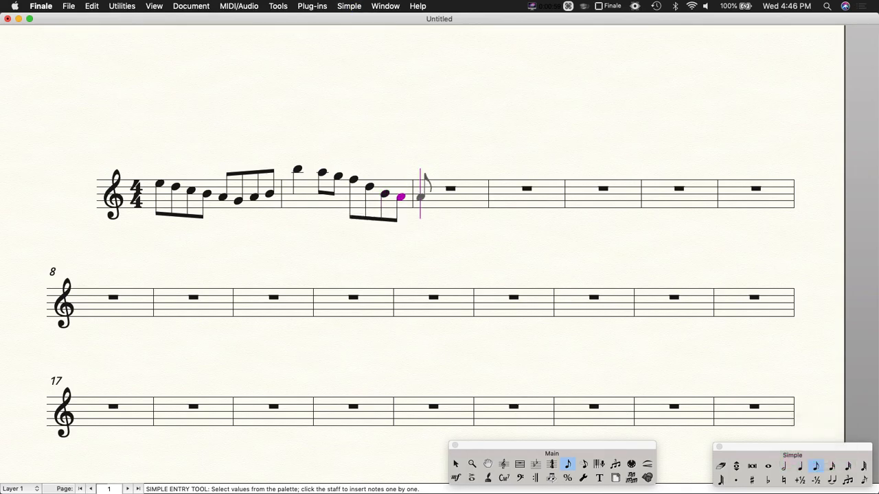
# - Start measure 3 with an eighth note, toggled to a rest and back to a note, and add an eighth-note A
pyautogui.press('Return')
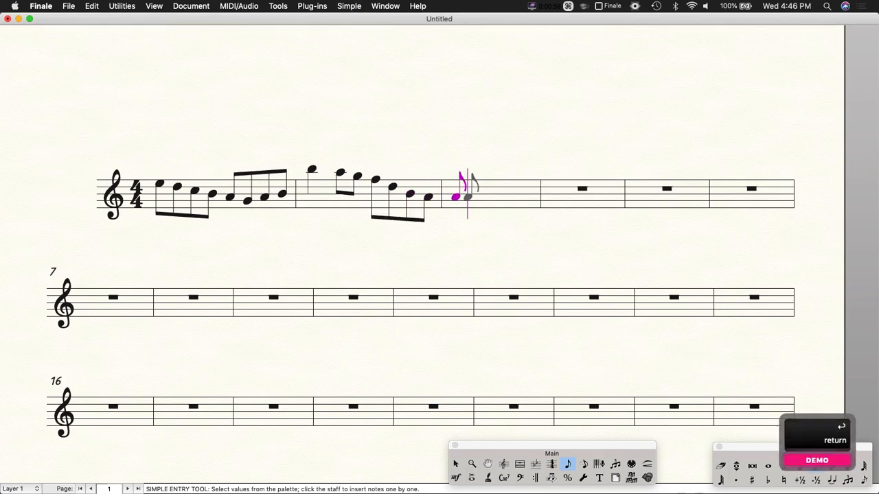
pyautogui.press('r')
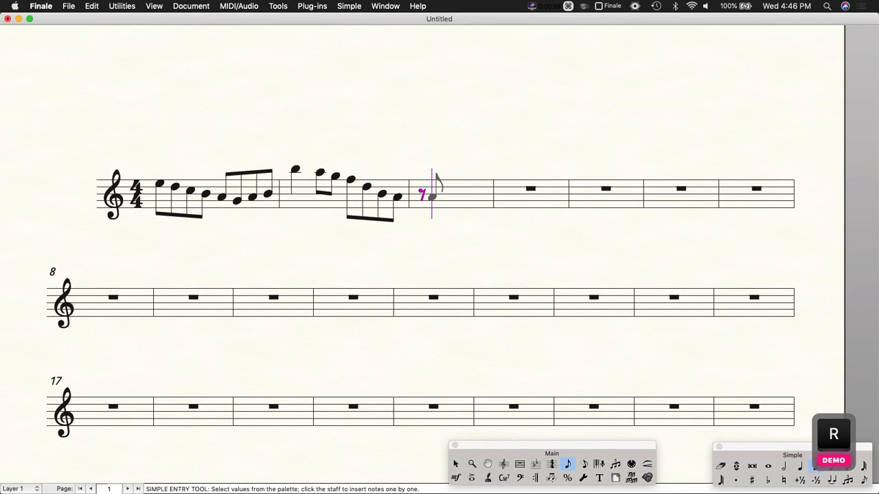
pyautogui.press('r')
pyautogui.press('5')
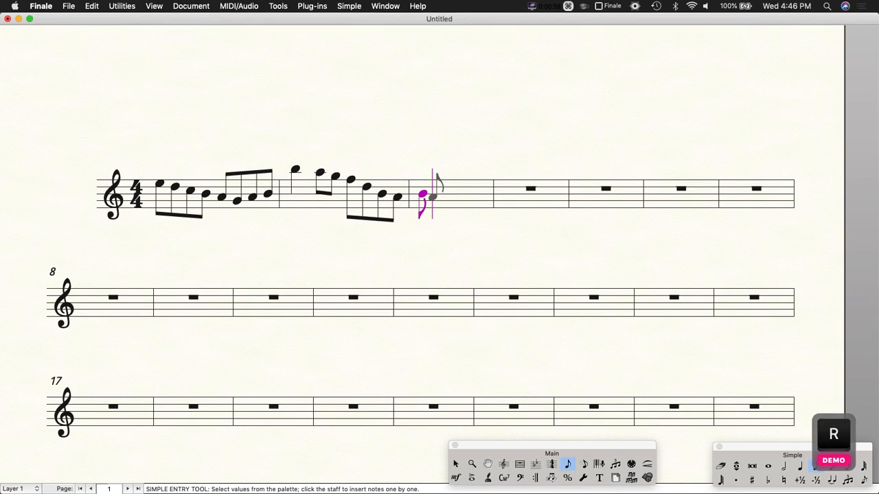
pyautogui.press('4')
pyautogui.press('Return')
# - Try a dotted quarter-note A as the third note of measure 3 and delete it
pyautogui.press('5')
pyautogui.press('Return')
pyautogui.press('z')
pyautogui.press('/')
pyautogui.press('/')
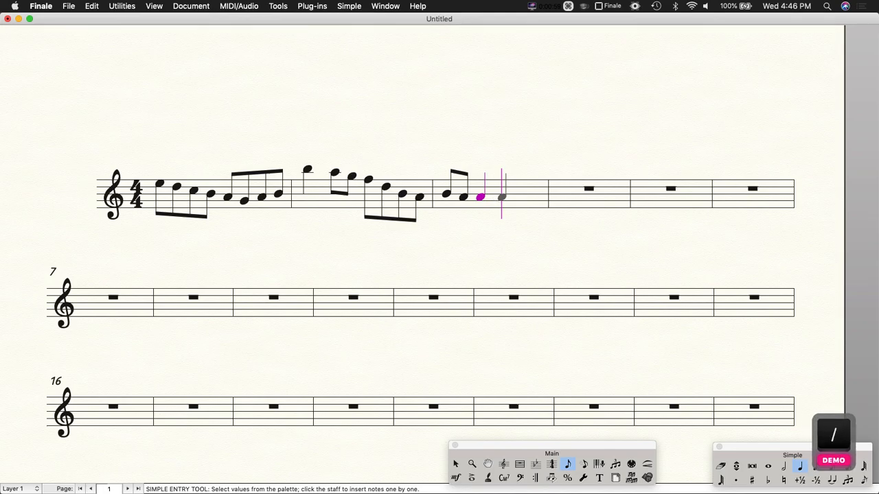
pyautogui.press('.')
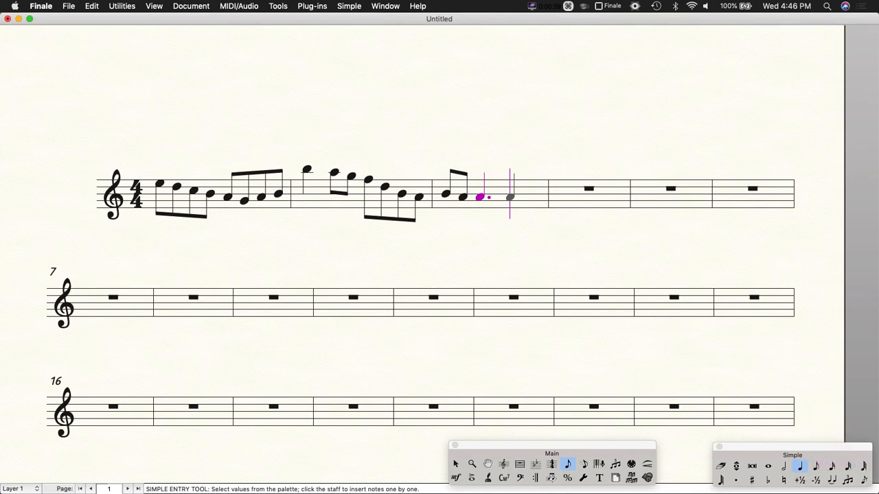
pyautogui.press('BackSpace')
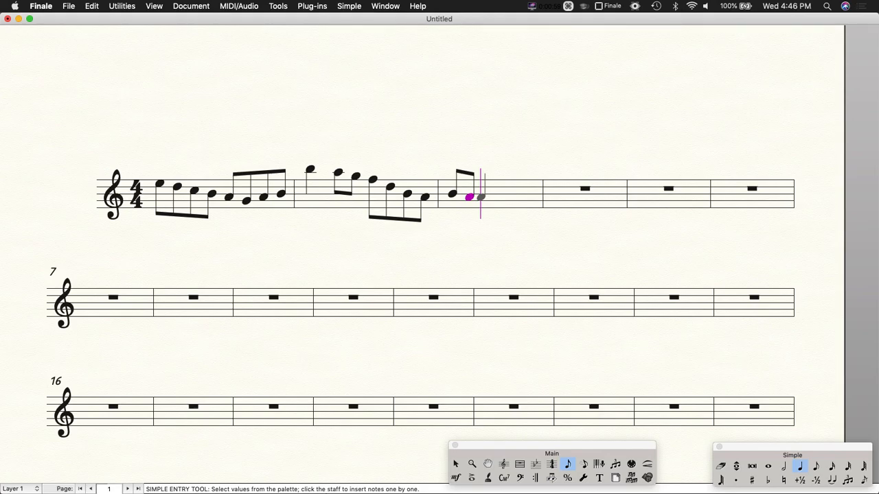
# - Complete measure 3 with a quarter-note A, two eighth-note As and four sixteenth-note As
pyautogui.press('Return')
pyautogui.press('3')
pyautogui.press('4')
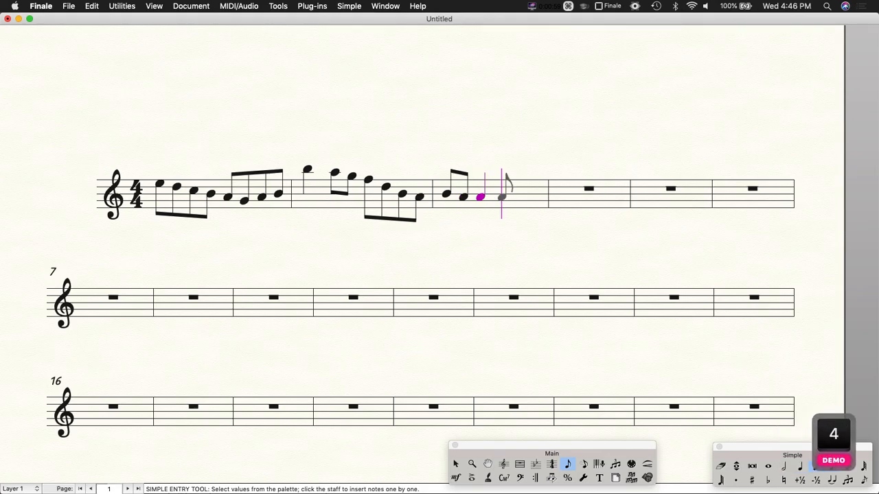
pyautogui.press('Return')
pyautogui.press('Return')
pyautogui.press('3')
pyautogui.press('Return')
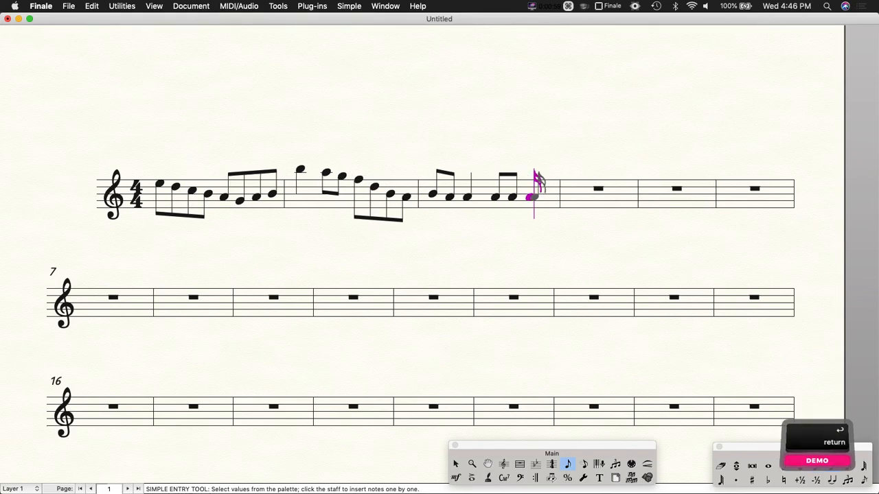
pyautogui.press('Return')
pyautogui.press('Return')
# - Try a quarter-note A sharp at the start of measure 4, toggling the parentheses around its accidental several times
pyautogui.press('5')
pyautogui.press('Return')
pyautogui.press('=')
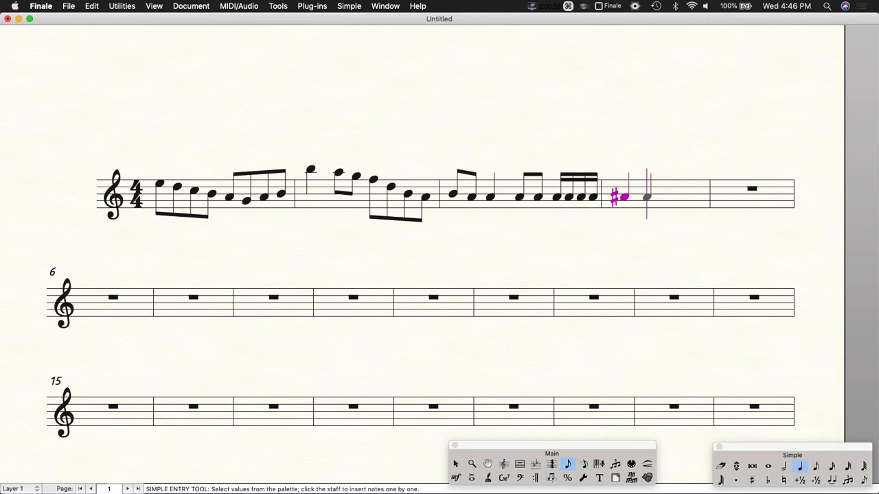
pyautogui.press('p')
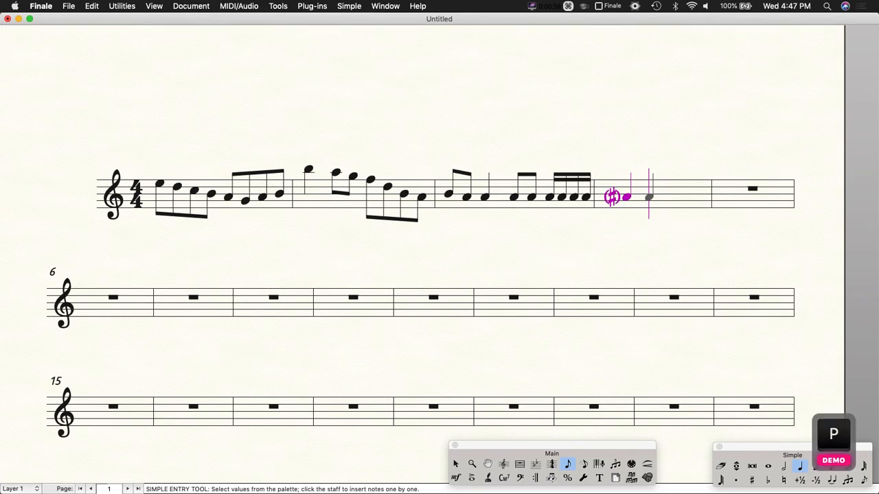
pyautogui.press('p')
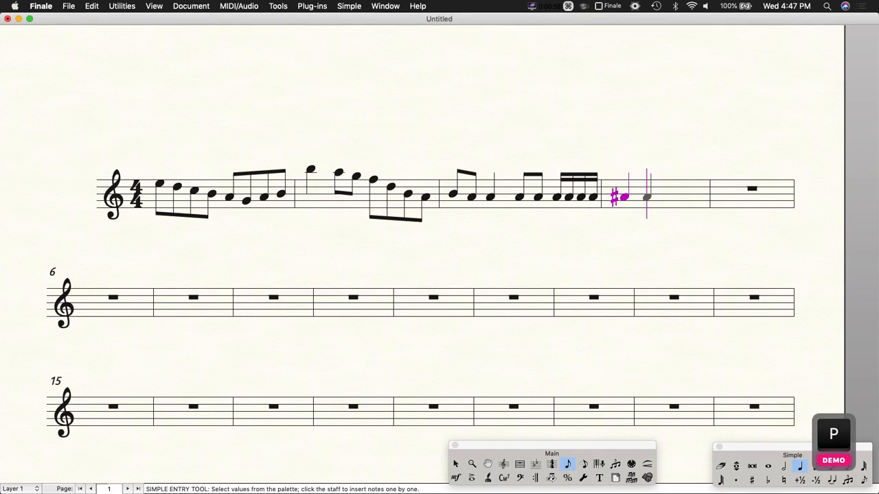
pyautogui.press('p')
pyautogui.press('p')
pyautogui.press('p')
pyautogui.press('p')
# - Try a natural and a flat on measure 4's quarter note and add two augmentation dots to it
pyautogui.press('n')
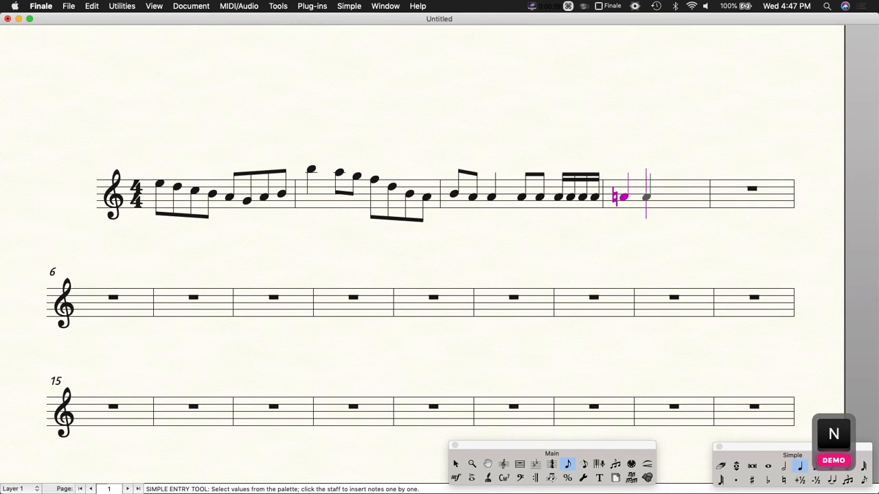
pyautogui.press('.')
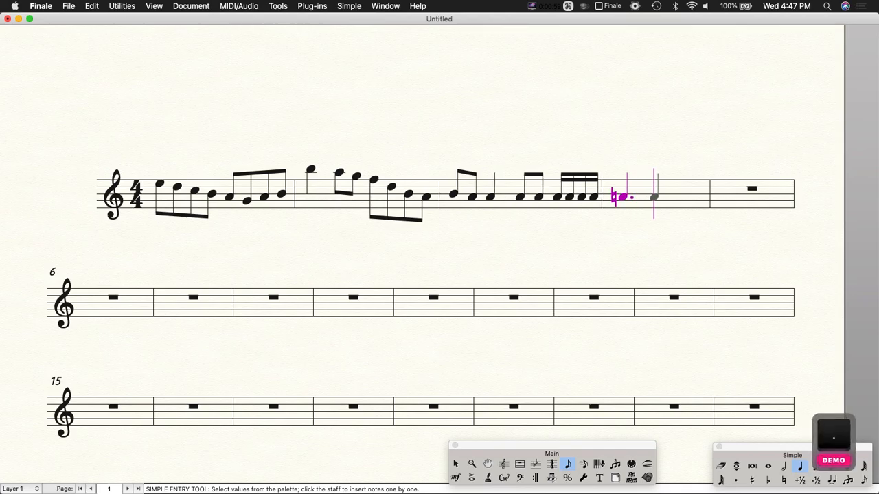
pyautogui.press('-')
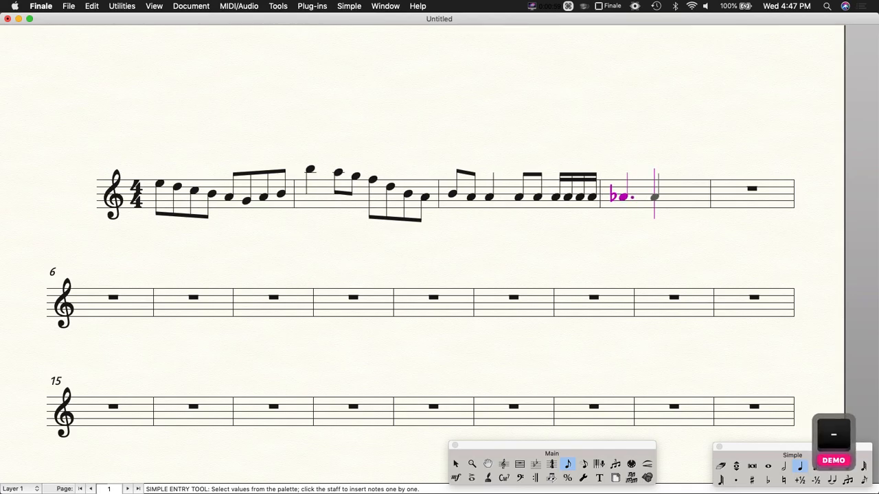
pyautogui.press('.')
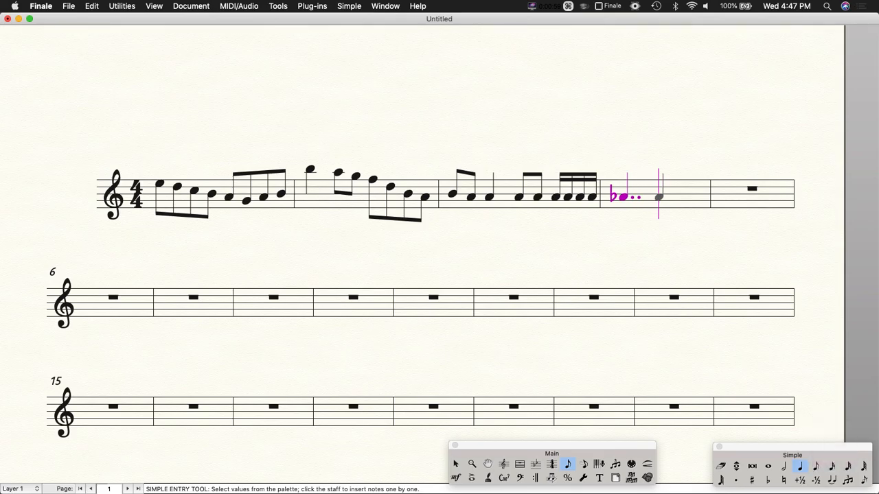
# - Delete the quarter note in measure 4, and break and rejoin the beam before measure 3's last sixteenth note
pyautogui.press('/')
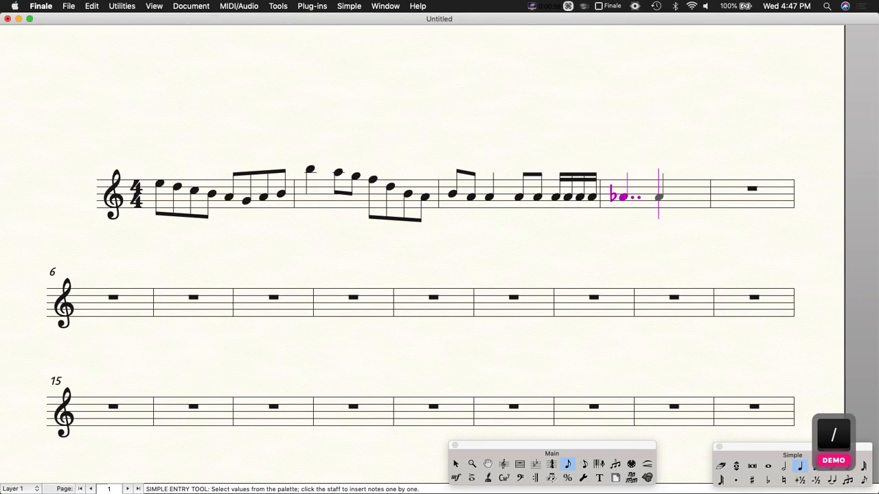
pyautogui.press('BackSpace')
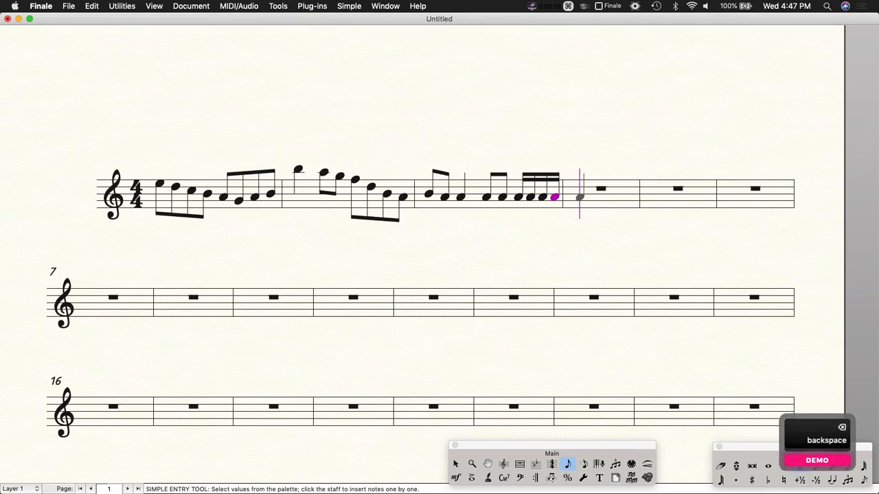
pyautogui.press('/')
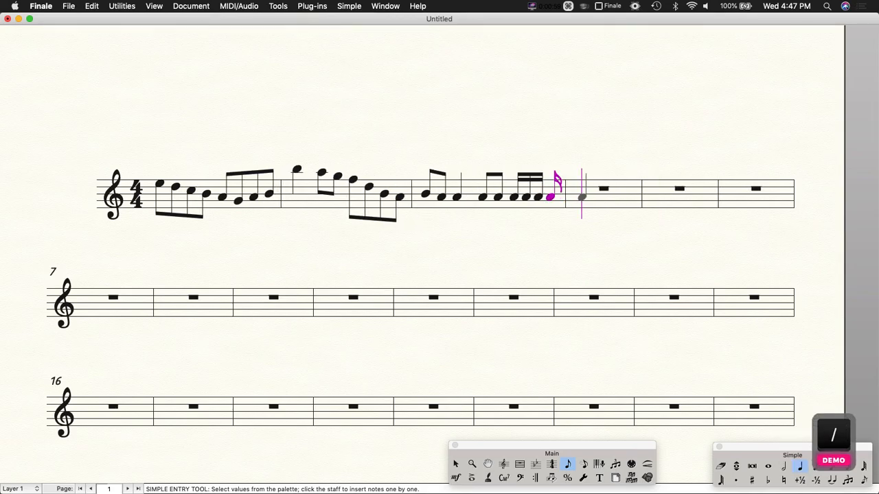
pyautogui.press('/')
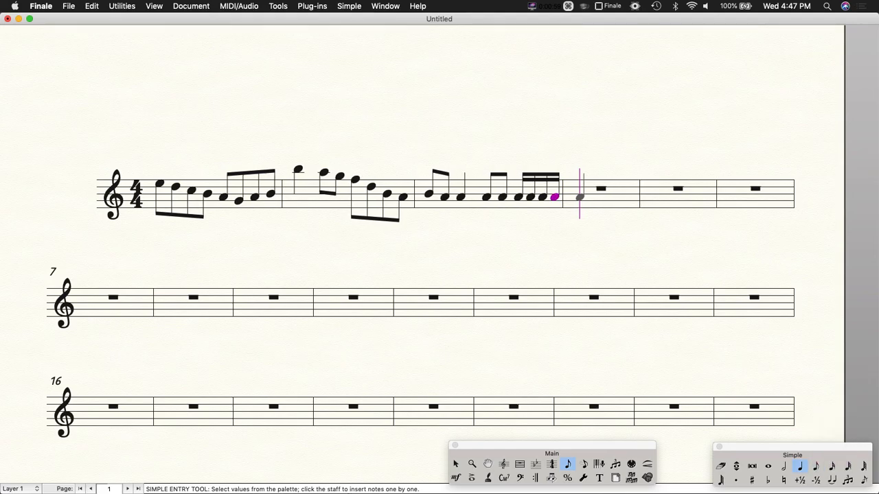
# - Step back and forth through the entered notes, ending on the last sixteenth note of measure 3
pyautogui.press('Left')
pyautogui.press('Left')
pyautogui.press('Left')
pyautogui.press('Left')
pyautogui.press('Left')
pyautogui.press('Left')
pyautogui.press('Left')
pyautogui.press('Left')
pyautogui.press('Left')
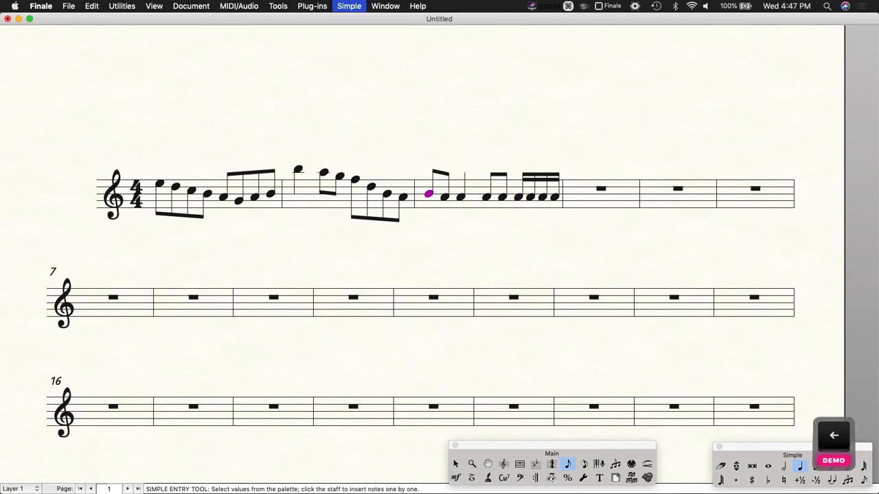
pyautogui.press('Left')
pyautogui.press('Left')
pyautogui.press('Left')
pyautogui.press('Left')
pyautogui.press('Right')
pyautogui.press('Right')
pyautogui.press('Right')
pyautogui.press('Right')
pyautogui.press('Right')
pyautogui.press('Right')
pyautogui.press('Right')
pyautogui.press('Right')
pyautogui.press('Right')
pyautogui.press('Right')
pyautogui.press('Right')
pyautogui.press('Right')
pyautogui.press('Left')
pyautogui.press('Left')
pyautogui.press('Left')
pyautogui.press('Left')
pyautogui.press('Right')
pyautogui.press('Left')
pyautogui.press('Left')
pyautogui.press('Left')
pyautogui.press('Right')
pyautogui.press('Right')
pyautogui.press('Left')
pyautogui.press('Left')
pyautogui.press('Left')
pyautogui.press('Left')
pyautogui.press('Left')
pyautogui.press('Left')
pyautogui.press('Right')
pyautogui.press('Left')
pyautogui.press('Right')
pyautogui.press('Left')
pyautogui.press('Right')
pyautogui.press('Left')
pyautogui.press('Right')
pyautogui.press('Right')
pyautogui.press('Right')
pyautogui.press('Right')
pyautogui.press('Right')
pyautogui.press('Right')
pyautogui.press('Right')
pyautogui.press('Right')
pyautogui.press('Left')
pyautogui.press('Left')
pyautogui.press('Left')
pyautogui.press('Left')
pyautogui.press('Left')
pyautogui.press('Left')
pyautogui.press('Left')
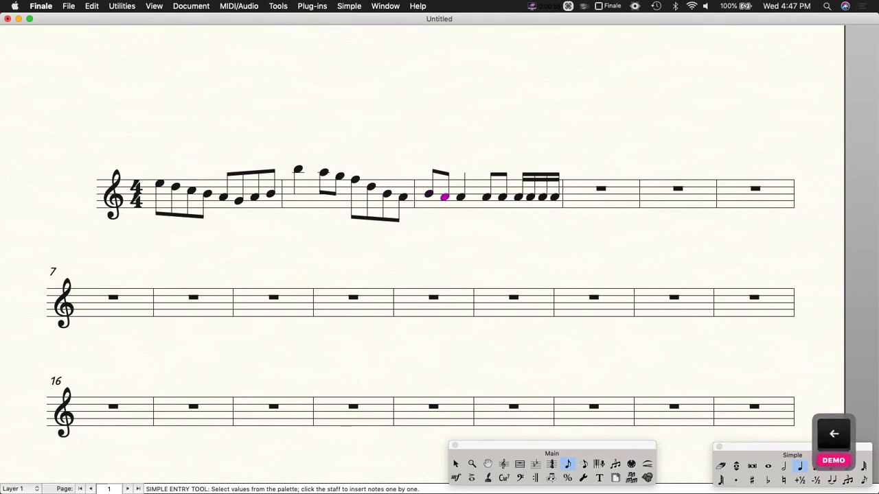
pyautogui.press('Left')
pyautogui.press('Right')
pyautogui.press('Right')
pyautogui.press('Right')
pyautogui.press('Right')
pyautogui.press('Right')
pyautogui.press('Right')
pyautogui.press('Right')
pyautogui.press('Right')
pyautogui.press('Right')
pyautogui.press('Right')
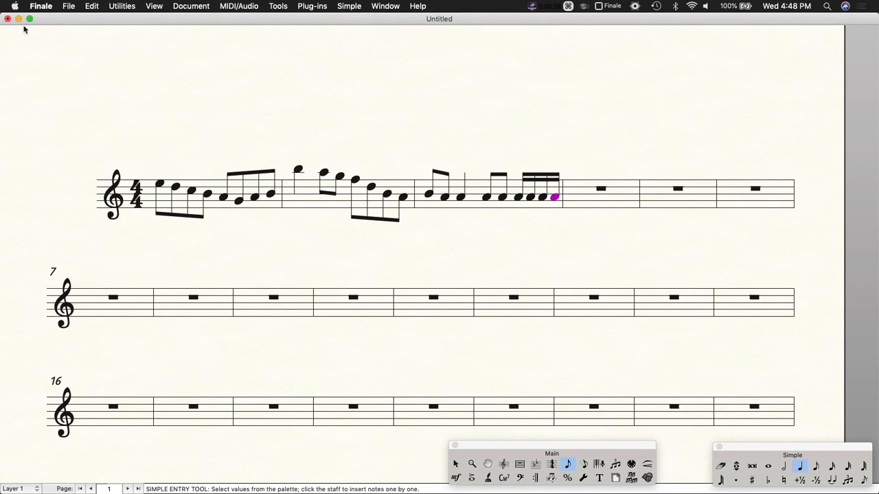
# - Quit Finale without saving the changes to the Untitled document
pyautogui.click(107, 93)
pyautogui.click(40, 7)
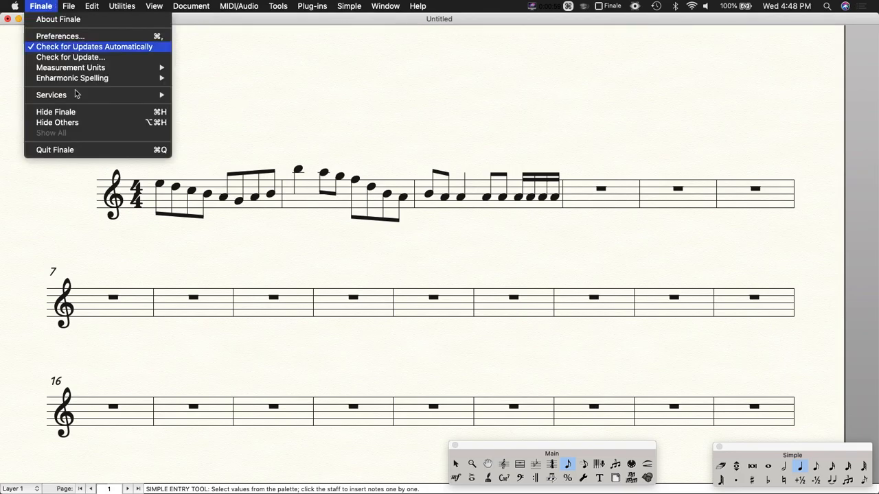
pyautogui.click(117, 150)
pyautogui.click(421, 81)
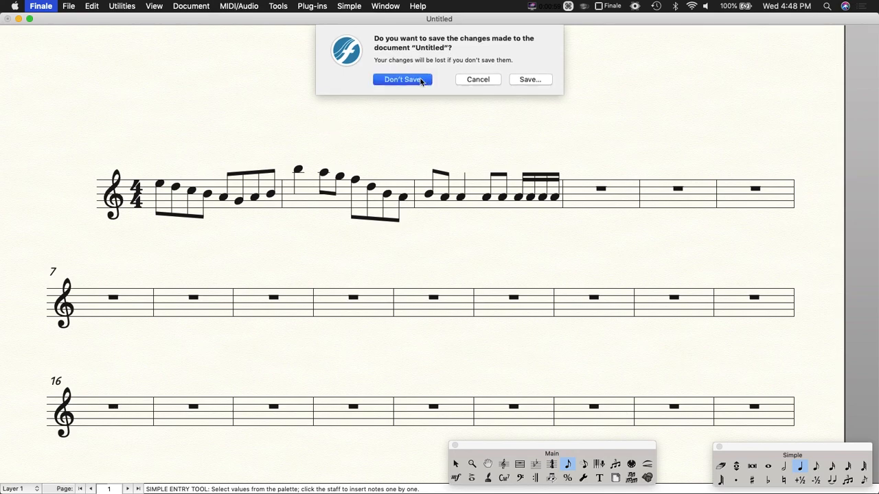
# - Switch to the desktop with the Karabiner-Elements preferences and activate the CMK profile
pyautogui.hotkey('ctrl', 'Left')
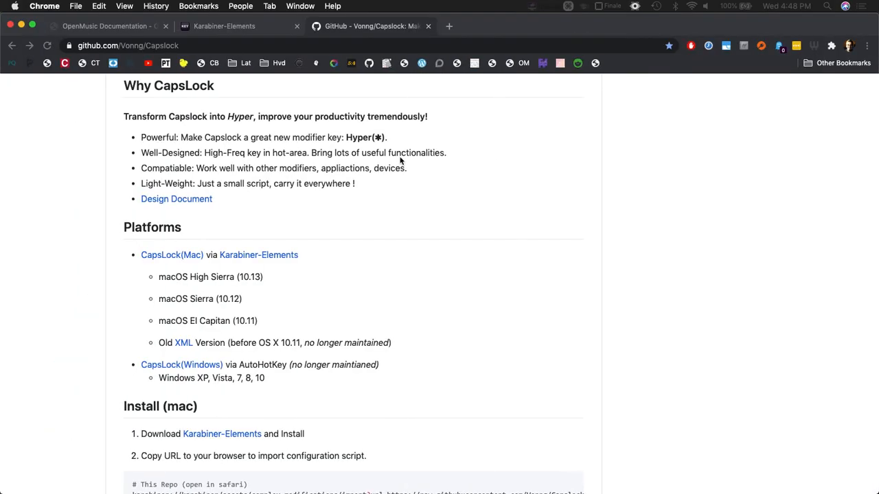
pyautogui.hotkey('ctrl', 'Left')
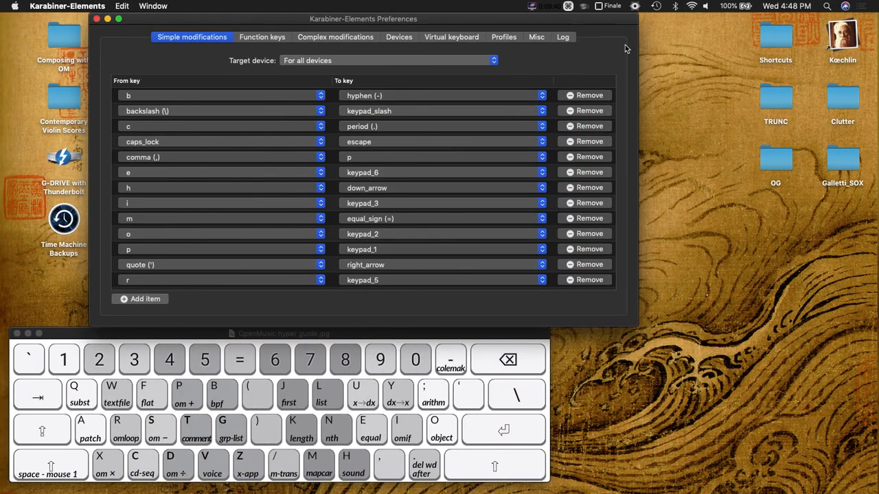
pyautogui.click(608, 6)
pyautogui.click(610, 19)
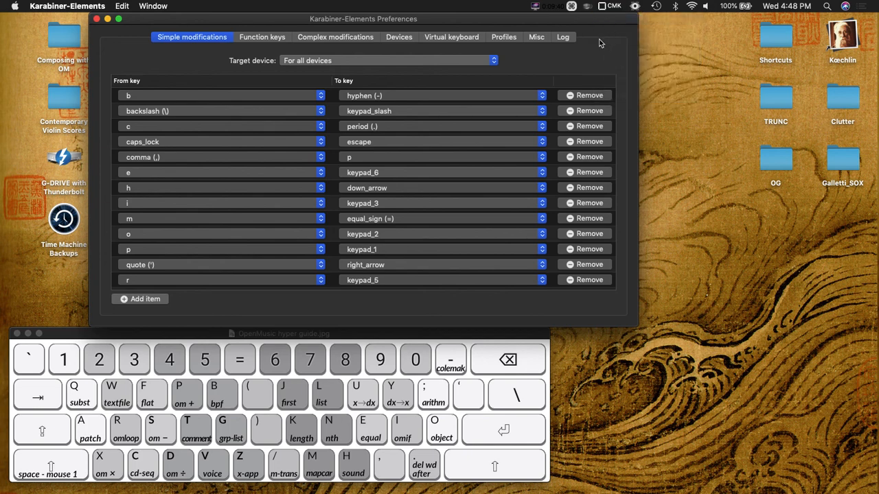
# - Look at the miscellaneous settings and examine the CMK profile's list of simple key modifications
pyautogui.click(537, 39)
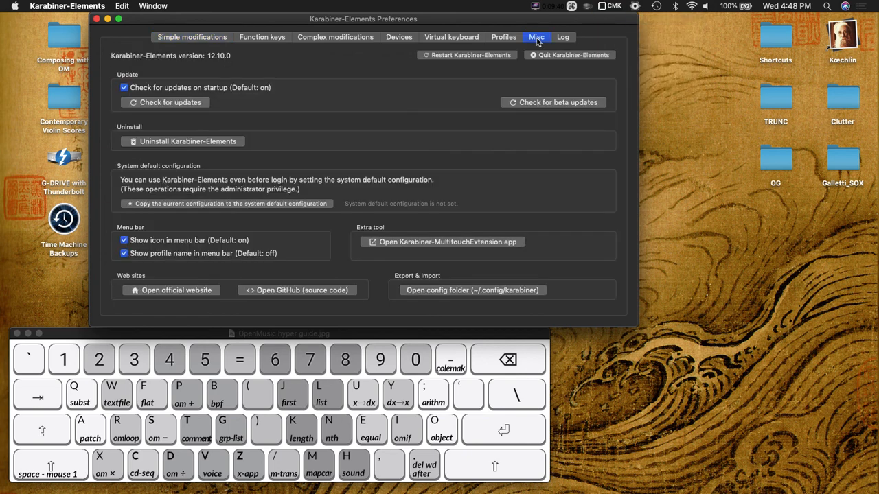
pyautogui.click(191, 39)
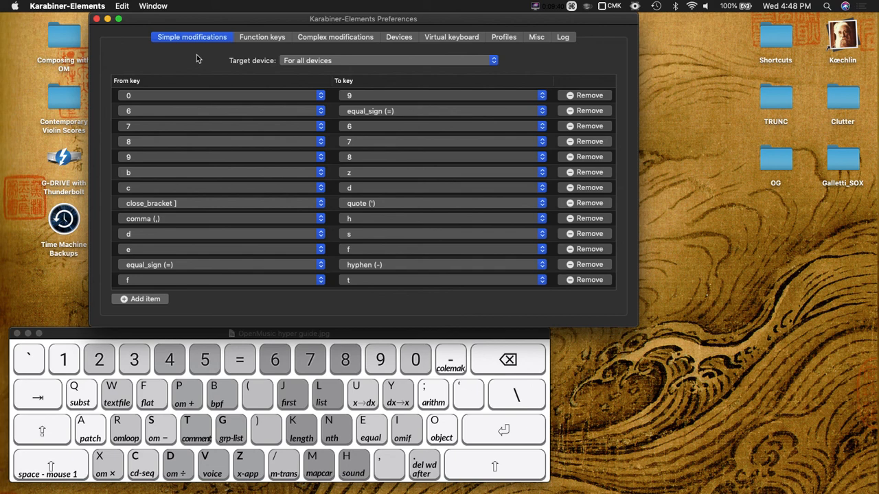
pyautogui.scroll(-10, 281, 217)
pyautogui.scroll(10, 280, 218)
# - Review the enabled complex modification rules alongside the OpenMusic hyper guide image and highlight the CapsLock to Hyper/Escape rule
pyautogui.click(336, 38)
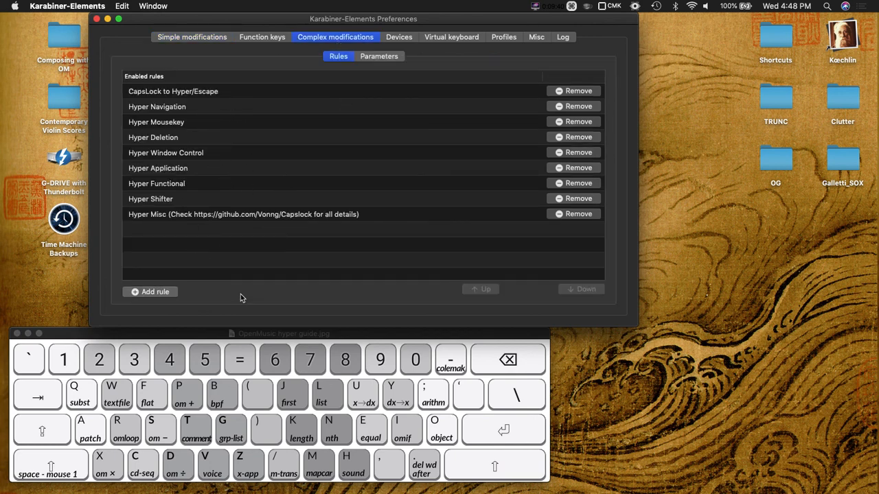
pyautogui.click(251, 409)
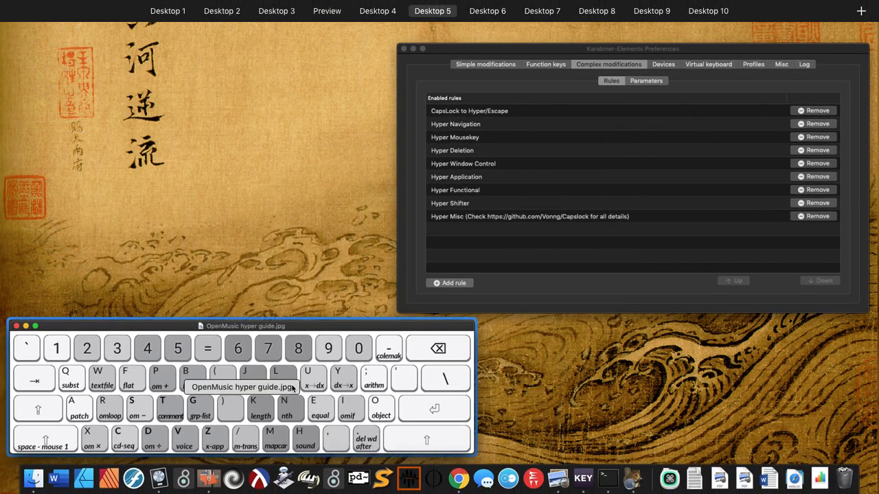
pyautogui.click(303, 385)
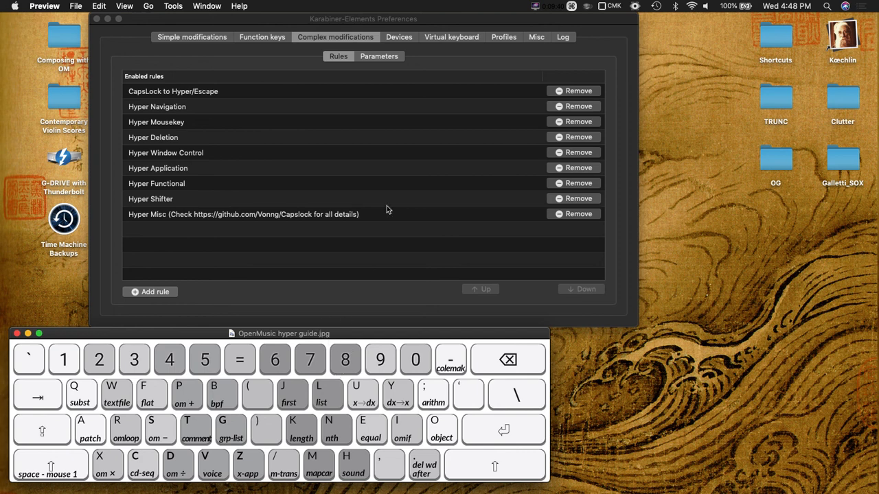
pyautogui.click(505, 51)
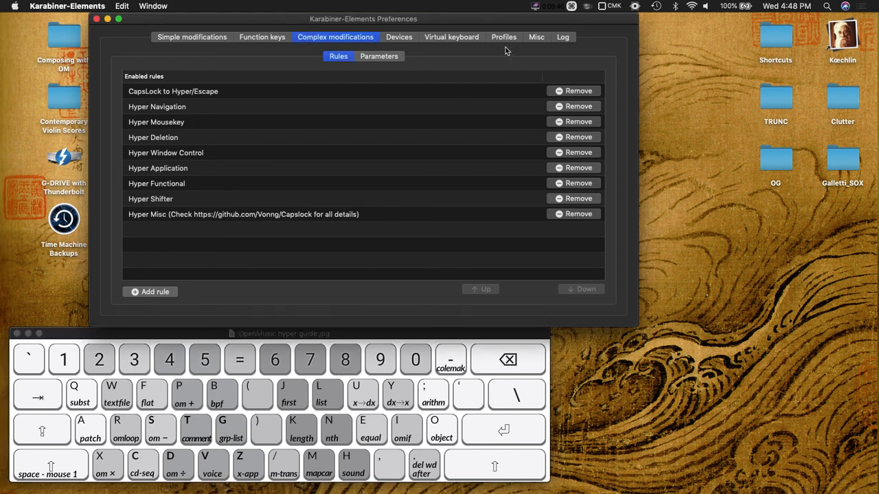
pyautogui.click(451, 96)
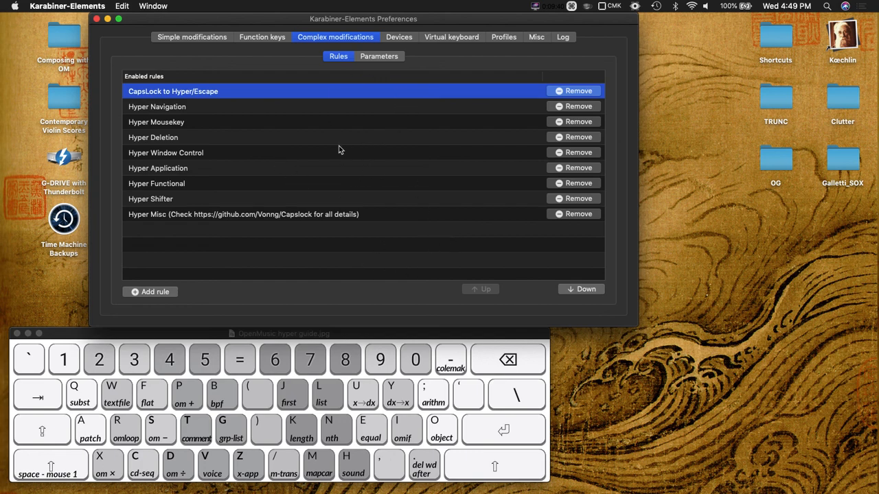
# - Open the Karabiner config folder from the preferences and open karabiner.json in TextEdit
pyautogui.click(535, 39)
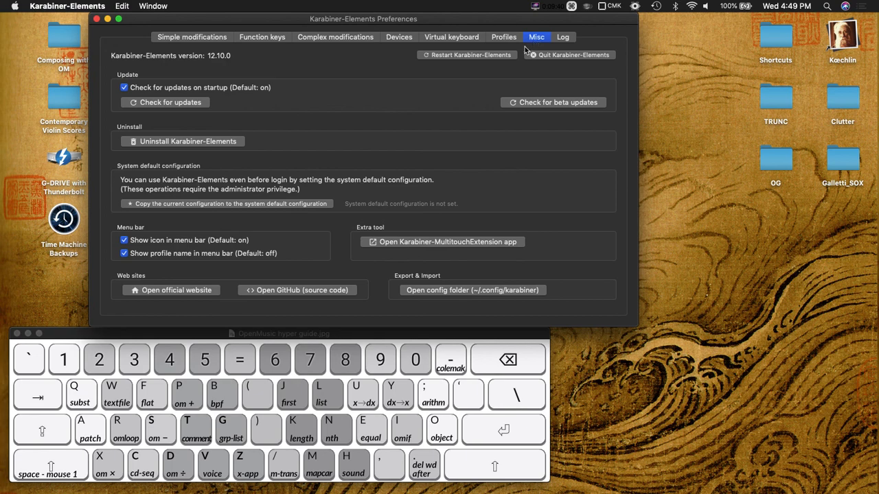
pyautogui.click(453, 294)
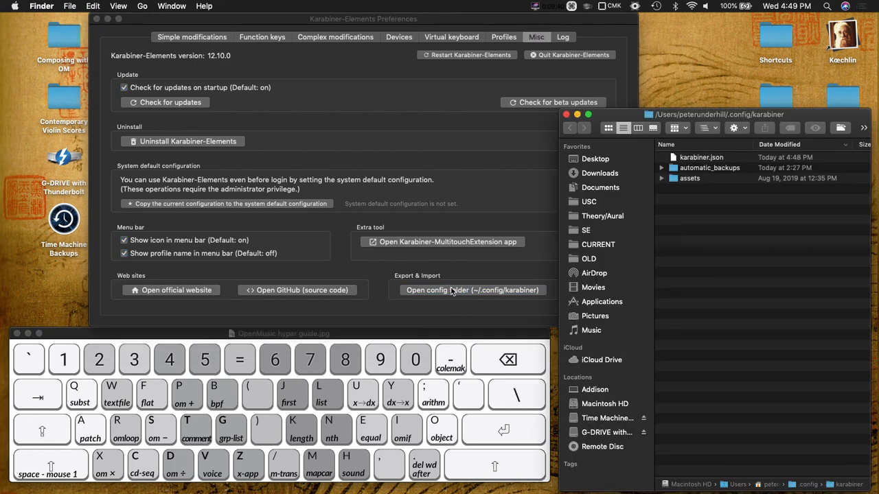
pyautogui.click(698, 158)
pyautogui.doubleClick(697, 158)
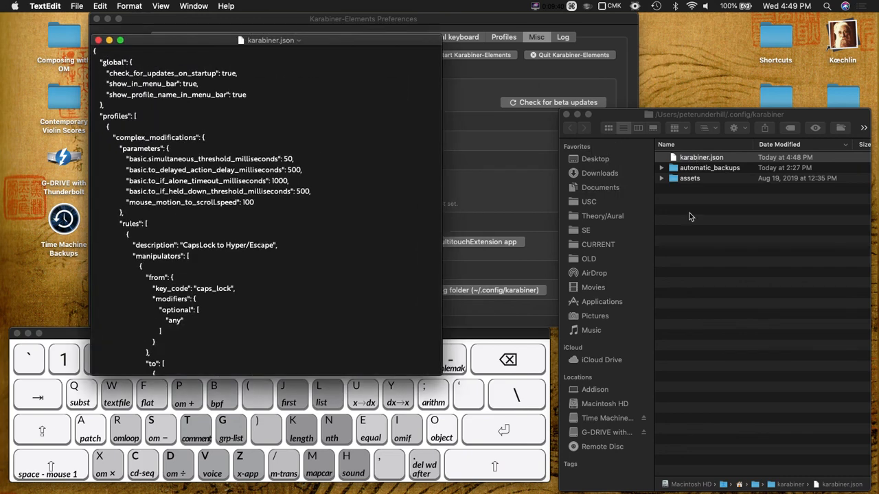
# - Enlarge the karabiner.json window to full screen height, place it beside the preferences, and set the insertion point after the first "manipulators" line
pyautogui.moveTo(327, 40); pyautogui.dragTo(454, 19)
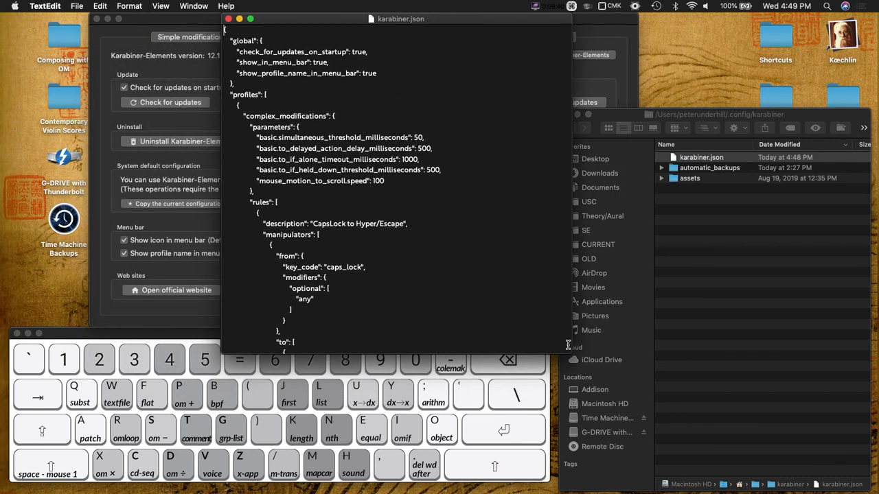
pyautogui.moveTo(571, 346); pyautogui.dragTo(703, 487)
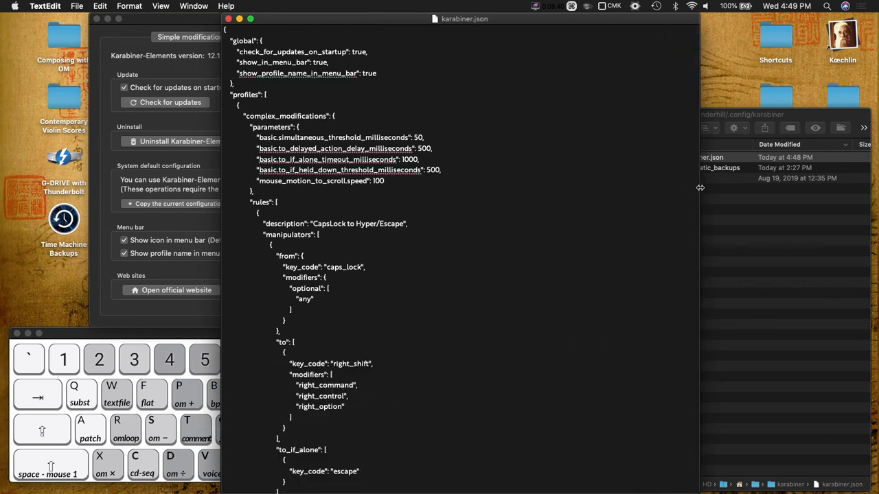
pyautogui.moveTo(702, 187); pyautogui.dragTo(668, 188)
pyautogui.moveTo(601, 19); pyautogui.dragTo(809, 9)
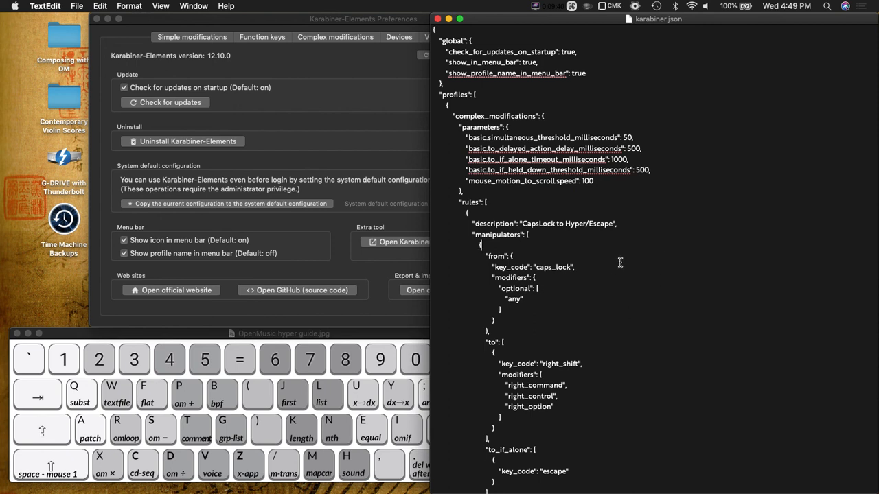
pyautogui.click(578, 238)
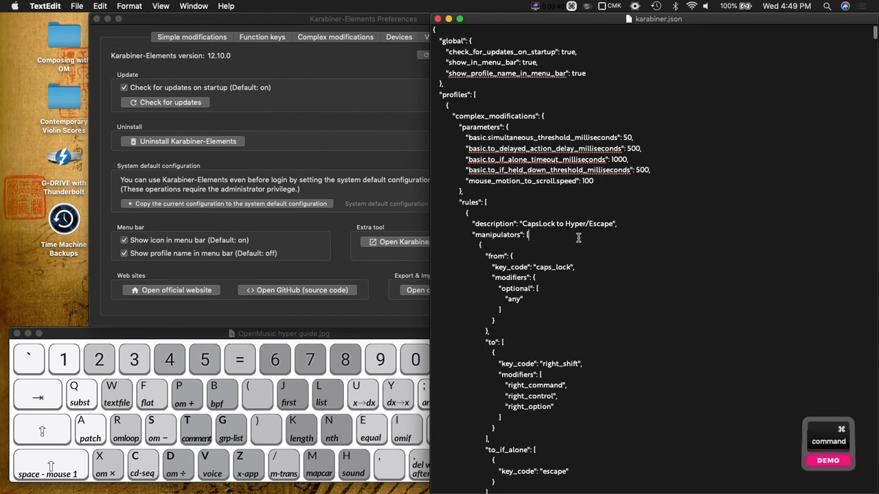
# - Search karabiner.json for "OM 6.15", place the insertion point after that shell command's block, and widen the window to fit the long command lines
pyautogui.press('super+f')
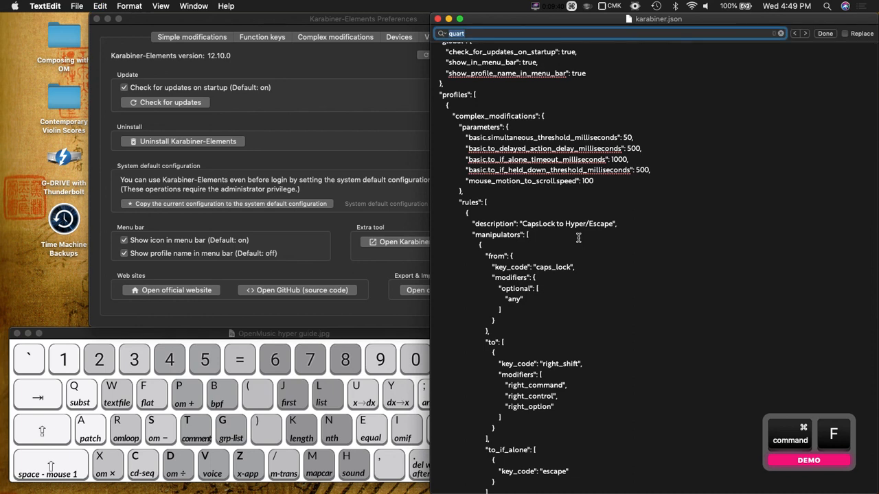
pyautogui.write('O')
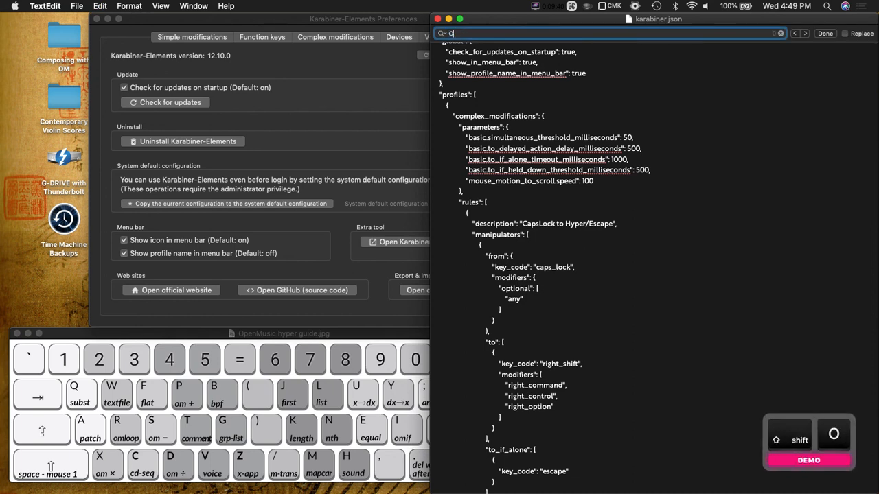
pyautogui.write('M 6.15')
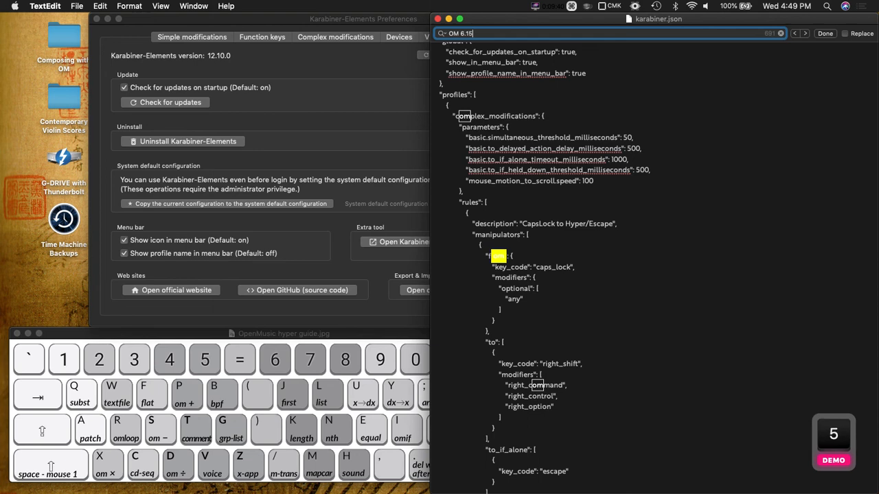
pyautogui.scroll(-5, 660, 313)
pyautogui.click(675, 310)
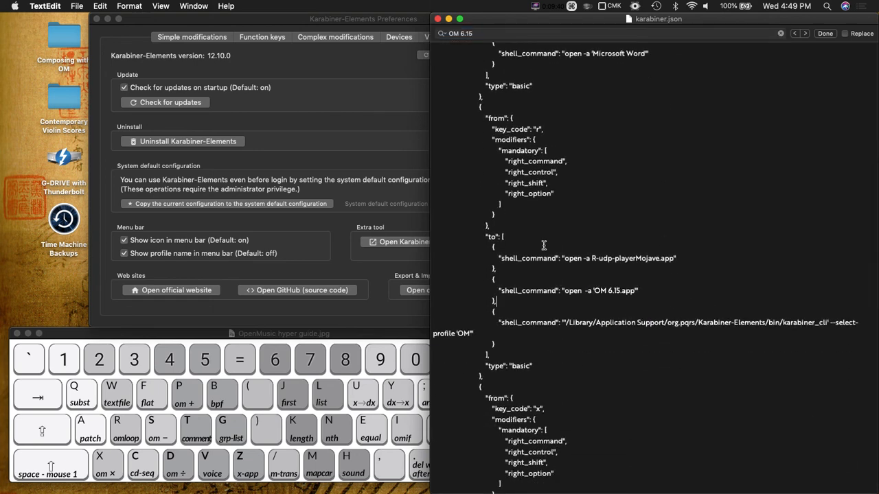
pyautogui.moveTo(432, 249); pyautogui.dragTo(325, 250)
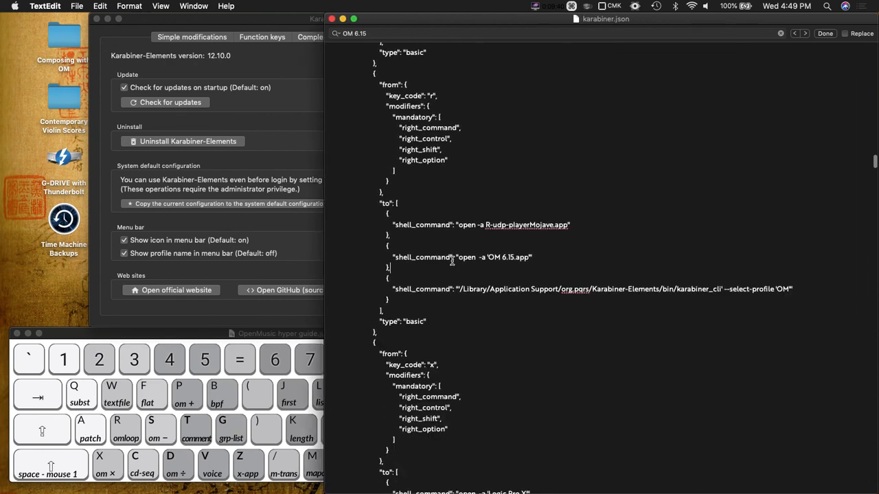
pyautogui.scroll(2, 453, 264)
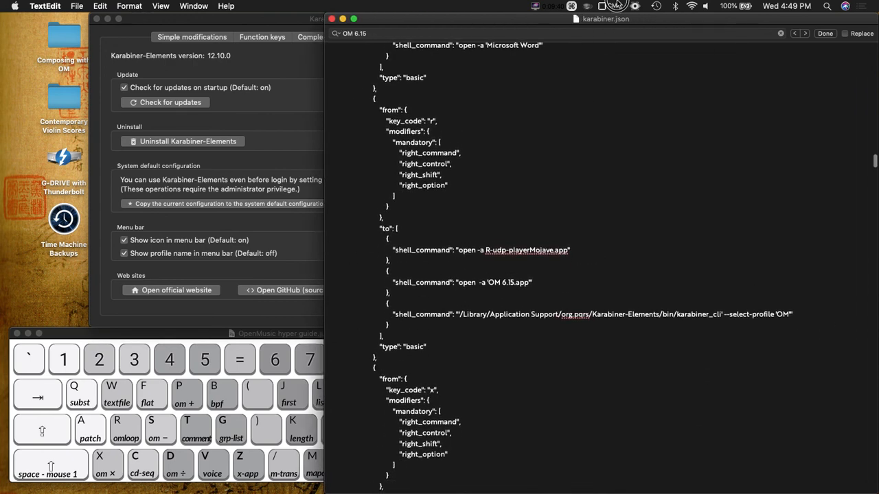
# - Examine the Hyper rule for key code "r", highlighting its key code and the first shell_command that opens R-udp-playerMojave.app
pyautogui.click(614, 6)
pyautogui.click(615, 8)
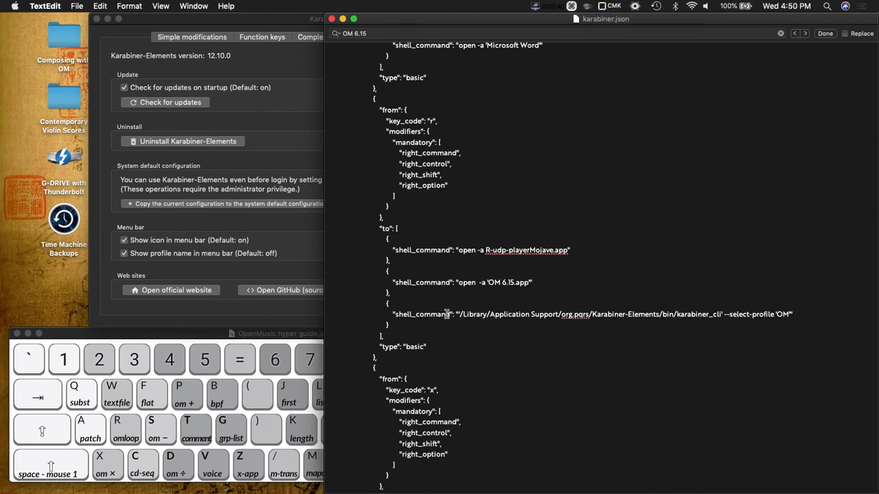
pyautogui.scroll(3, 446, 314)
pyautogui.scroll(-1, 447, 314)
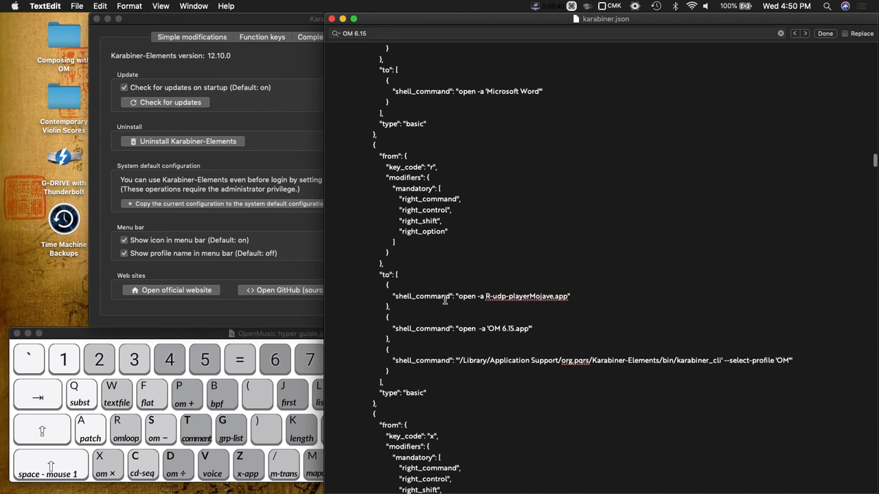
pyautogui.doubleClick(432, 167)
pyautogui.press('Escape')
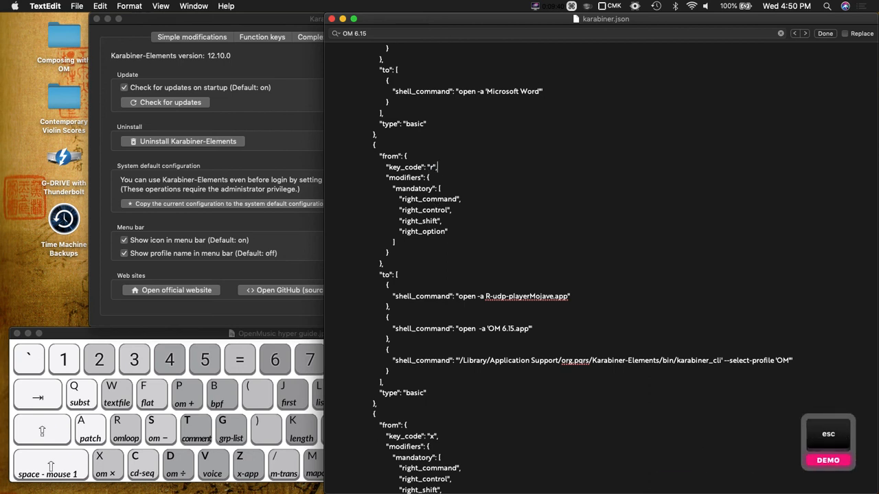
pyautogui.scroll(-5, 482, 247)
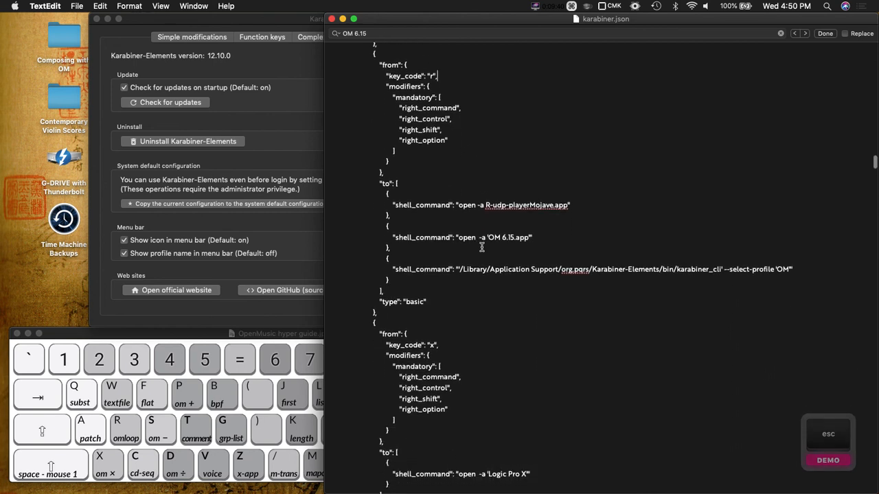
pyautogui.scroll(-2, 481, 247)
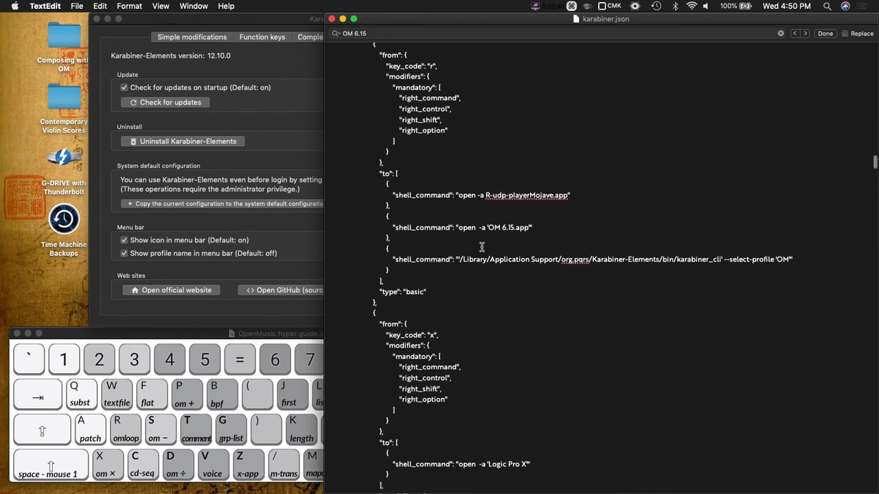
pyautogui.doubleClick(412, 178)
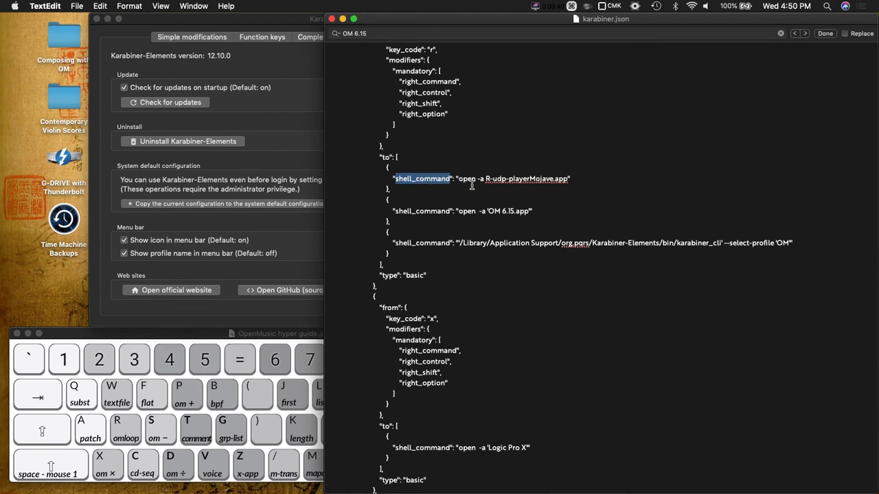
pyautogui.scroll(1, 455, 172)
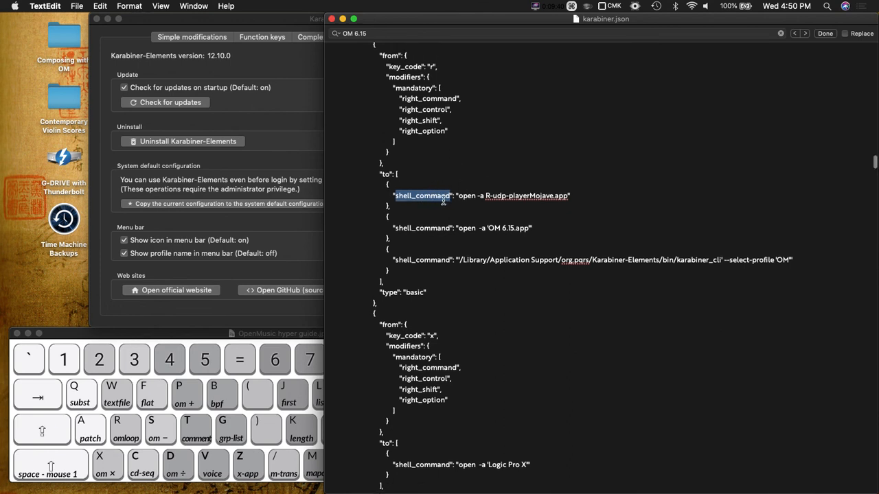
pyautogui.click(443, 198)
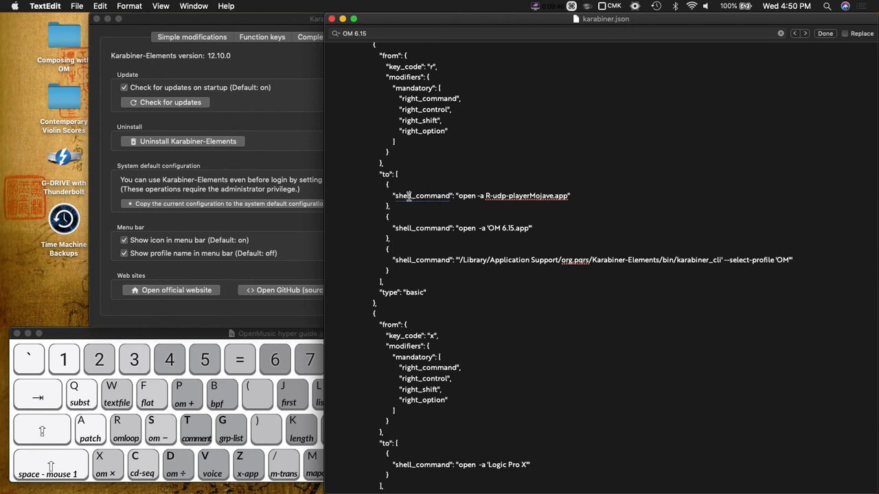
pyautogui.click(410, 195)
pyautogui.click(587, 195)
# - Look through Karabiner's list of profiles, CMK, Finale and OM, while keeping CMK active
pyautogui.click(607, 7)
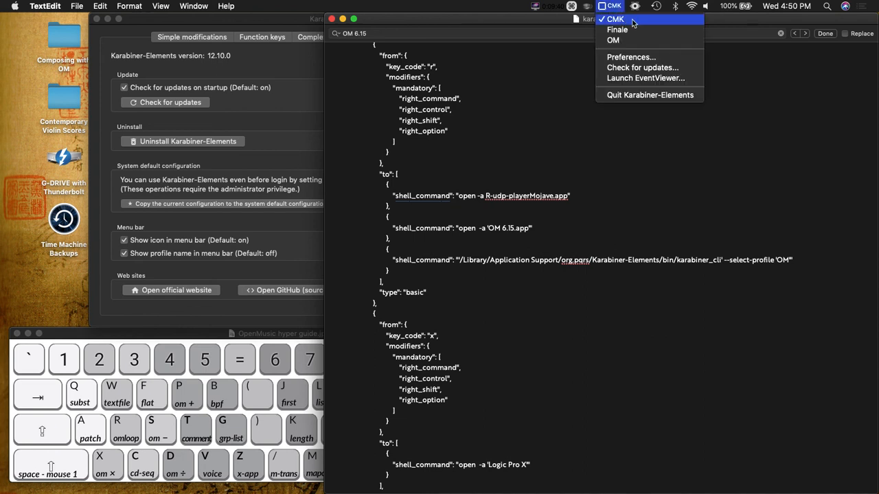
pyautogui.click(616, 20)
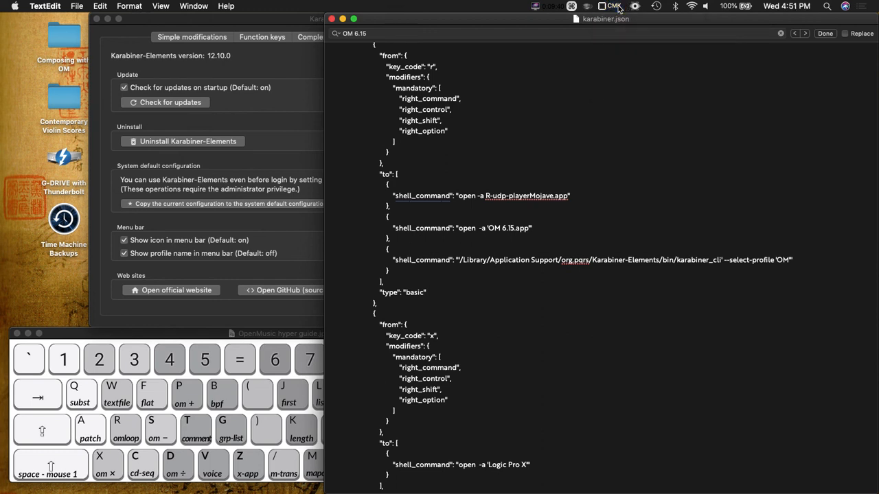
pyautogui.click(616, 7)
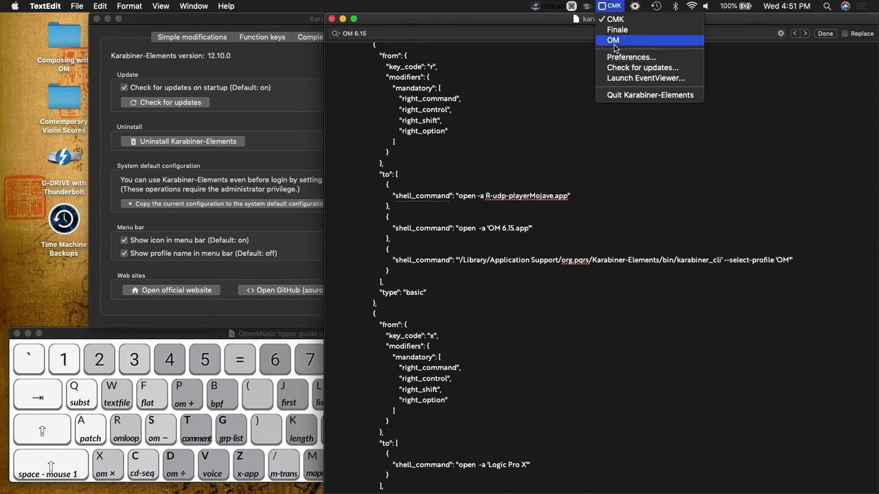
pyautogui.click(616, 30)
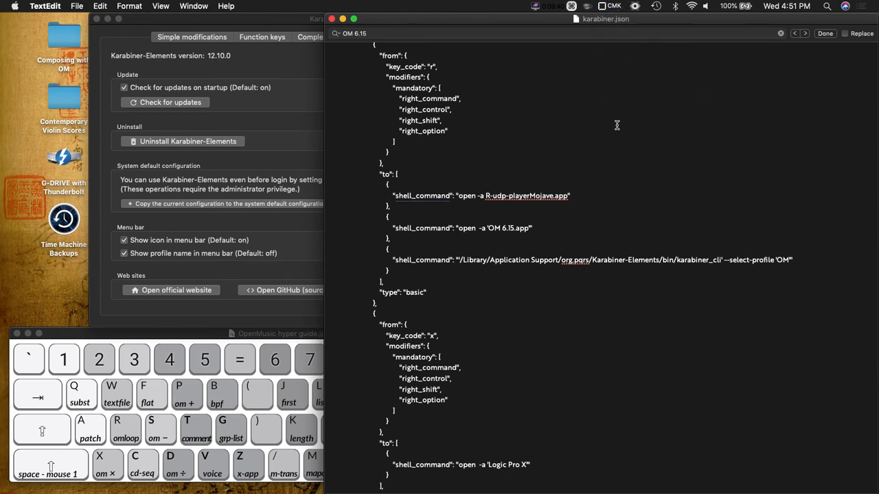
# - Switch the active Karabiner profile to OM using the Hyper key and check it in the profile list
pyautogui.press('ctrl+alt+shift+super')
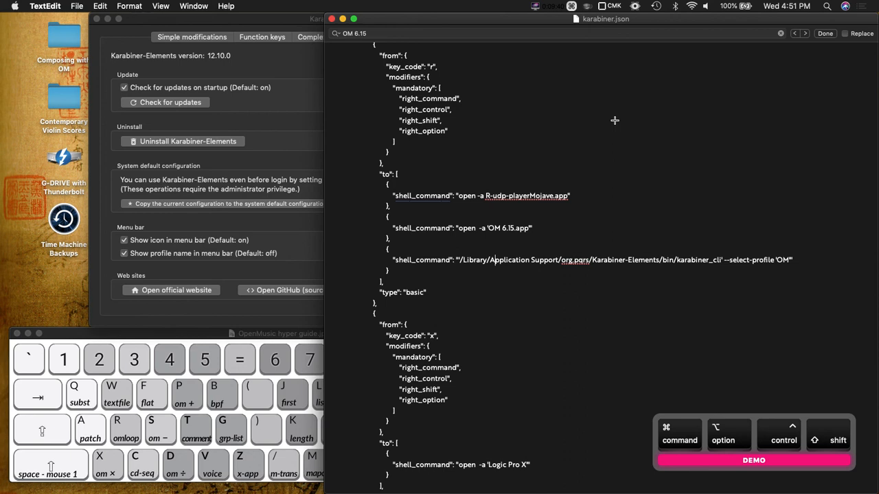
pyautogui.press('ctrl+alt+shift+super+r')
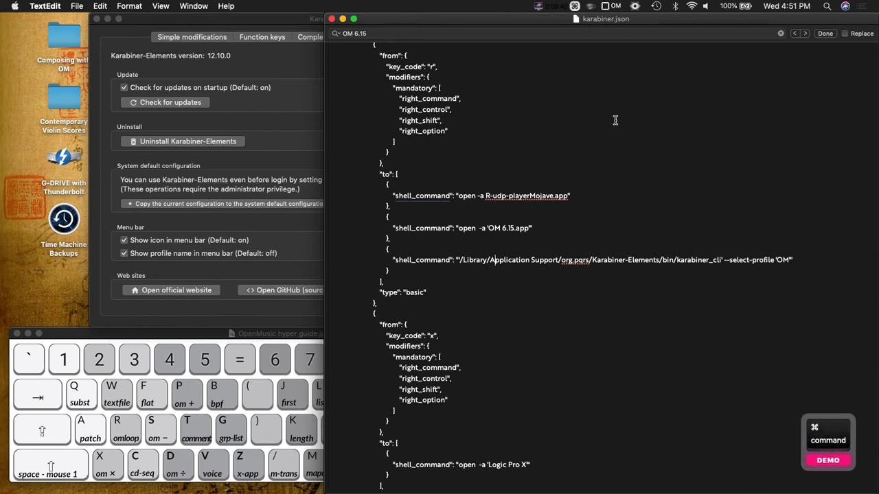
pyautogui.press('ctrl+alt+shift+super')
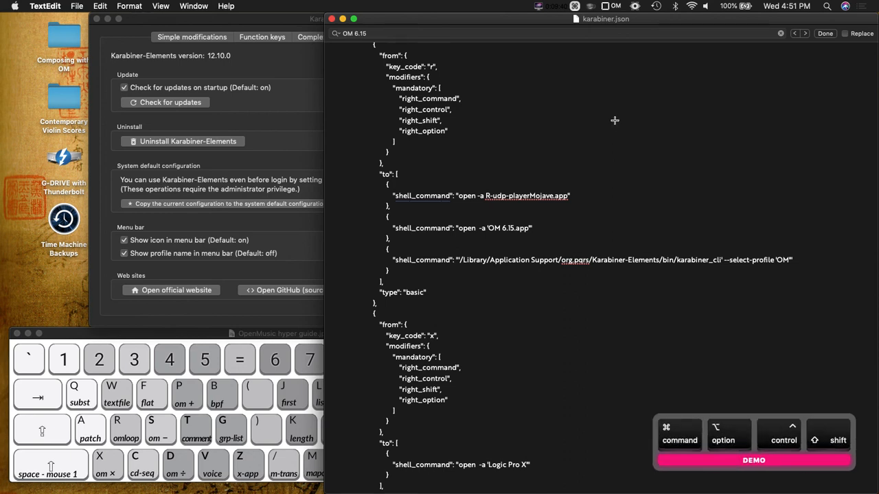
pyautogui.press('ctrl+alt+shift+super')
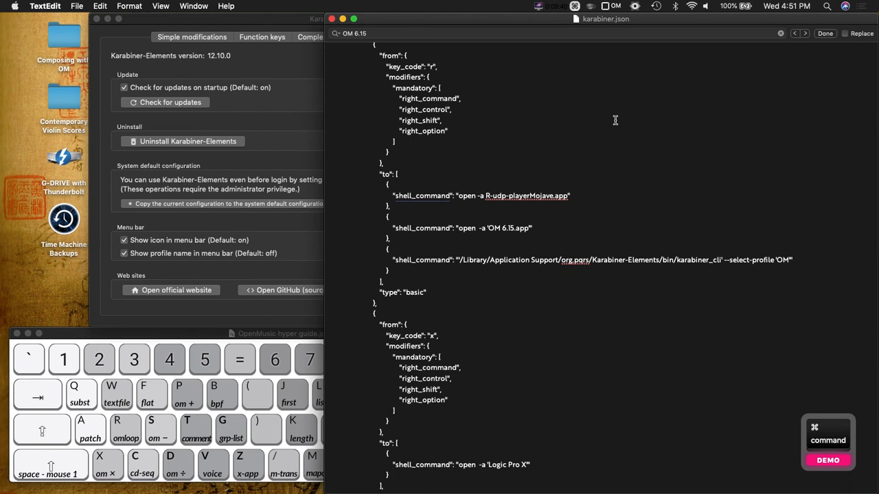
pyautogui.click(616, 8)
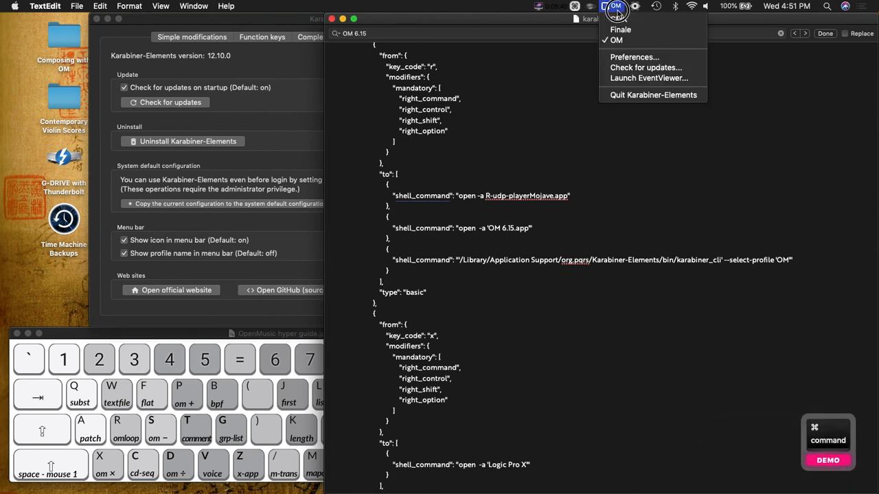
# - Toggle the active Karabiner profile between CMK and OM using Hyper combinations, finishing on CMK
pyautogui.press('ctrl+alt+shift+super+c')
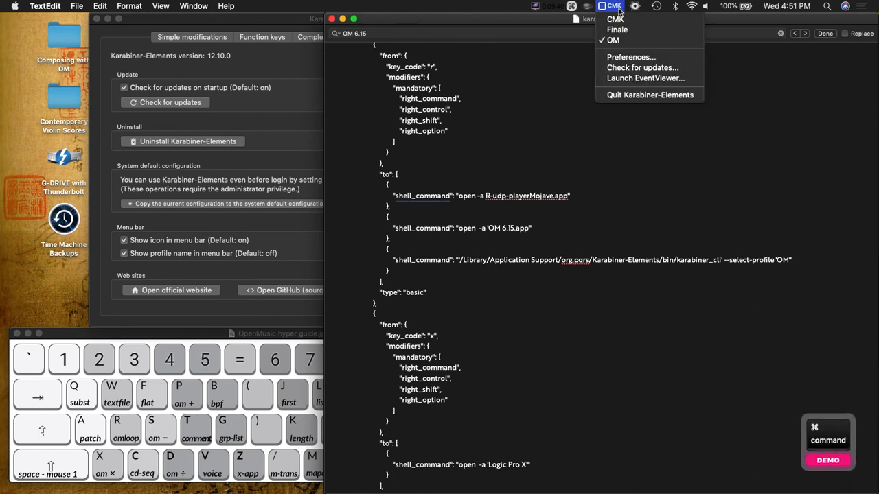
pyautogui.press('super')
pyautogui.press('super')
pyautogui.press('super')
pyautogui.press('super')
pyautogui.press('super')
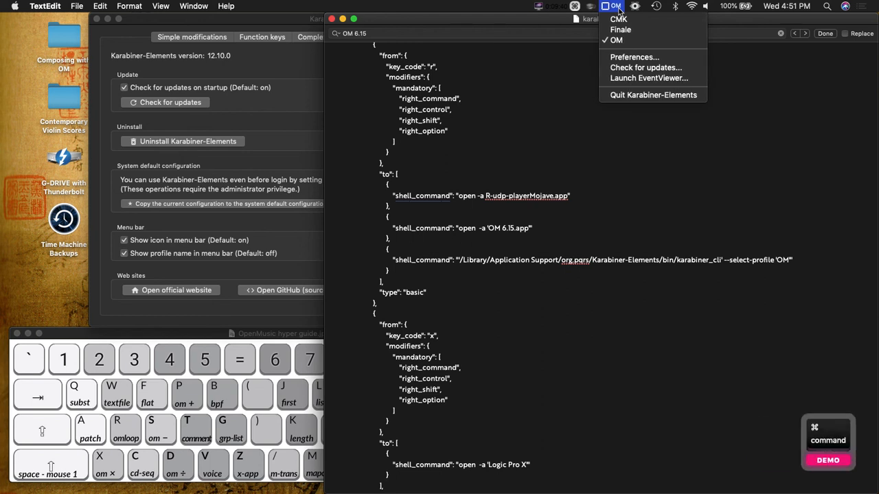
pyautogui.press('ctrl+alt+shift+super+c')
# - Examine the application-launching Hyper rules following the "r" rule, from Logic Pro X through the YouTube link to Audacity and the OM profile switch
pyautogui.click(549, 239)
pyautogui.scroll(-5, 611, 268)
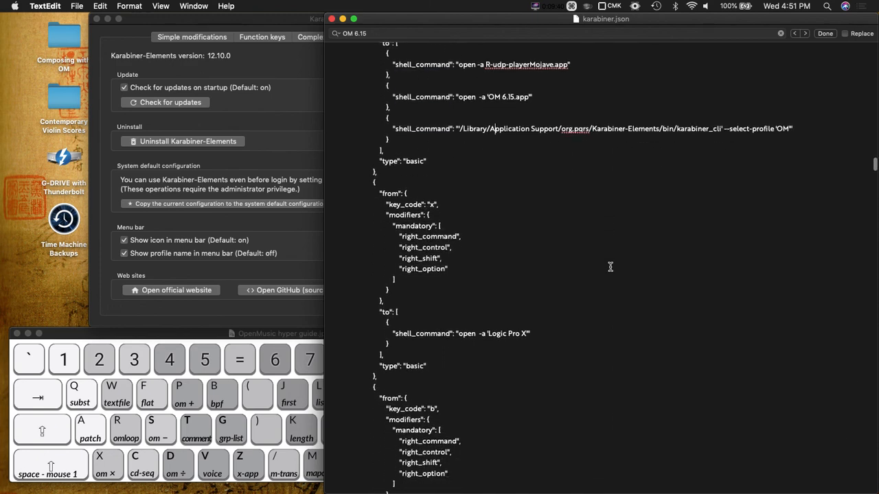
pyautogui.scroll(-3, 610, 267)
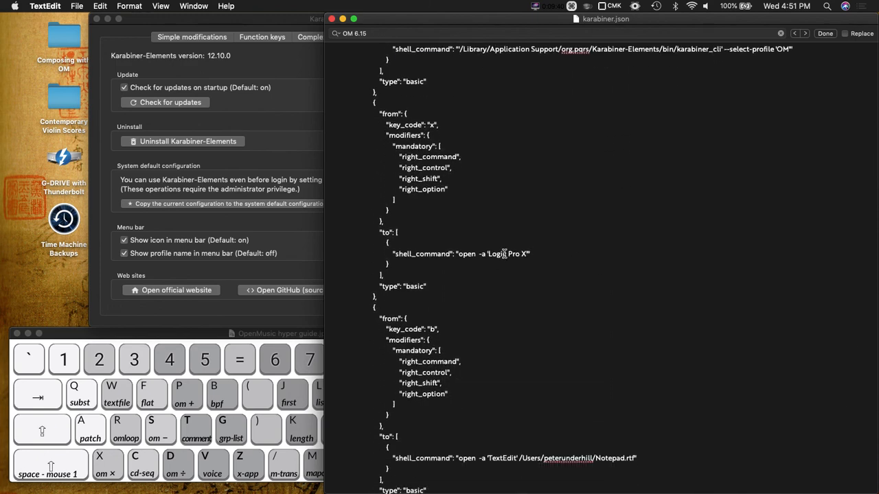
pyautogui.scroll(-7, 505, 253)
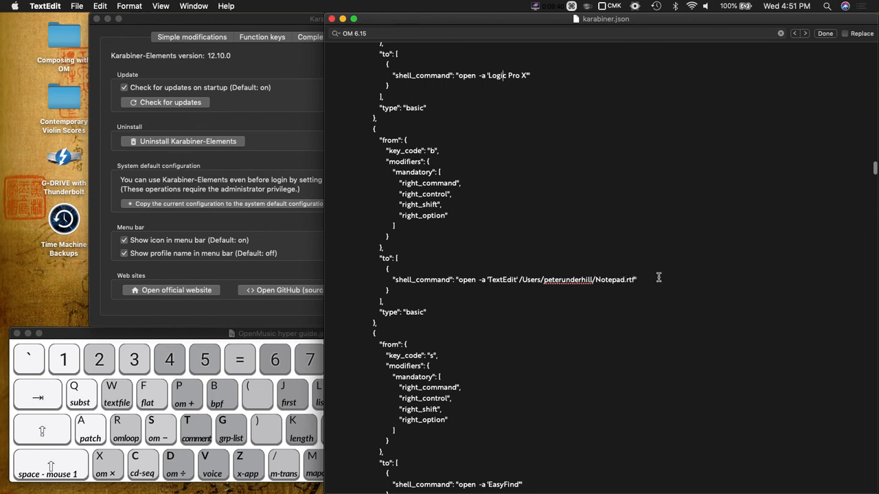
pyautogui.scroll(-2, 624, 278)
pyautogui.scroll(-11, 625, 277)
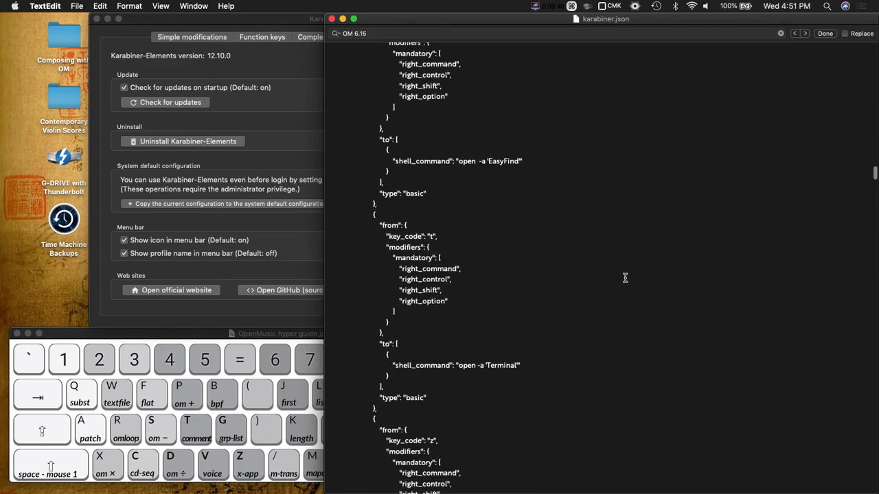
pyautogui.scroll(-20, 496, 132)
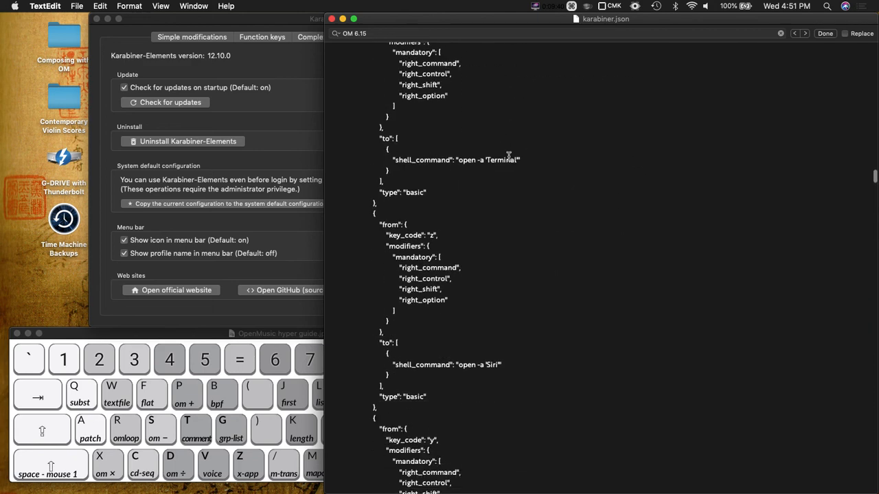
pyautogui.scroll(-6, 509, 159)
pyautogui.scroll(5, 508, 158)
pyautogui.click(595, 163)
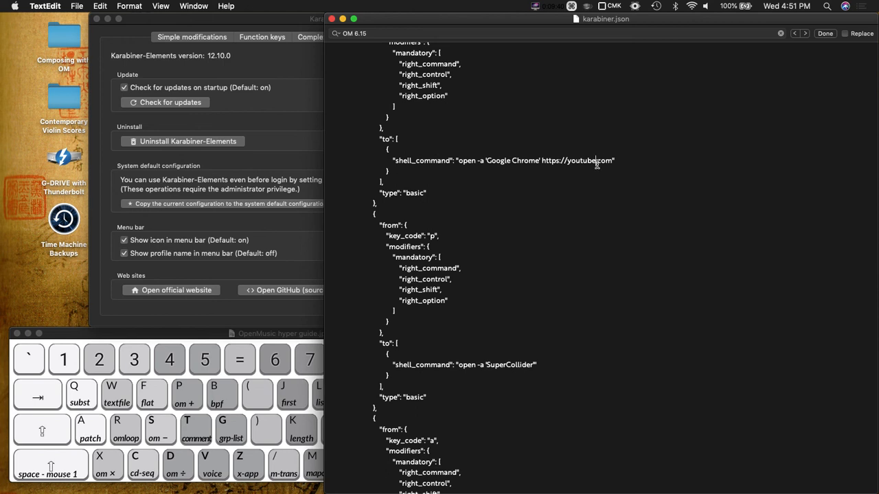
pyautogui.scroll(-5, 596, 165)
pyautogui.scroll(-10, 597, 165)
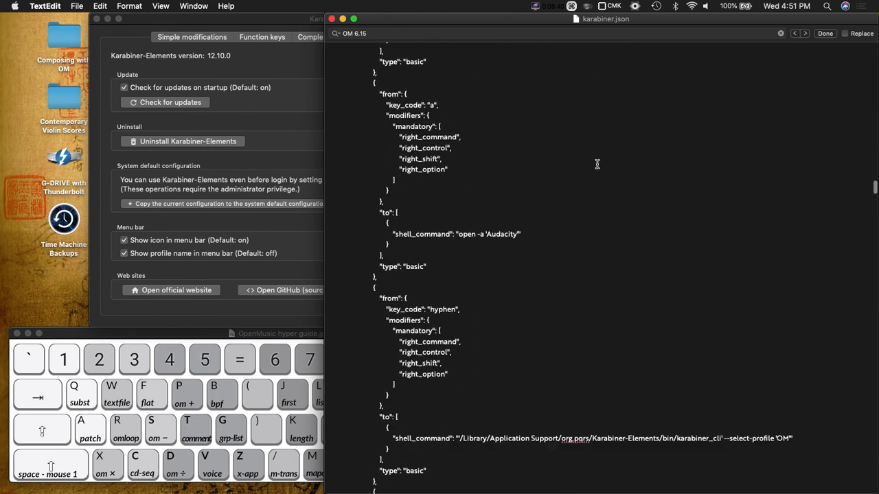
pyautogui.click(507, 131)
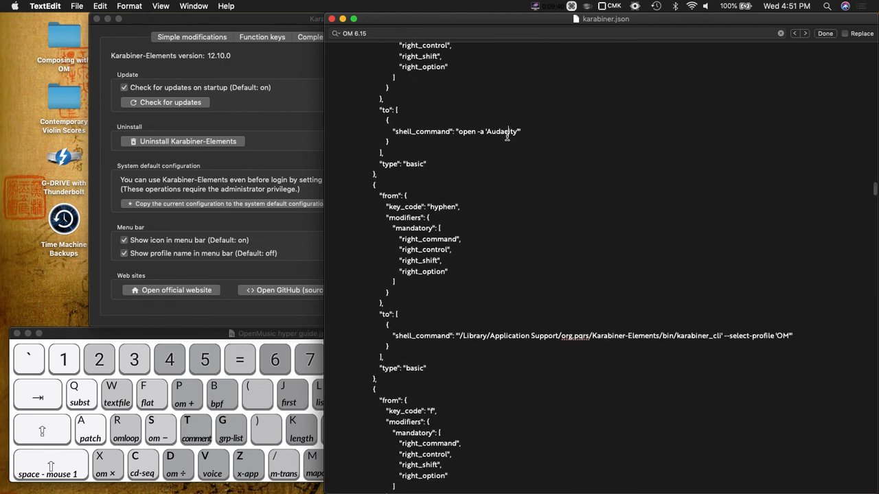
pyautogui.scroll(2, 507, 135)
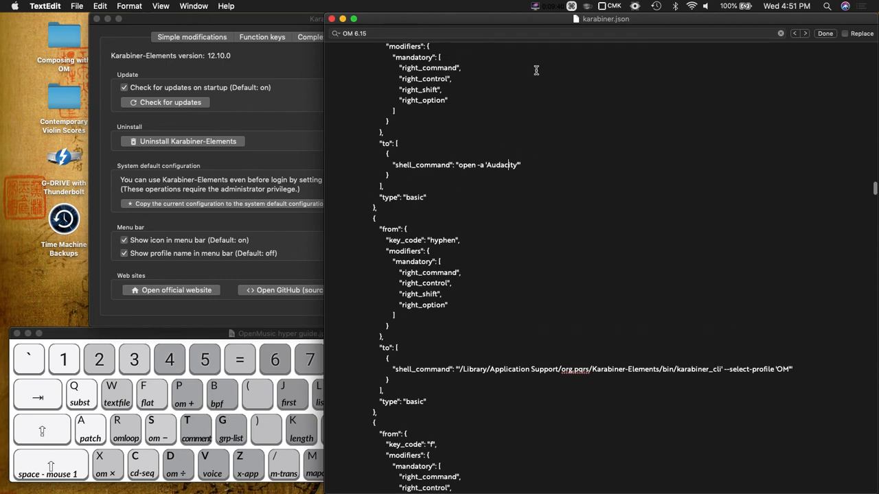
# - Search karabiner.json for "composition" and place the cursor in the Finder rule's path to the CURRENT folder
pyautogui.click(513, 32)
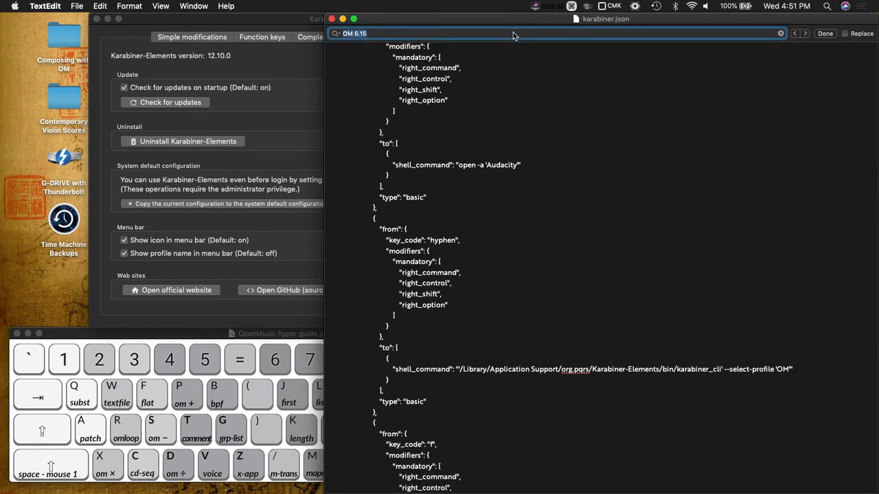
pyautogui.press('BackSpace')
pyautogui.write('composition')
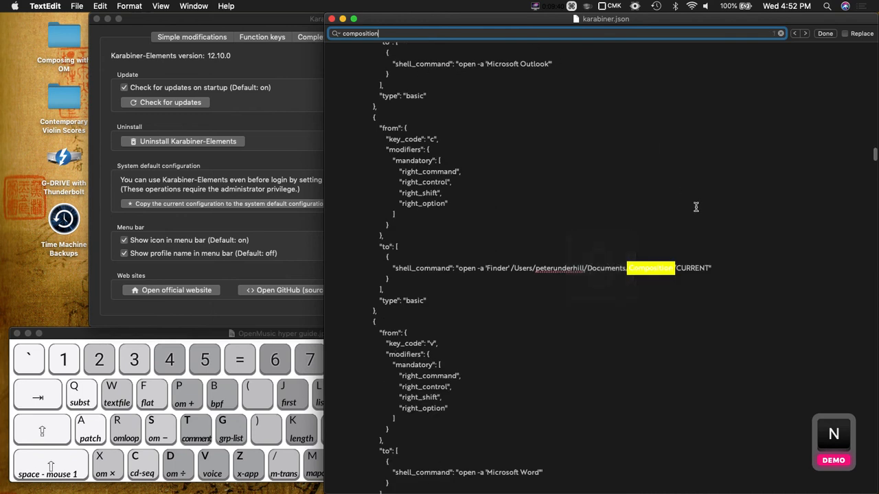
pyautogui.click(606, 269)
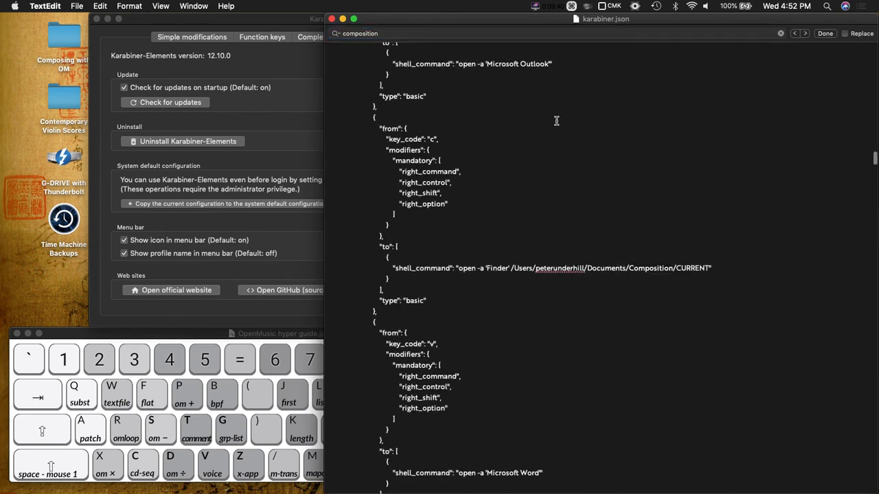
# - Test the Hyper "c" rule by opening the Composition/CURRENT folder, and close both Finder windows to return to karabiner.json
pyautogui.press('super+alt+ctrl+shift')
pyautogui.press('super+alt+ctrl+shift+c')
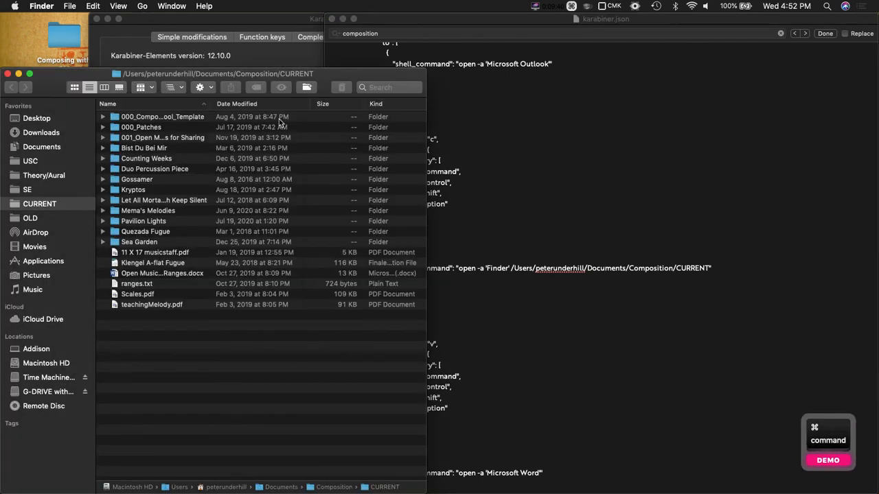
pyautogui.moveTo(126, 75); pyautogui.dragTo(400, 72)
pyautogui.click(398, 60)
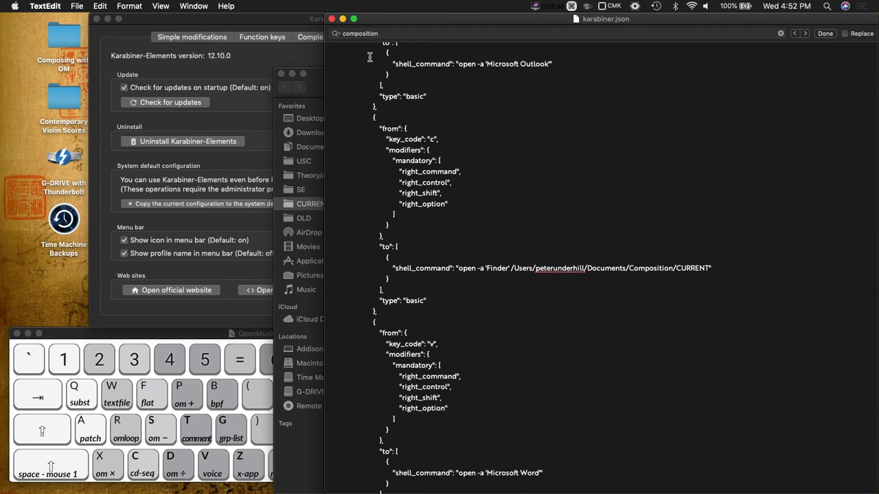
pyautogui.click(313, 81)
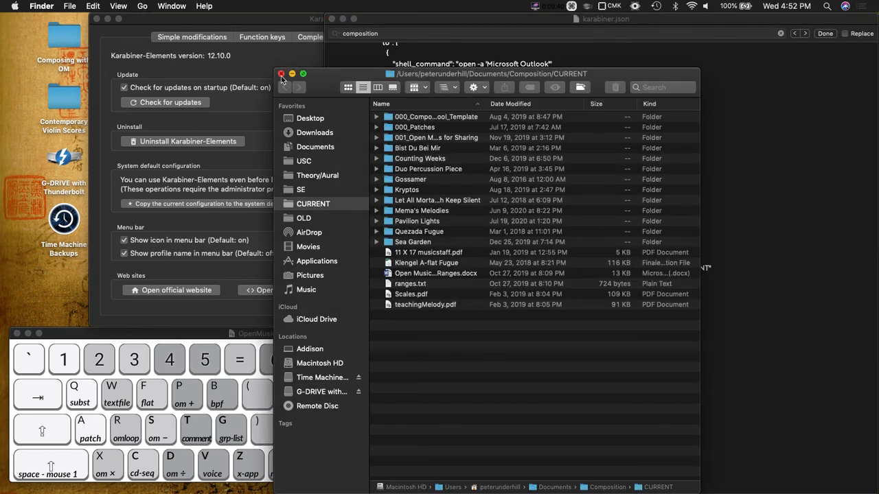
pyautogui.click(281, 74)
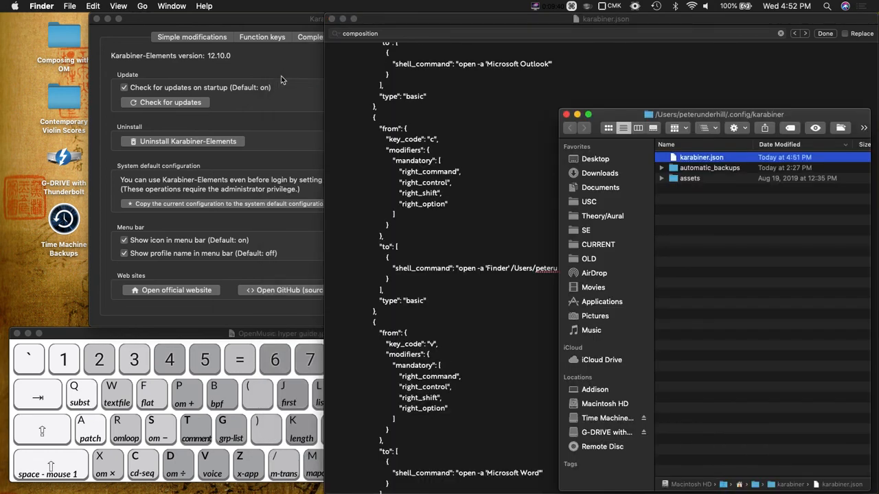
pyautogui.click(566, 116)
pyautogui.click(542, 178)
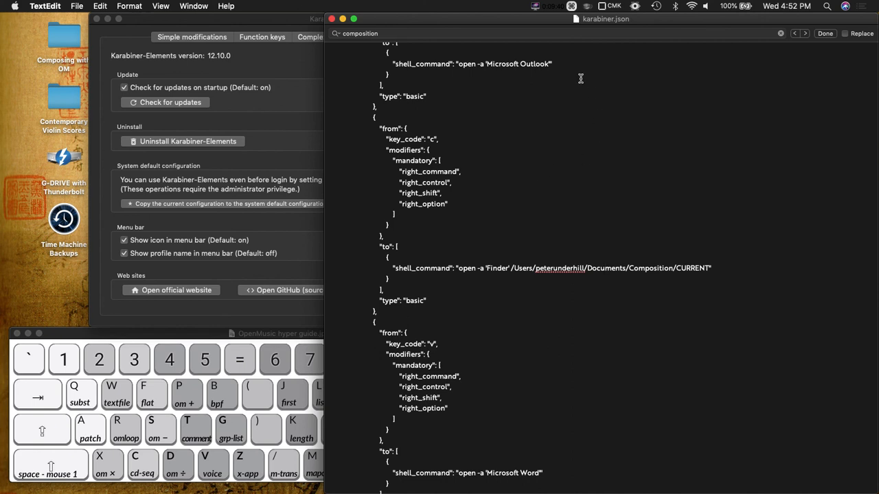
# - Set the active Karabiner profile to OM and switch to the shortcuts patch in OM 6.15
pyautogui.scroll(-3, 551, 241)
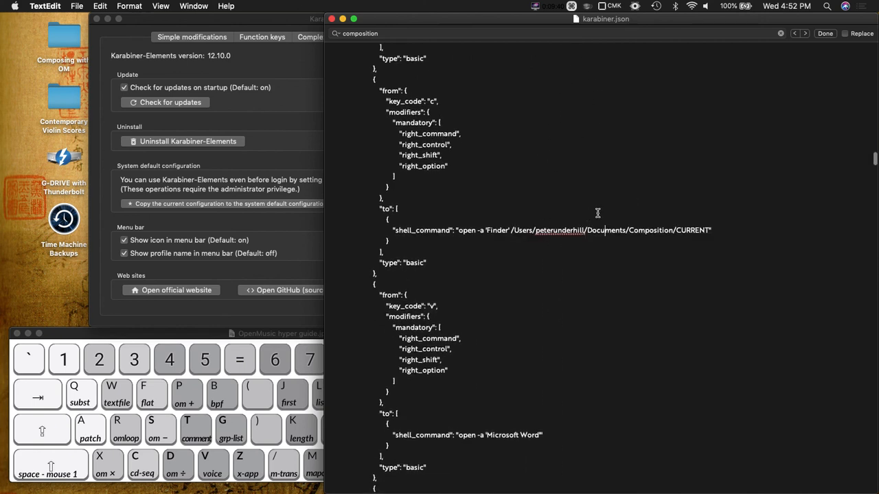
pyautogui.click(612, 7)
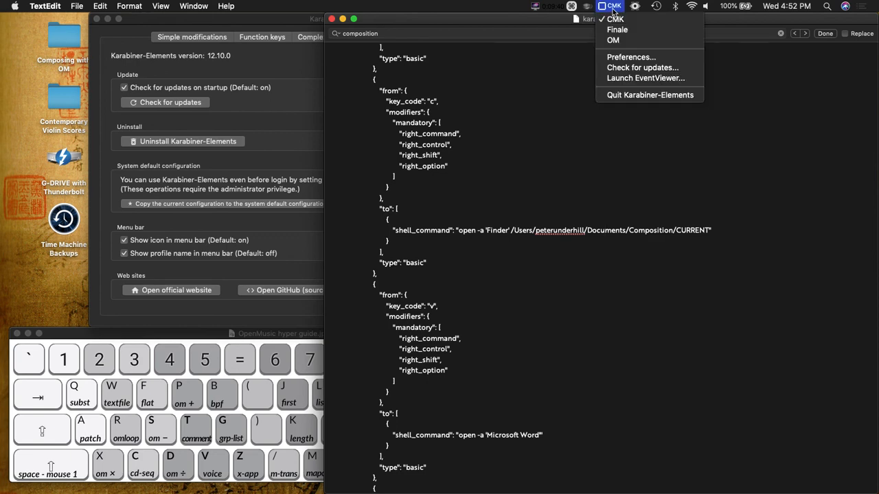
pyautogui.click(623, 42)
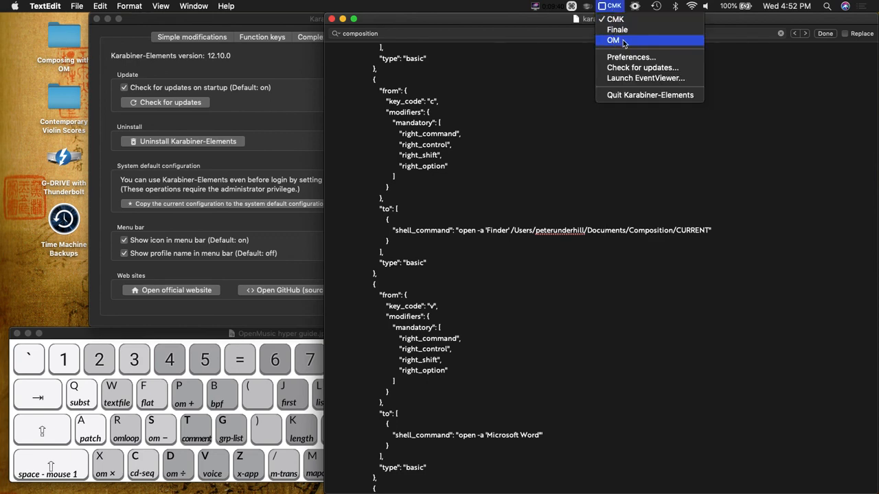
pyautogui.hotkey('ctrl', 'Left')
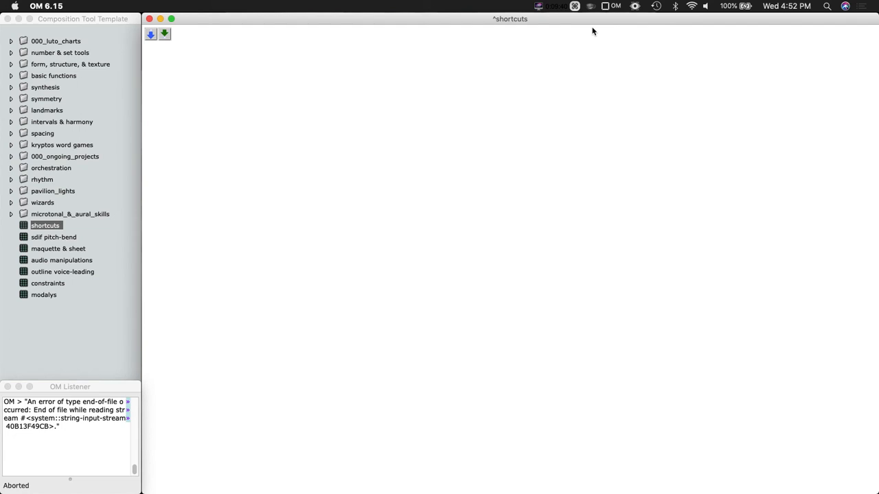
pyautogui.click(526, 79)
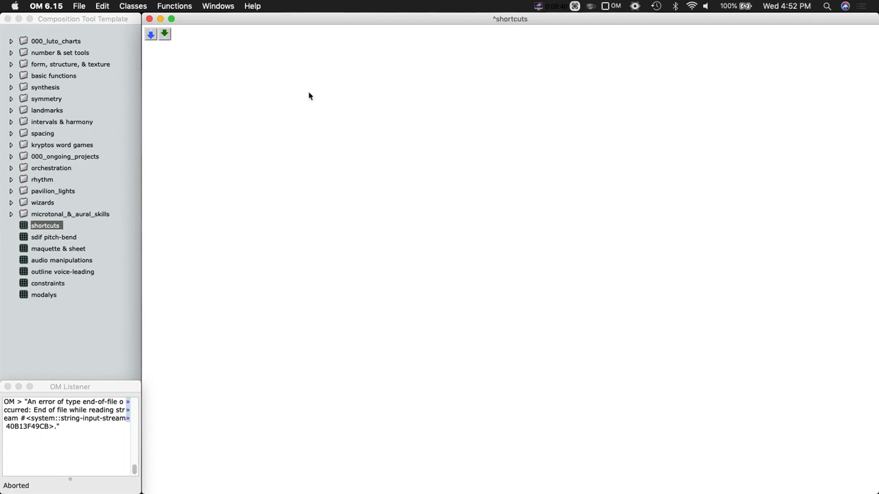
# - Examine the list of OMPATCH Editor commands for the shortcuts patch and close it
pyautogui.click(326, 113)
pyautogui.press('h')
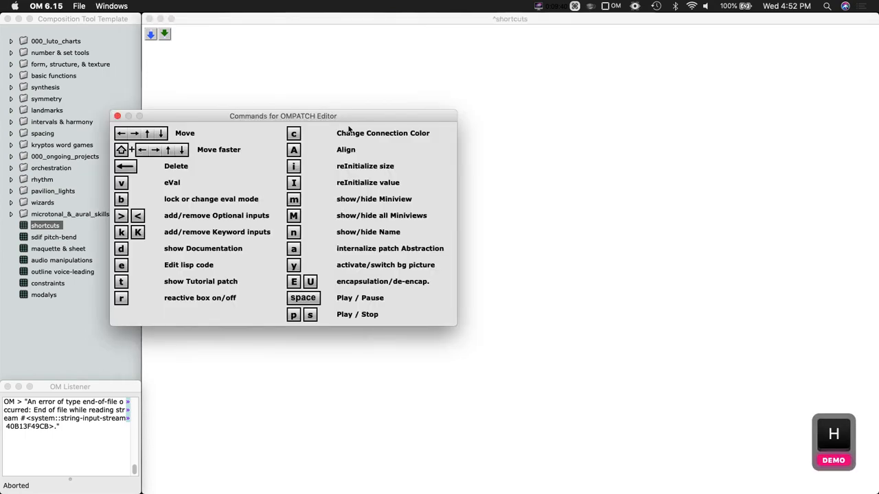
pyautogui.moveTo(383, 121); pyautogui.dragTo(599, 90)
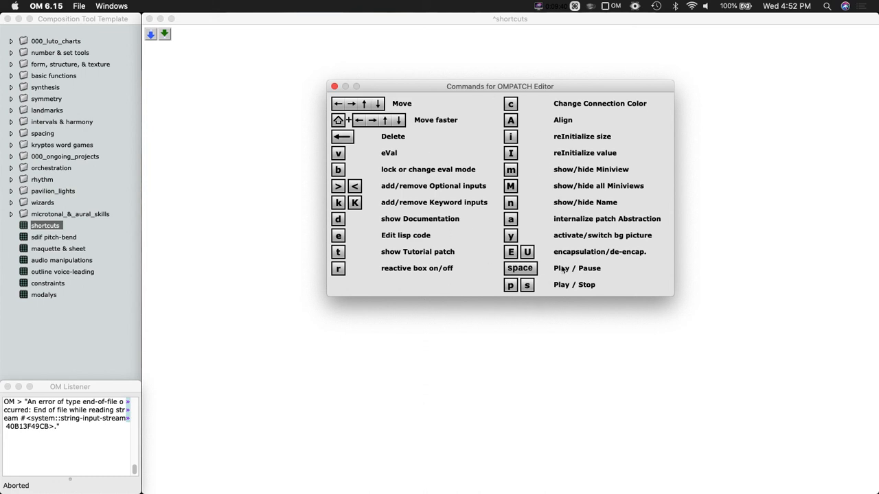
pyautogui.click(335, 86)
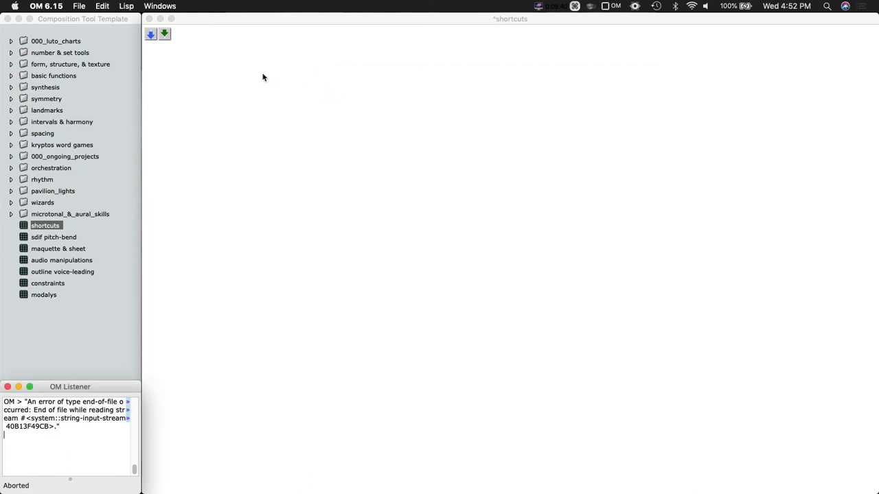
# - Look through OpenMusic's preferences from General, Appearance and Libraries to MIDI, Audio and Externals, and cancel without changes
pyautogui.click(46, 6)
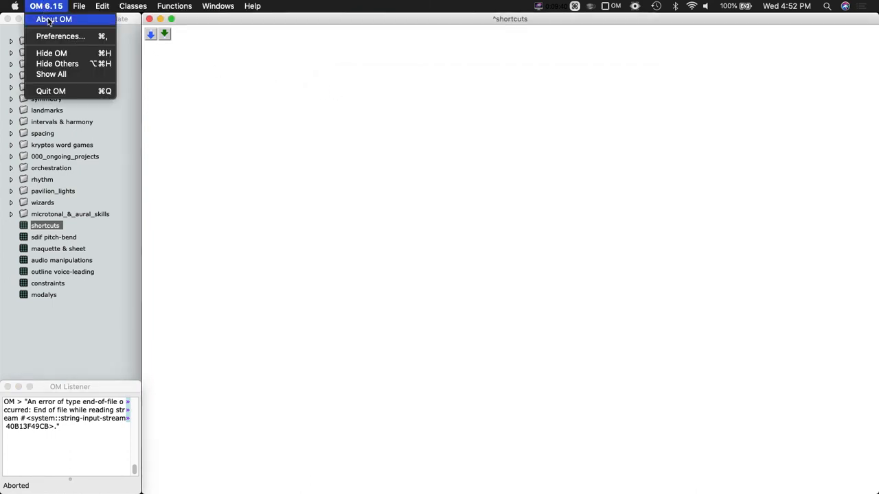
pyautogui.click(58, 39)
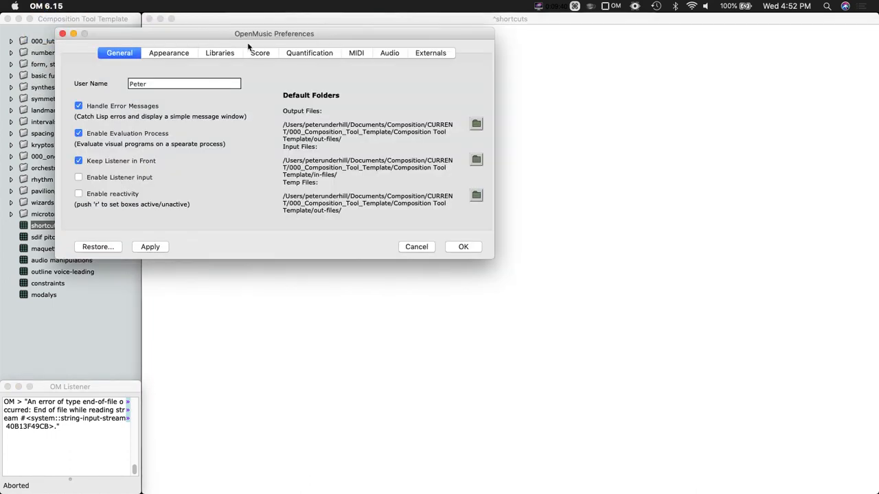
pyautogui.moveTo(241, 20); pyautogui.dragTo(416, 59)
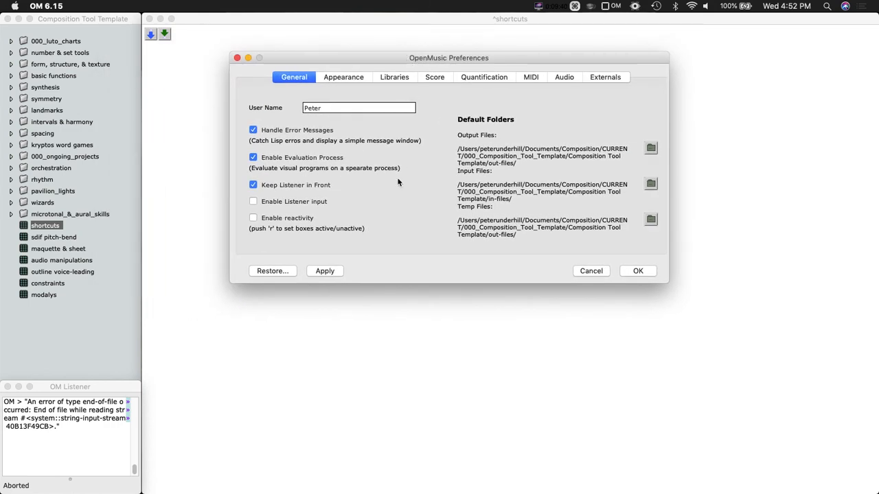
pyautogui.click(346, 79)
pyautogui.click(390, 77)
pyautogui.click(434, 79)
pyautogui.click(490, 78)
pyautogui.click(530, 80)
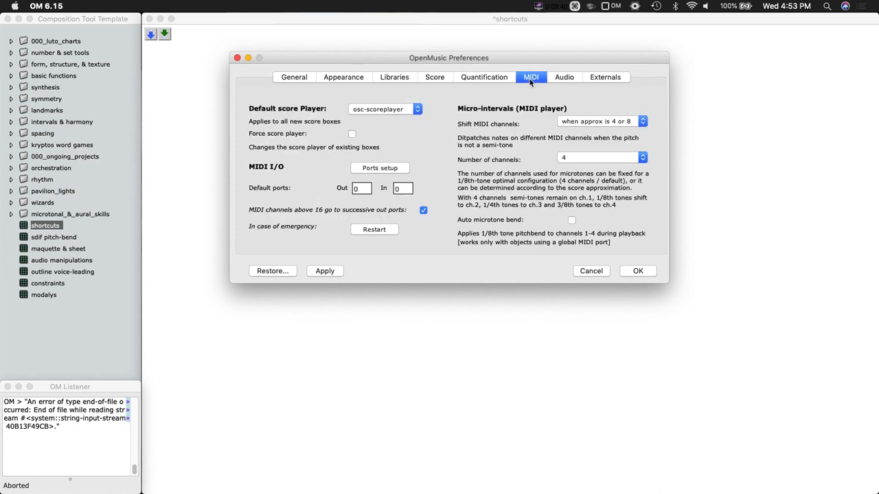
pyautogui.click(567, 81)
pyautogui.click(615, 80)
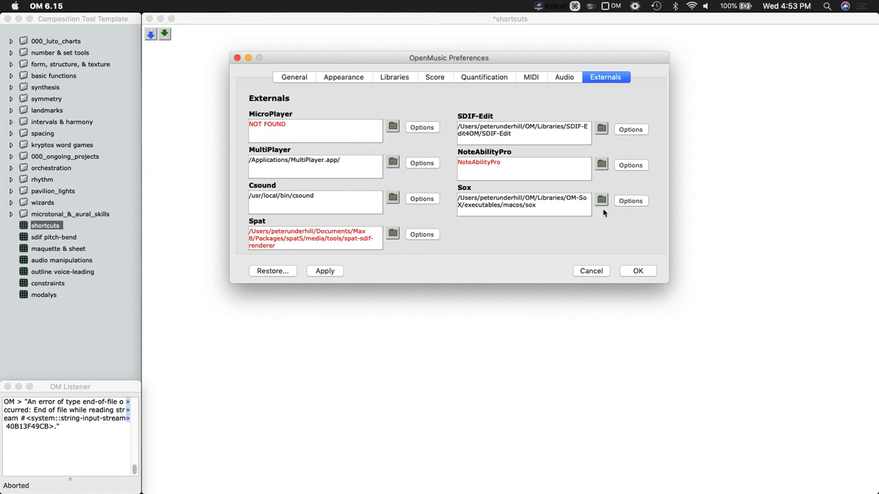
pyautogui.click(594, 271)
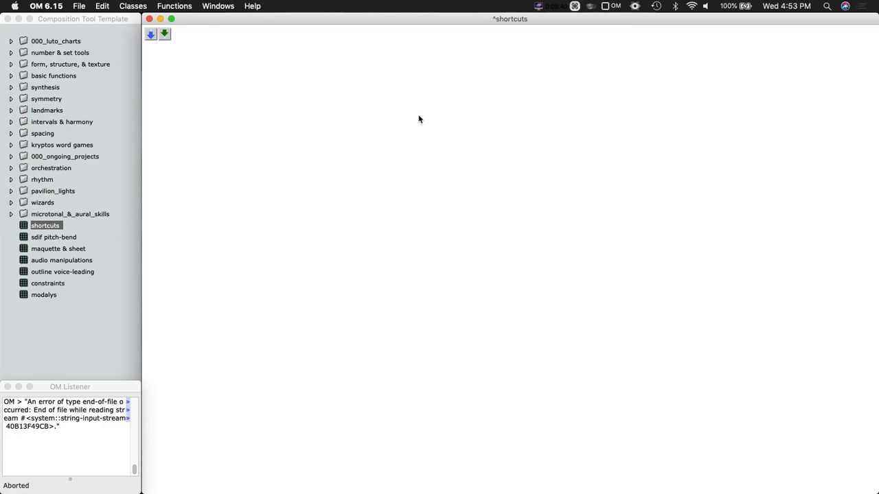
# - Save the shortcuts patch and return to the desktop showing karabiner.json and the OpenMusic keyboard guide
pyautogui.press('super+s')
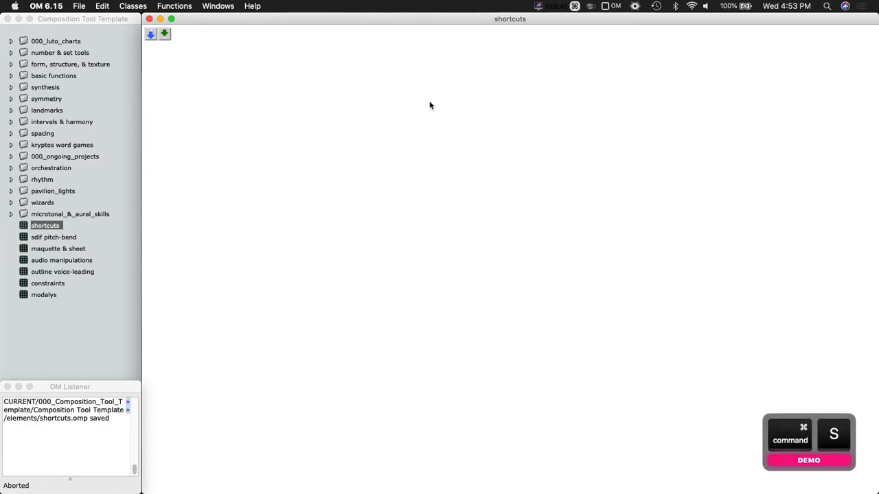
pyautogui.hotkey('ctrl', 'Up')
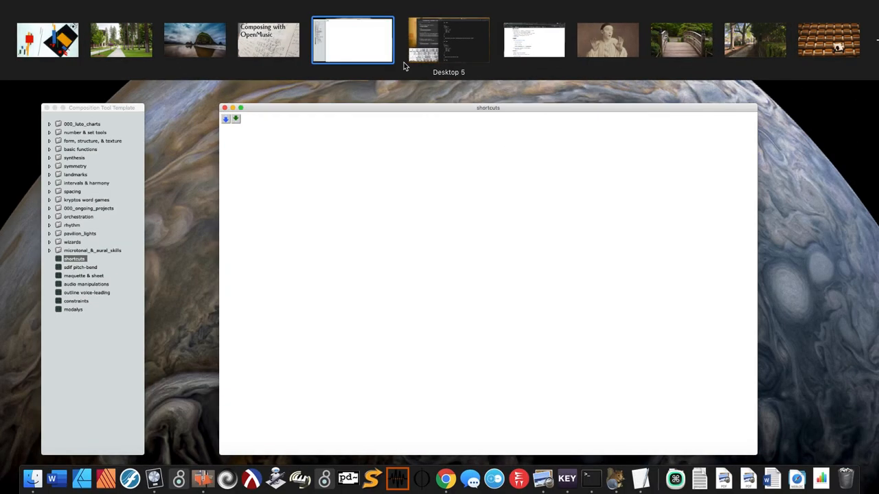
pyautogui.click(412, 59)
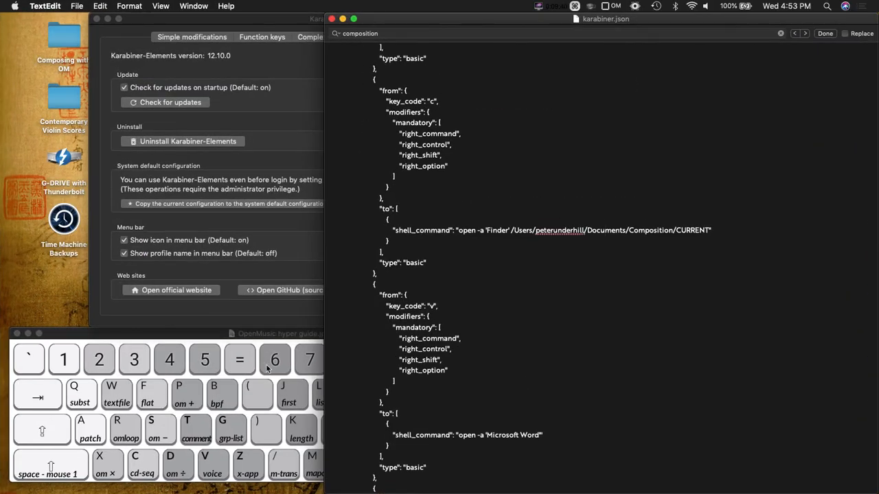
# - Enlarge the OpenMusic hyper guide.jpg image to nearly the full screen width and examine its key assignments
pyautogui.moveTo(254, 333); pyautogui.dragTo(253, 232)
pyautogui.moveTo(249, 168); pyautogui.dragTo(242, 188)
pyautogui.moveTo(541, 184); pyautogui.dragTo(857, 47)
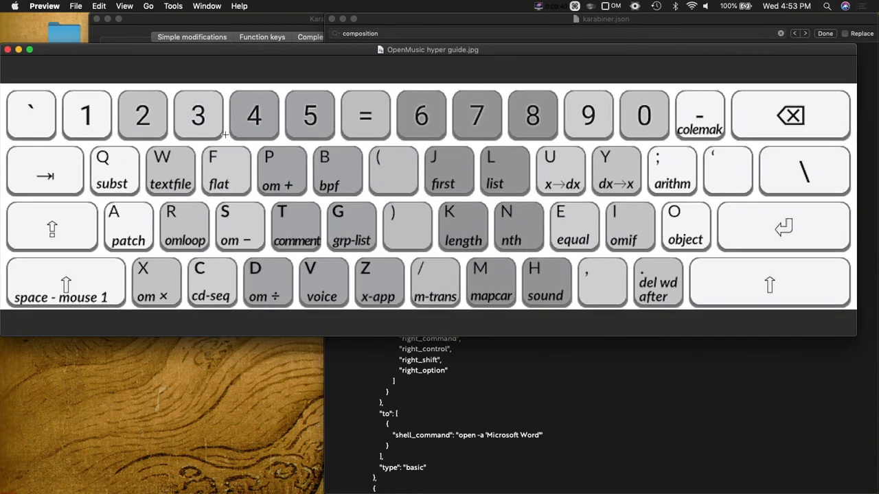
pyautogui.moveTo(153, 49); pyautogui.dragTo(177, 62)
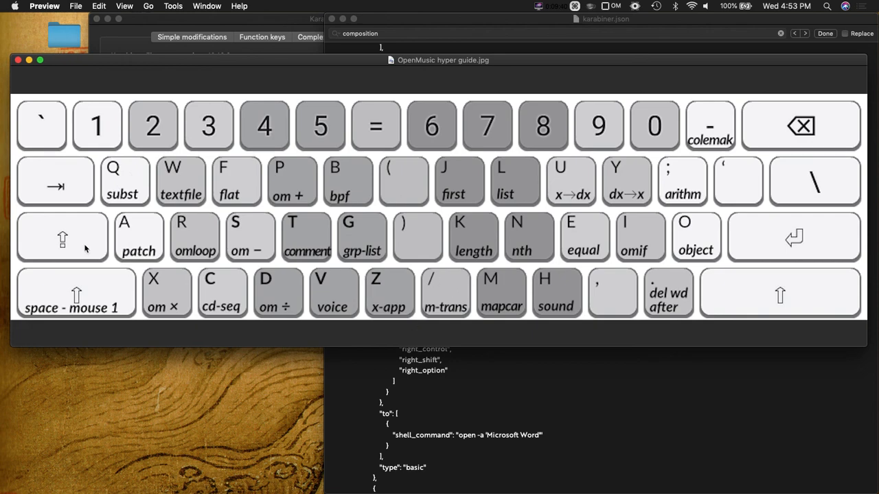
# - Switch to OpenMusic's shortcuts patch and try opening empty box-name fields at several spots, cancelling each one
pyautogui.hotkey('ctrl', 'Left')
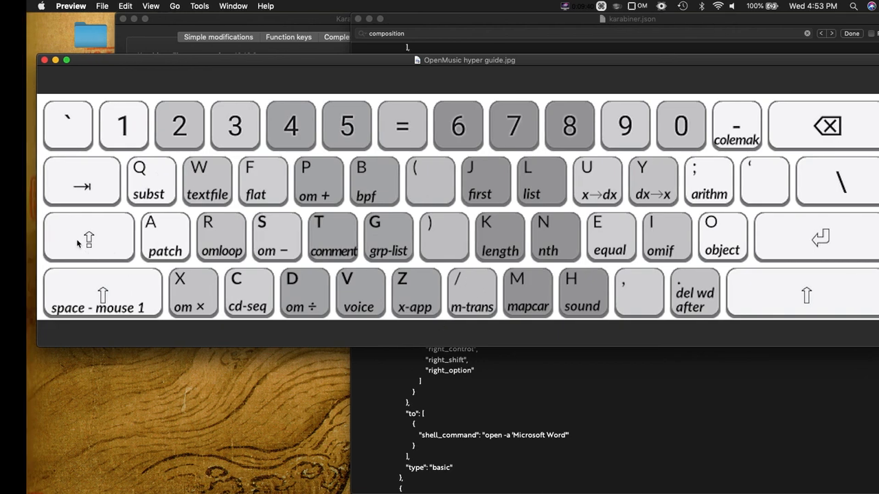
pyautogui.doubleClick(465, 122)
pyautogui.doubleClick(532, 204)
pyautogui.doubleClick(420, 192)
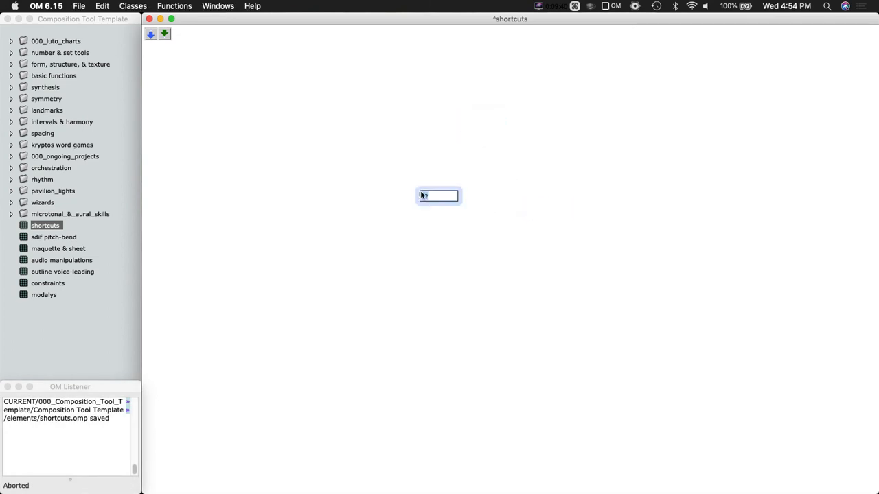
pyautogui.doubleClick(500, 237)
pyautogui.click(449, 172)
pyautogui.doubleClick(366, 145)
pyautogui.click(395, 181)
pyautogui.keyDown('super'); pyautogui.click(394, 185); pyautogui.keyUp('super')
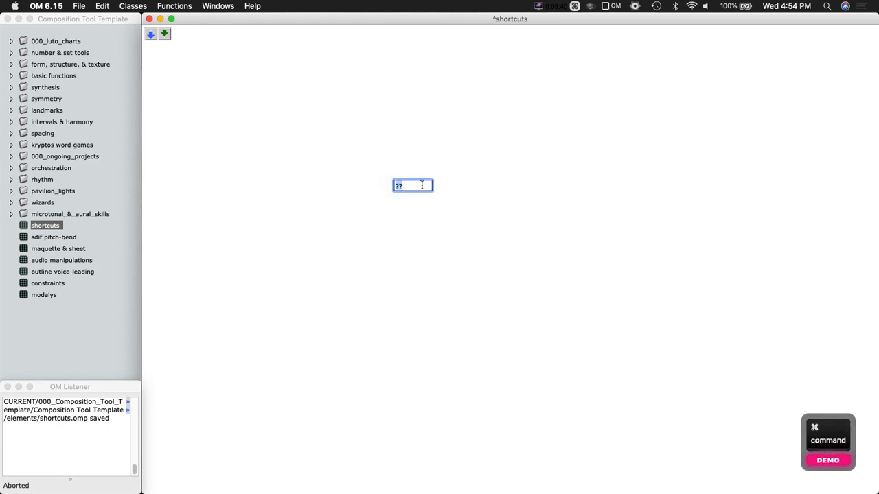
pyautogui.press('Escape')
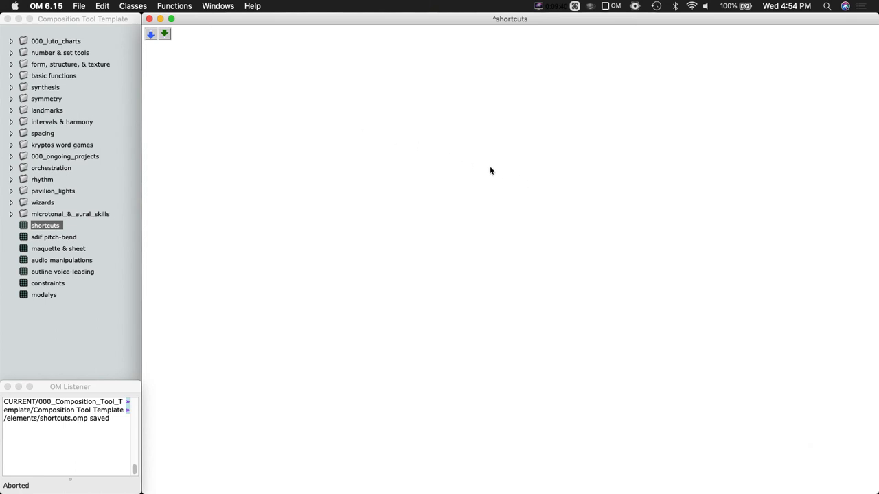
# - Create a voice box in the shortcuts patch with the Hyper "v" combination, and open and close its VOICE editor
pyautogui.hotkey('ctrl', 'Right')
pyautogui.press('ctrl+alt+super+v')
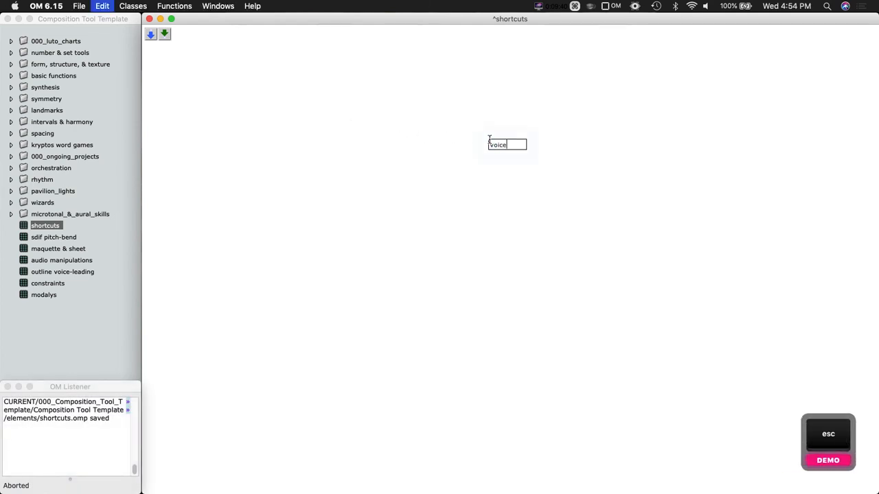
pyautogui.press('Return')
pyautogui.click(539, 165)
pyautogui.moveTo(539, 165)
pyautogui.mouseDown()
pyautogui.moveTo(499, 176)
pyautogui.moveTo(529, 173)
pyautogui.mouseUp()
pyautogui.doubleClick(527, 165)
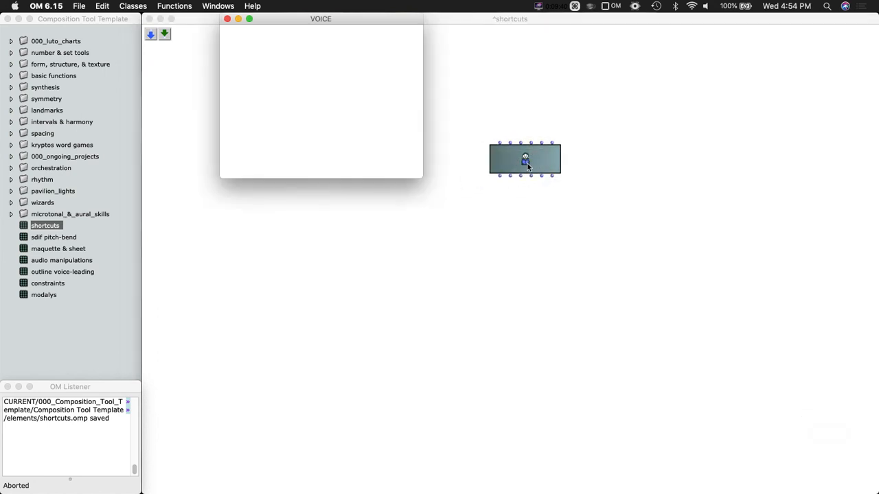
pyautogui.click(228, 19)
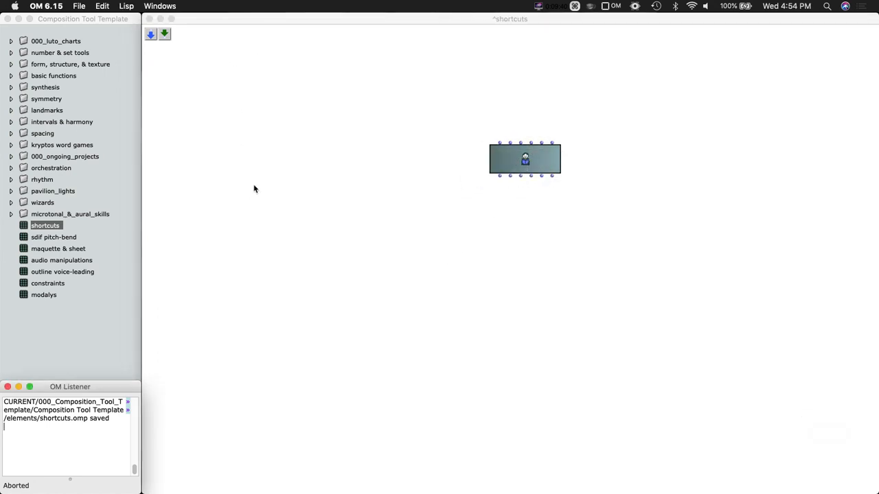
# - Add a comment below the voice box and clear its text, and place a second comment with placeholder text beside it
pyautogui.click(306, 241)
pyautogui.press('super+v')
pyautogui.press('Return')
pyautogui.doubleClick(389, 285)
pyautogui.click(401, 293)
pyautogui.press('super+a')
pyautogui.press('BackSpace')
pyautogui.click(497, 289)
pyautogui.press('super+shift+c')
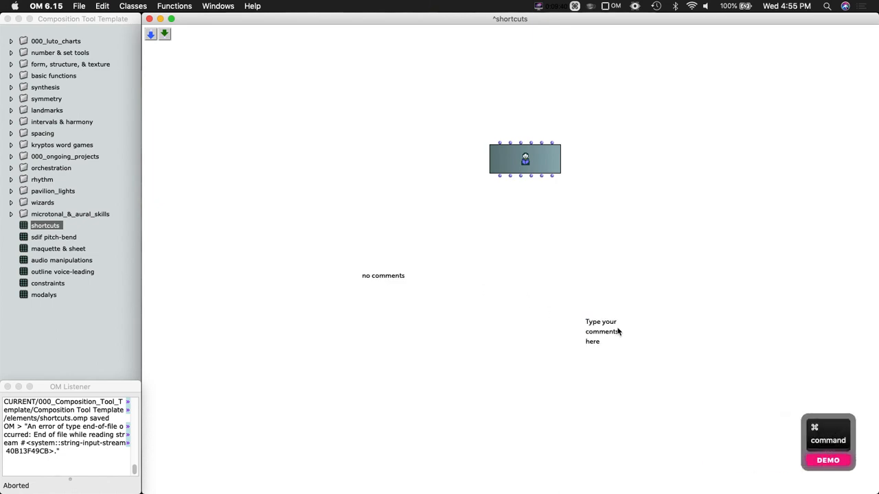
# - Create two more voice boxes in the shortcuts patch with the Hyper "v" combination, one below and one above the existing voice box
pyautogui.press('super+v')
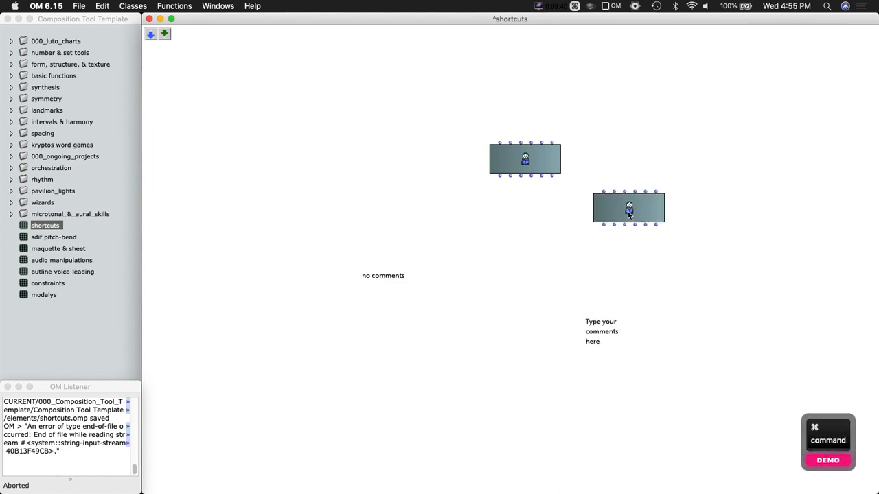
pyautogui.click(647, 124)
pyautogui.press('super+v')
pyautogui.click(744, 115)
# - Create a textfile box beneath the voice boxes with its Hyper combination, and open and close its TextFile editor
pyautogui.click(748, 289)
pyautogui.press('super+shift+v')
pyautogui.doubleClick(758, 300)
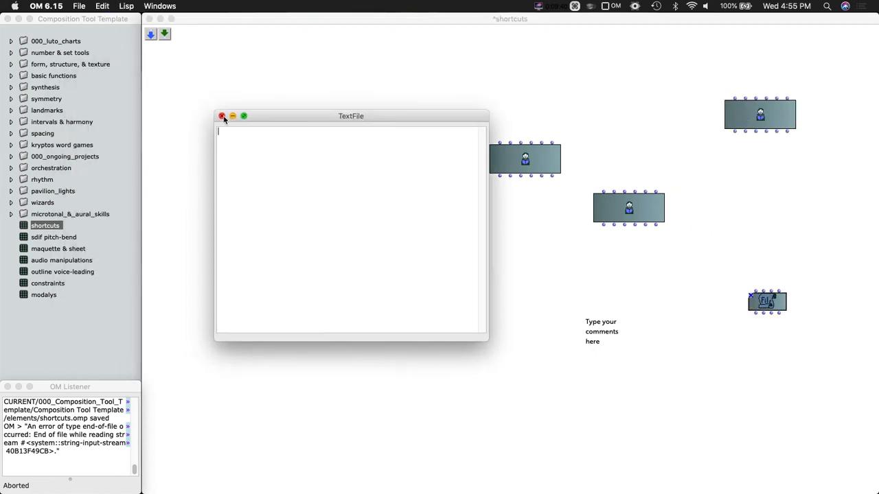
pyautogui.click(222, 116)
# - Delete all boxes and comments from the shortcuts patch, undo the deletion, and delete them all again
pyautogui.click(630, 95)
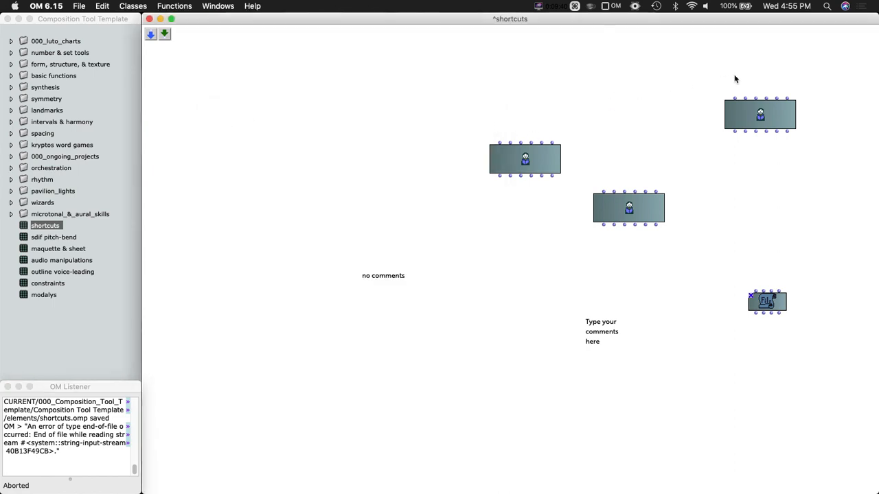
pyautogui.moveTo(785, 305); pyautogui.dragTo(829, 437)
pyautogui.moveTo(807, 358); pyautogui.dragTo(400, 122)
pyautogui.press('BackSpace')
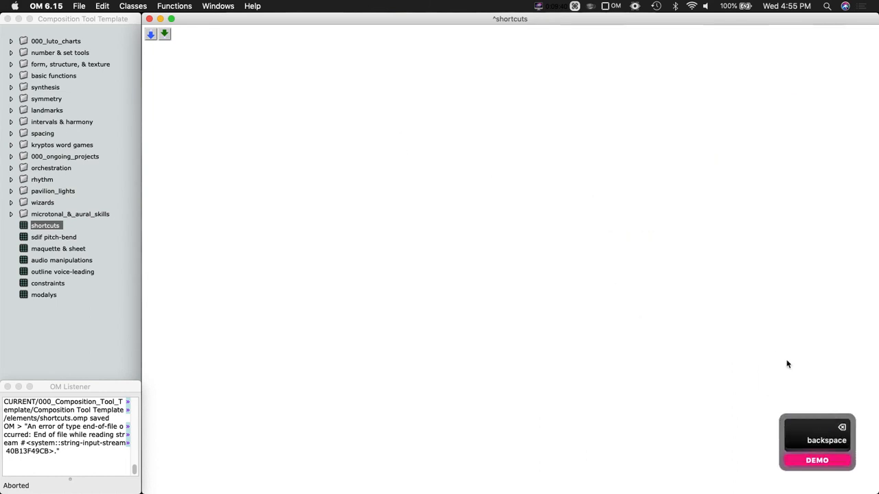
pyautogui.press('super+z')
pyautogui.moveTo(810, 429); pyautogui.dragTo(405, 132)
pyautogui.press('BackSpace')
# - Consult the OpenMusic hyper guide and create a textfile box and two voice boxes in the empty shortcuts patch
pyautogui.hotkey('ctrl', 'Right')
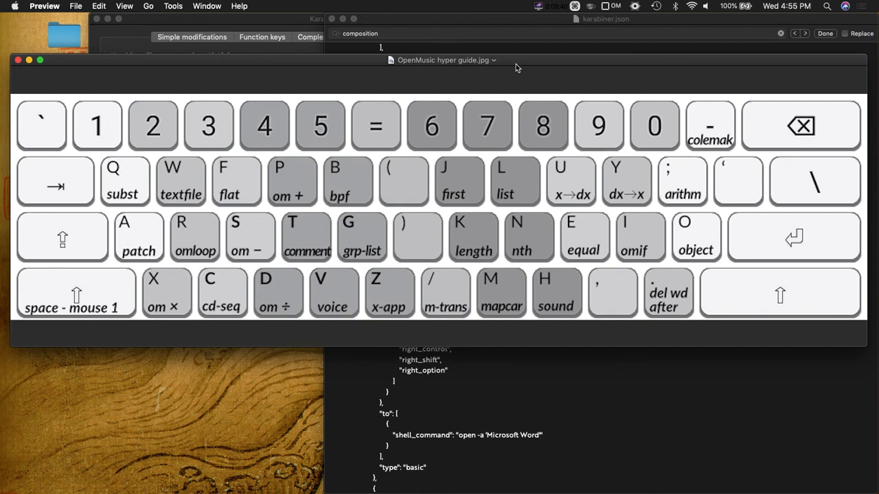
pyautogui.hotkey('ctrl', 'Left')
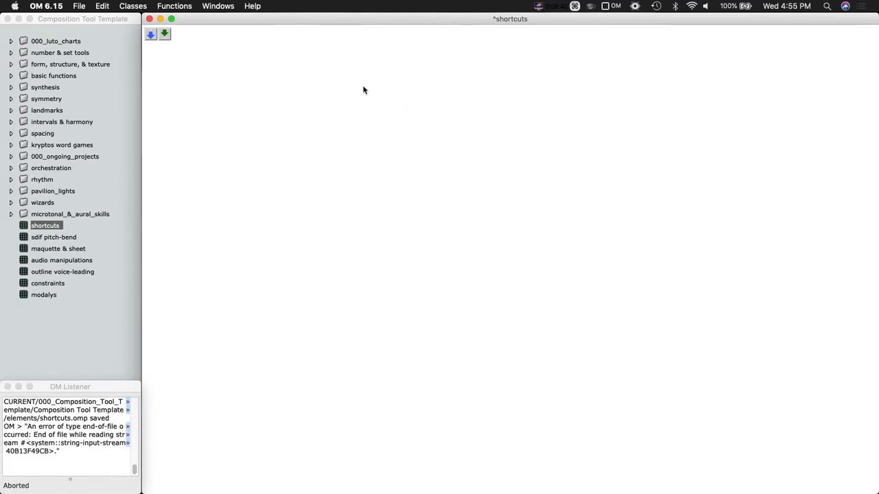
pyautogui.keyDown('super'); pyautogui.click(337, 102); pyautogui.keyUp('super')
pyautogui.press('super+v')
pyautogui.press('Return')
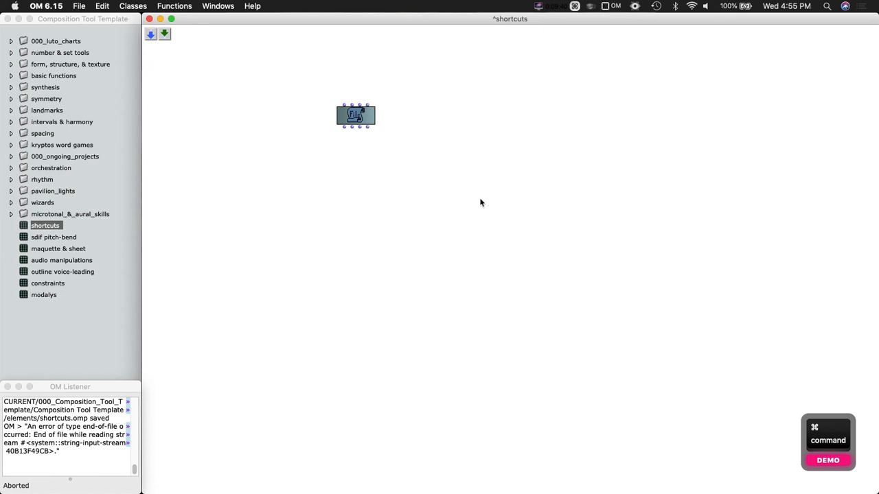
pyautogui.press('alt+super+v')
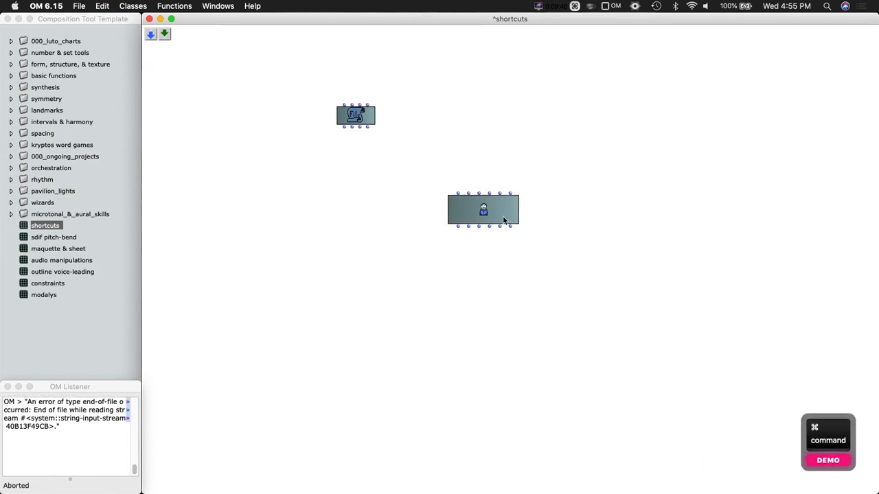
pyautogui.press('ctrl+alt+shift+super+v')
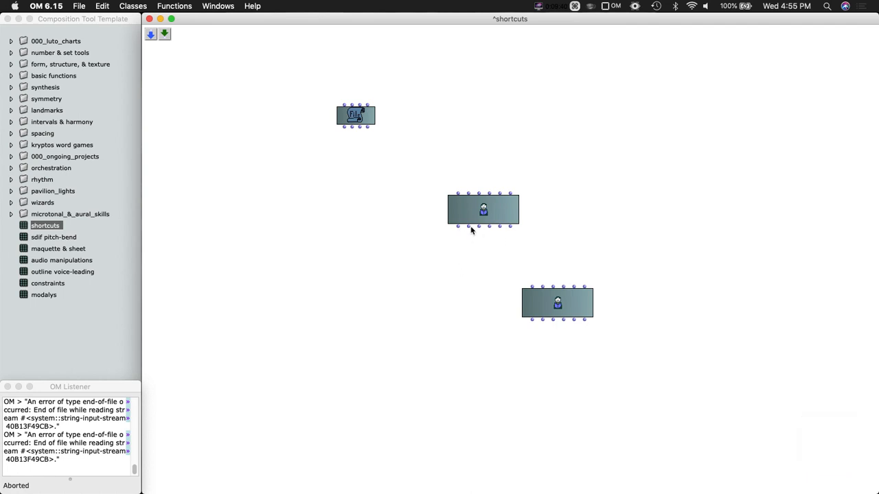
# - Delete the textfile box and move the upper voice box near the patch's upper-left corner
pyautogui.moveTo(477, 208); pyautogui.dragTo(443, 288)
pyautogui.click(366, 118)
pyautogui.press('BackSpace')
pyautogui.moveTo(476, 228); pyautogui.dragTo(543, 281)
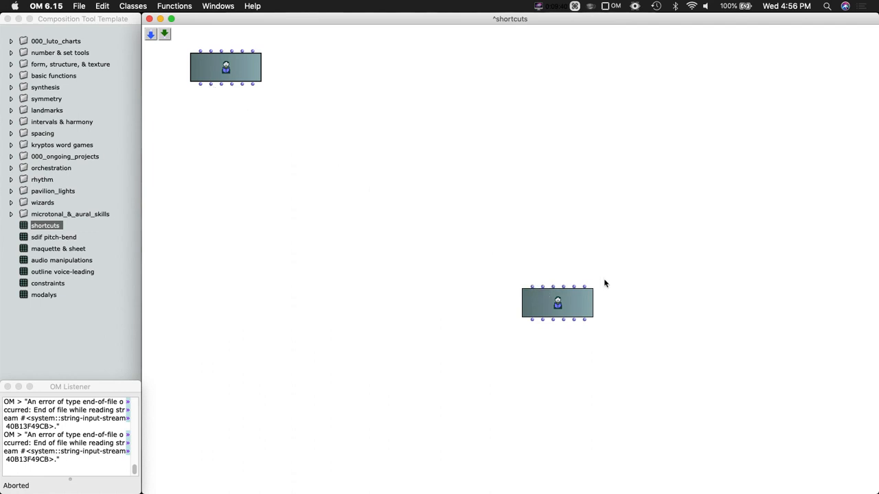
pyautogui.moveTo(239, 66); pyautogui.dragTo(258, 66)
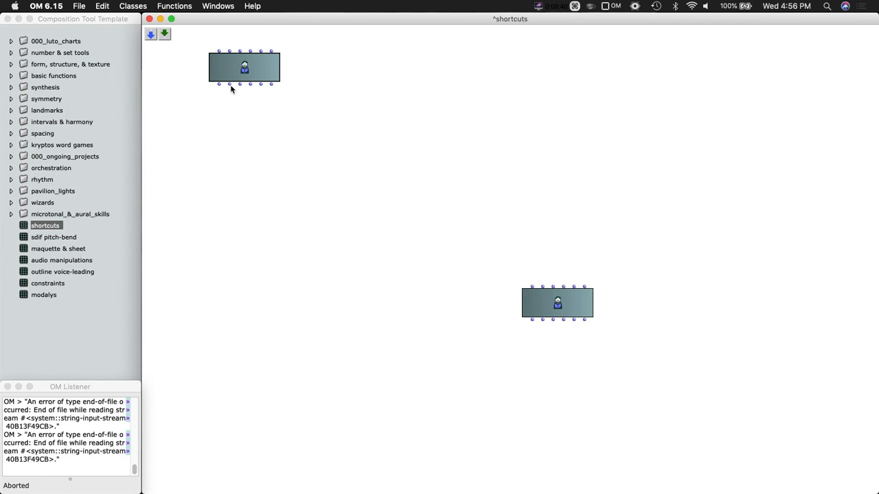
# - Connect the upper voice box's third outlet to the lower voice box's second inlet, deleting the trial connection made before
pyautogui.press('ctrl+alt+shift+super')
pyautogui.moveTo(230, 88)
pyautogui.mouseDown()
pyautogui.moveTo(233, 104)
pyautogui.moveTo(344, 206)
pyautogui.moveTo(554, 277)
pyautogui.moveTo(543, 286)
pyautogui.moveTo(217, 169)
pyautogui.moveTo(185, 96)
pyautogui.moveTo(432, 136)
pyautogui.moveTo(591, 252)
pyautogui.moveTo(543, 286)
pyautogui.mouseUp()
pyautogui.click(435, 184)
pyautogui.press('BackSpace')
pyautogui.moveTo(240, 84); pyautogui.dragTo(532, 317)
pyautogui.moveTo(240, 85)
pyautogui.mouseDown()
pyautogui.moveTo(517, 257)
pyautogui.moveTo(543, 286)
pyautogui.mouseUp()
pyautogui.moveTo(270, 85); pyautogui.dragTo(707, 275)
# - Move the upper voice box closer to the lower one, and open, enlarge and close its VOICE editor
pyautogui.moveTo(473, 244); pyautogui.dragTo(499, 170)
pyautogui.doubleClick(499, 173)
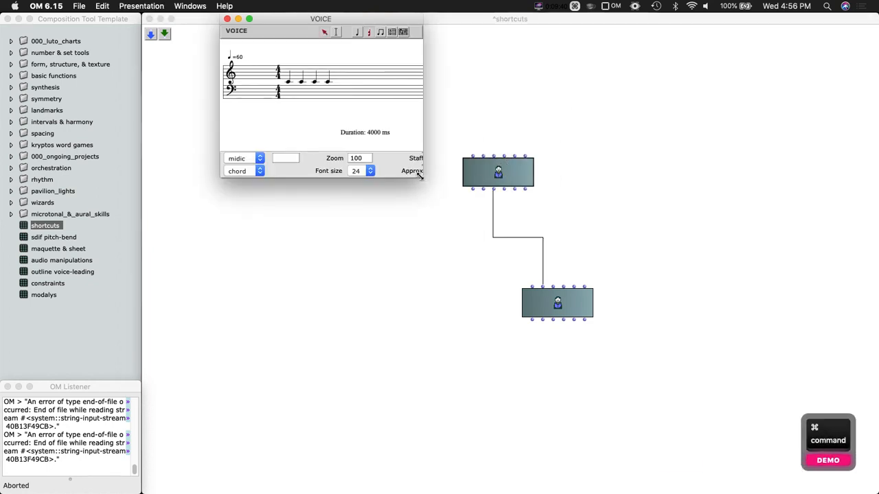
pyautogui.moveTo(419, 176); pyautogui.dragTo(566, 276)
pyautogui.click(227, 20)
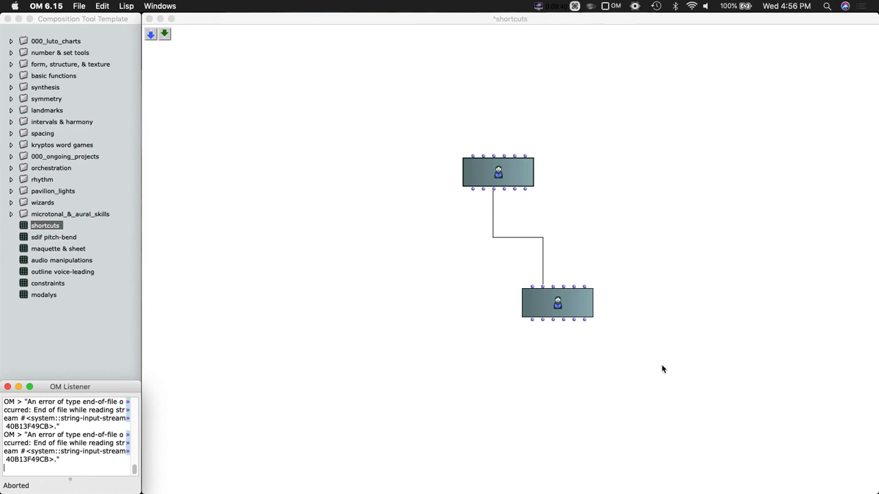
# - Delete both connected voice boxes and save the emptied shortcuts patch
pyautogui.moveTo(662, 369); pyautogui.dragTo(456, 172)
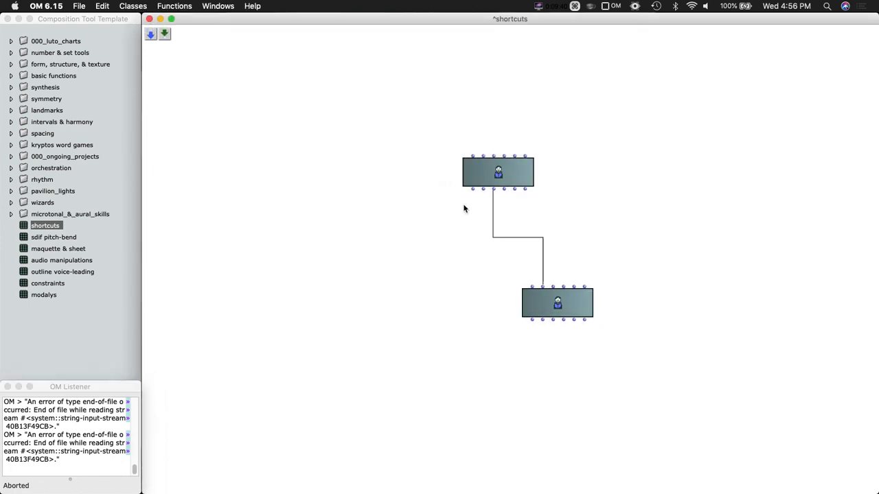
pyautogui.press('BackSpace')
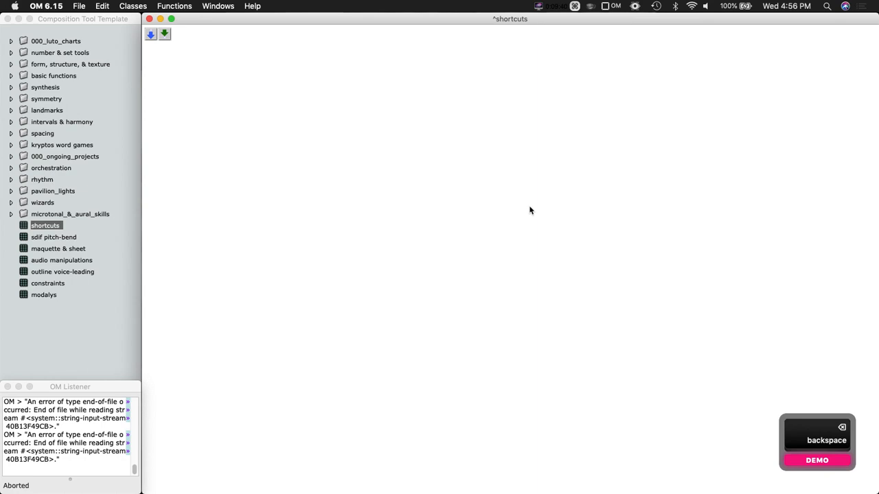
pyautogui.press('cmd+s')
# - Review the key assignments in OpenMusic hyper guide.jpg, close the image and bring karabiner.json to the front in TextEdit
pyautogui.hotkey('ctrl', 'Right')
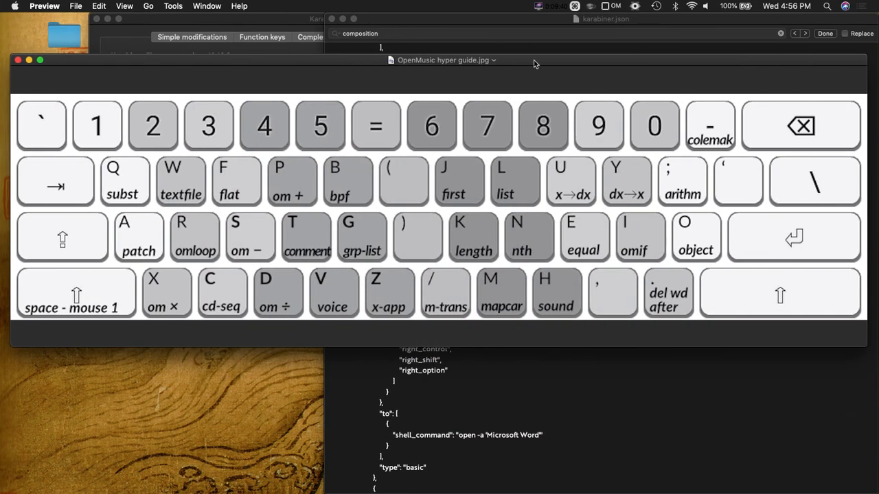
pyautogui.moveTo(534, 60); pyautogui.dragTo(532, 46)
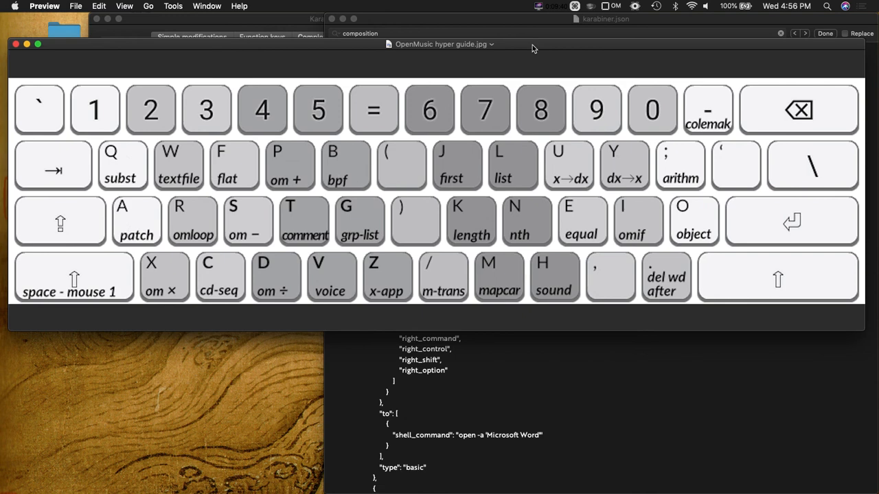
pyautogui.click(15, 44)
pyautogui.click(481, 298)
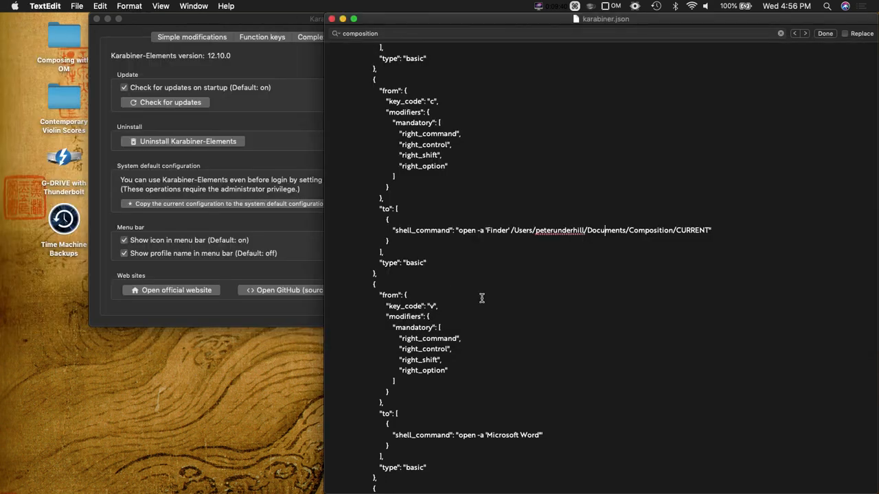
# - Search karabiner.json for "subst" and examine the description and key code of the "Make a Subst" rule
pyautogui.click(496, 30)
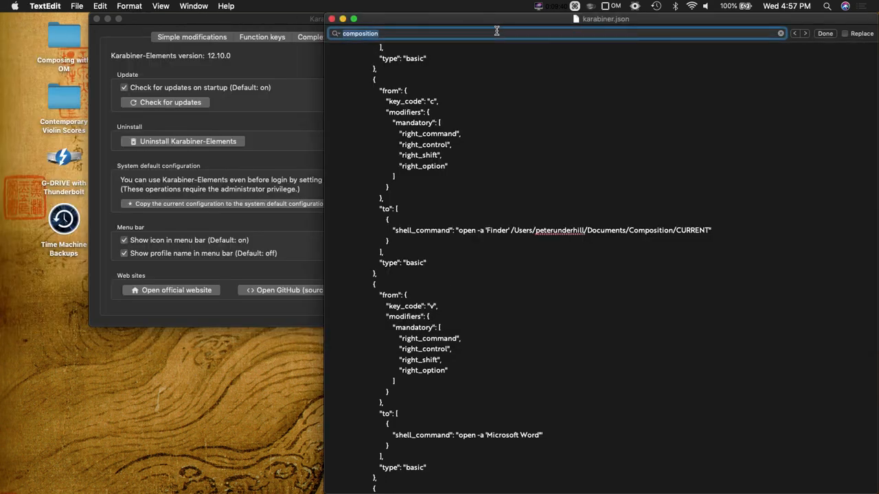
pyautogui.press('BackSpace')
pyautogui.write('subst')
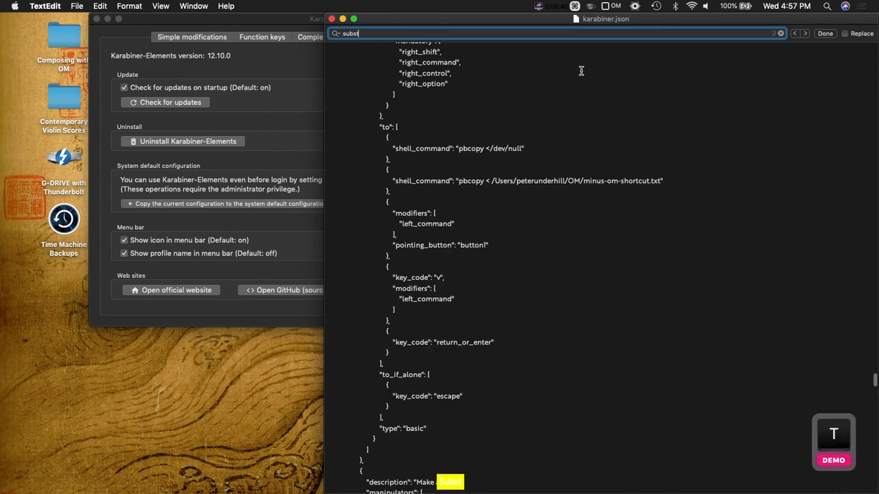
pyautogui.scroll(-5, 542, 276)
pyautogui.click(442, 175)
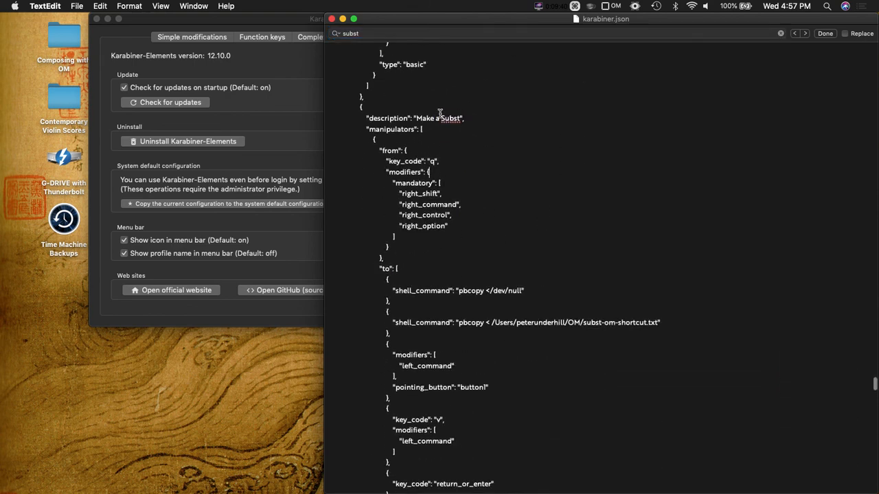
pyautogui.click(392, 118)
pyautogui.scroll(-3, 399, 114)
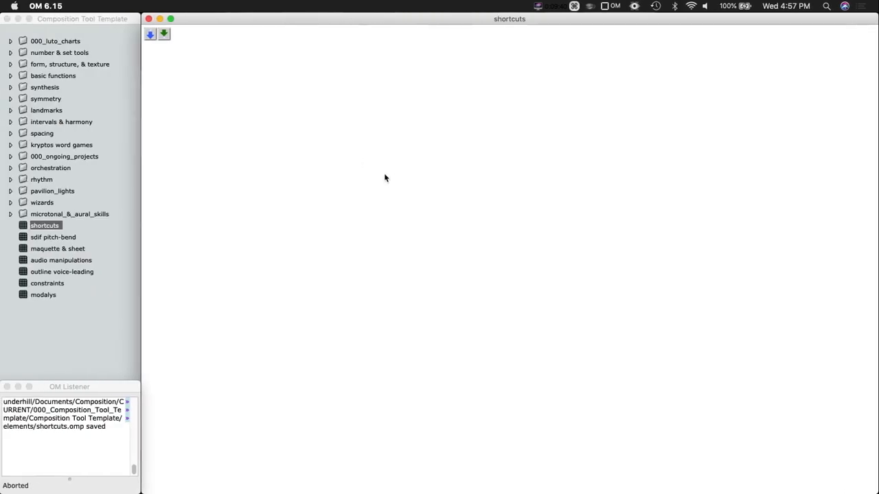
# - Select the "q" key code of the "Make a Subst" rule in karabiner.json and return to OpenMusic's shortcuts patch
pyautogui.click(385, 150)
pyautogui.hotkey('ctrl', 'Right')
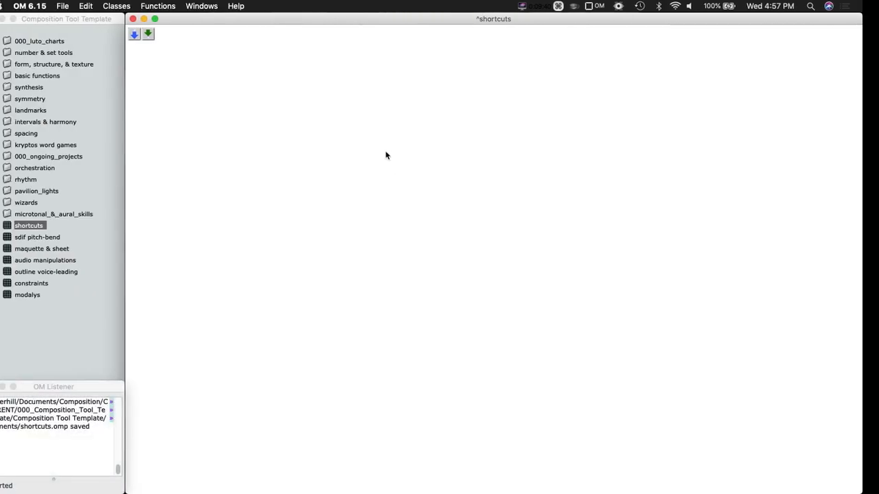
pyautogui.click(434, 114)
pyautogui.hotkey('ctrl', 'Left')
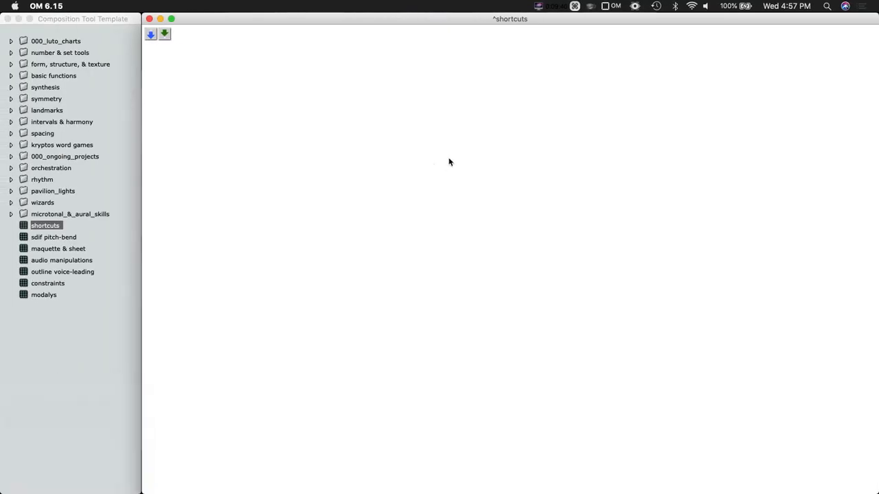
# - Create a voice box and a subst box below it in the shortcuts patch, and delete both
pyautogui.keyDown('super'); pyautogui.click(472, 144); pyautogui.keyUp('super')
pyautogui.write('voice')
pyautogui.press('Return')
pyautogui.keyDown('super'); pyautogui.click(489, 304); pyautogui.keyUp('super')
pyautogui.press('Return')
pyautogui.keyDown('super'); pyautogui.click(489, 307); pyautogui.keyUp('super')
pyautogui.write('subst')
pyautogui.press('Return')
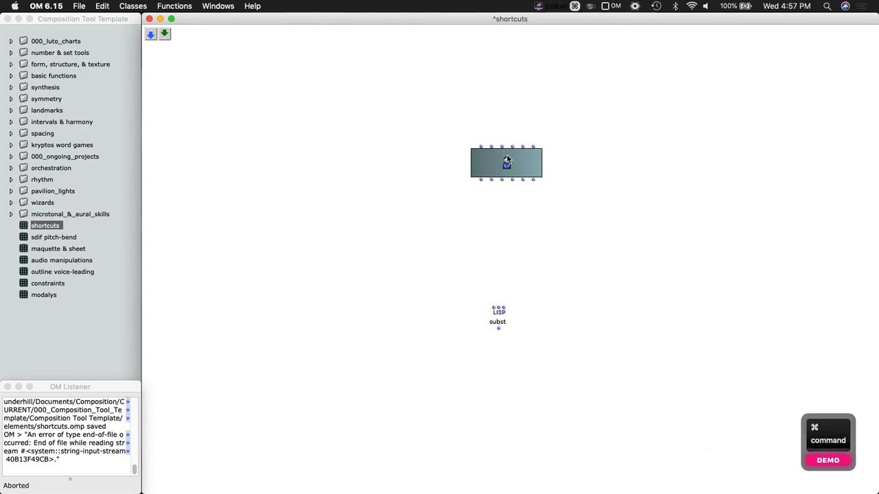
pyautogui.press('BackSpace')
pyautogui.click(498, 317)
pyautogui.press('BackSpace')
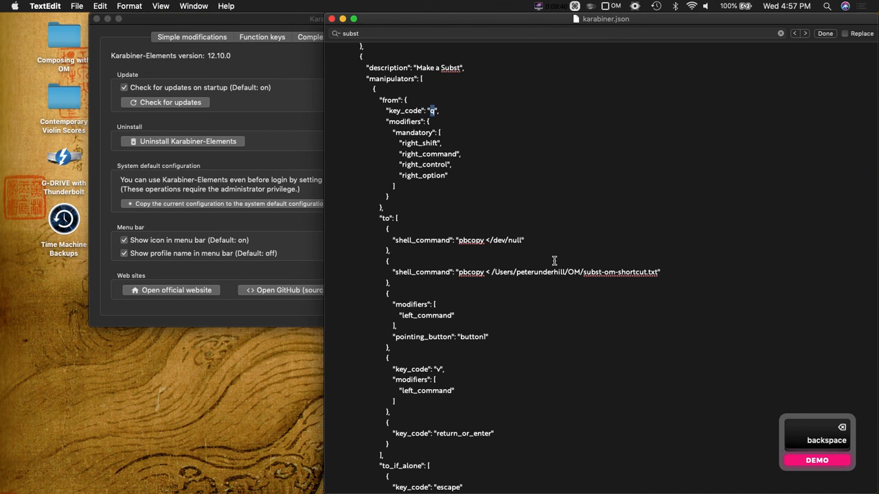
# - Examine the "Make a Subst" rule's pbcopy, pointing-button, paste and return commands in karabiner.json, comparing them with the shortcuts patch
pyautogui.scroll(-3, 555, 261)
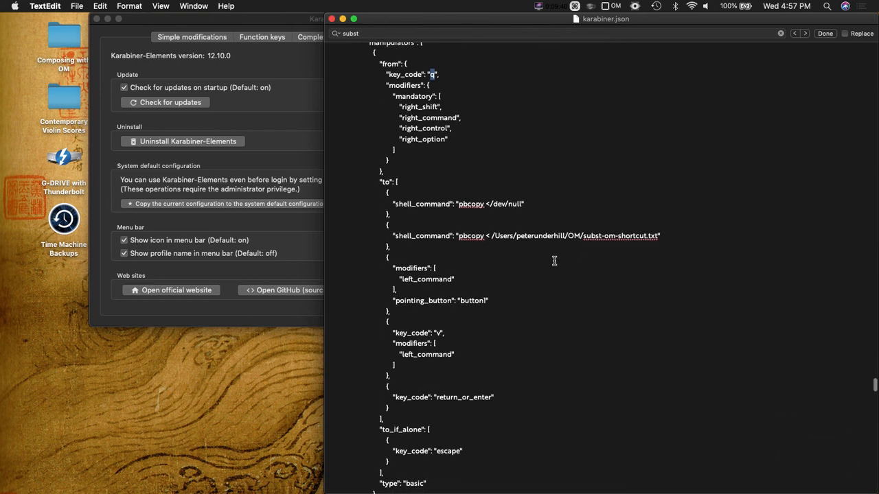
pyautogui.scroll(-3, 555, 260)
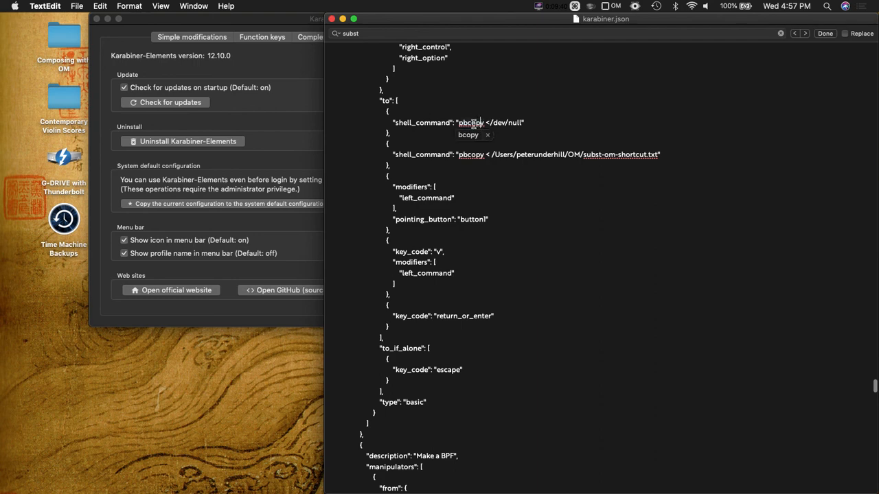
pyautogui.click(527, 123)
pyautogui.scroll(-3, 459, 220)
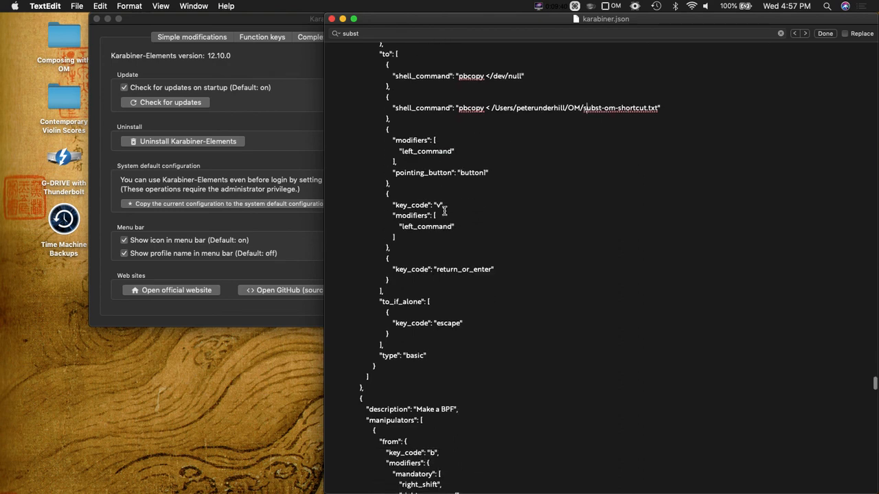
pyautogui.scroll(-1, 442, 221)
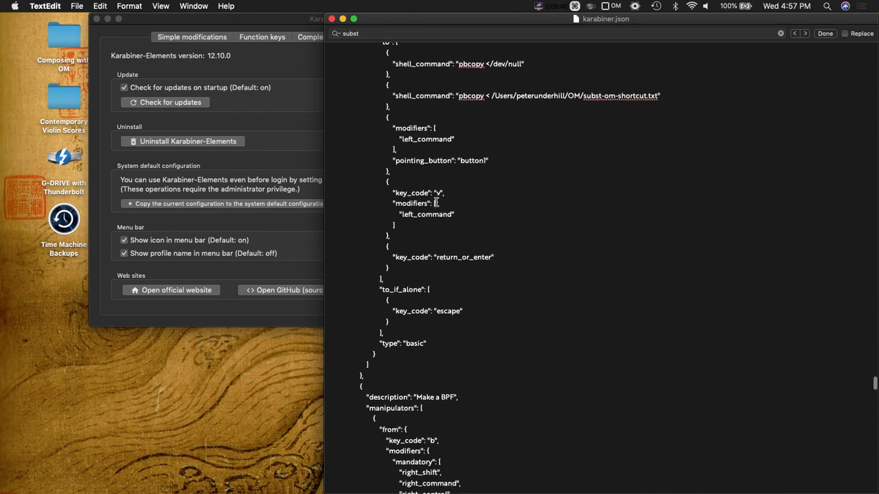
pyautogui.click(442, 200)
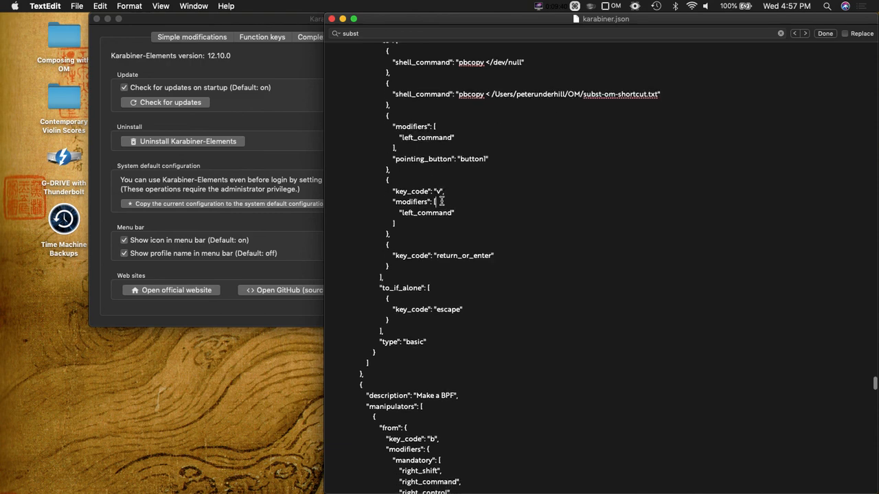
pyautogui.scroll(-3, 442, 199)
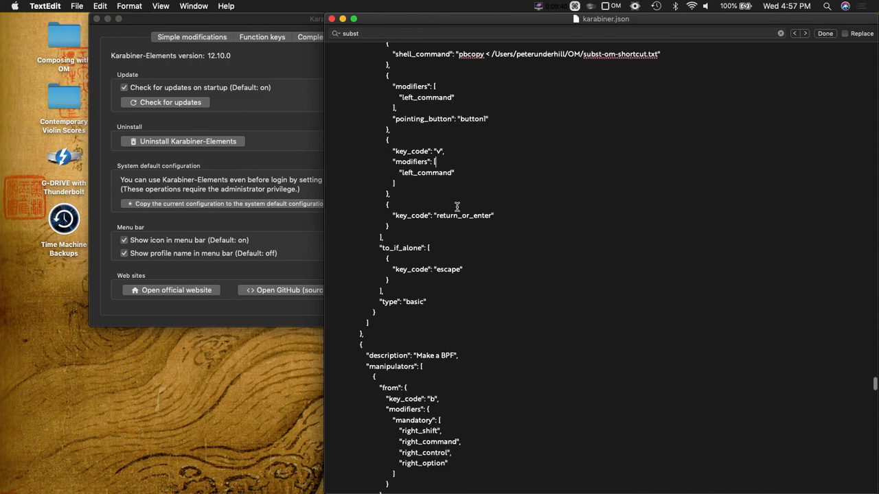
pyautogui.scroll(-2, 470, 217)
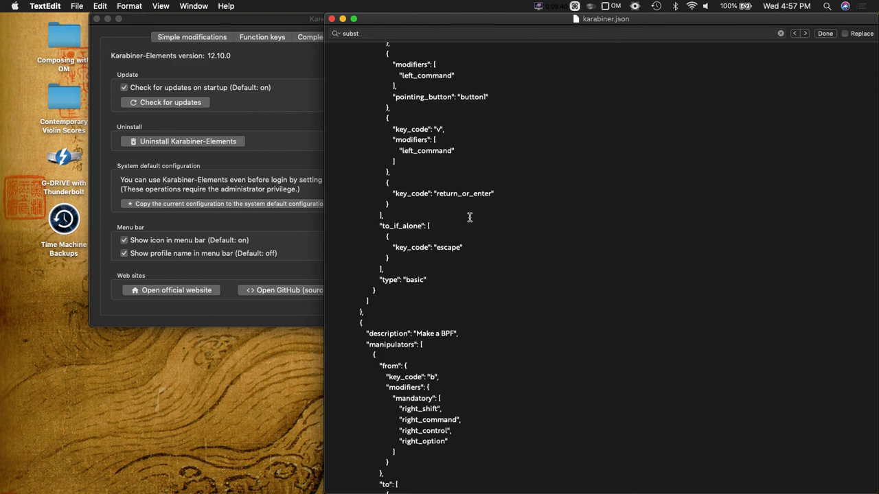
pyautogui.hotkey('ctrl', 'Left')
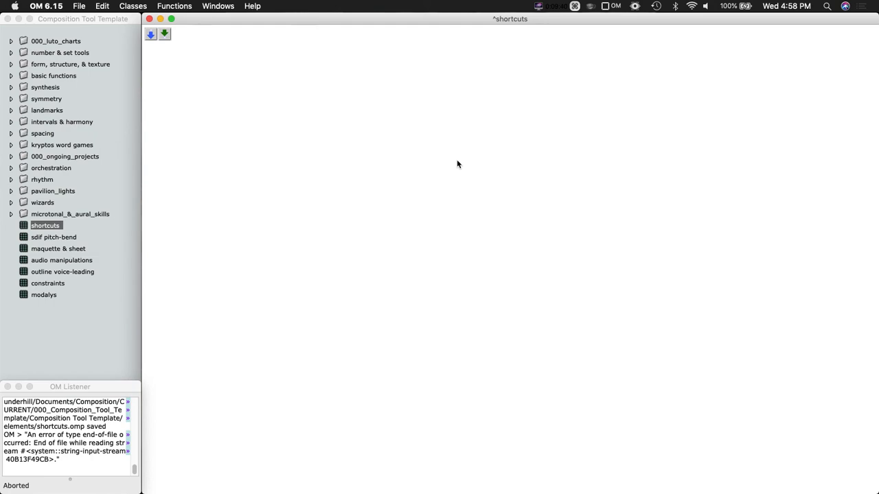
pyautogui.hotkey('ctrl', 'Right')
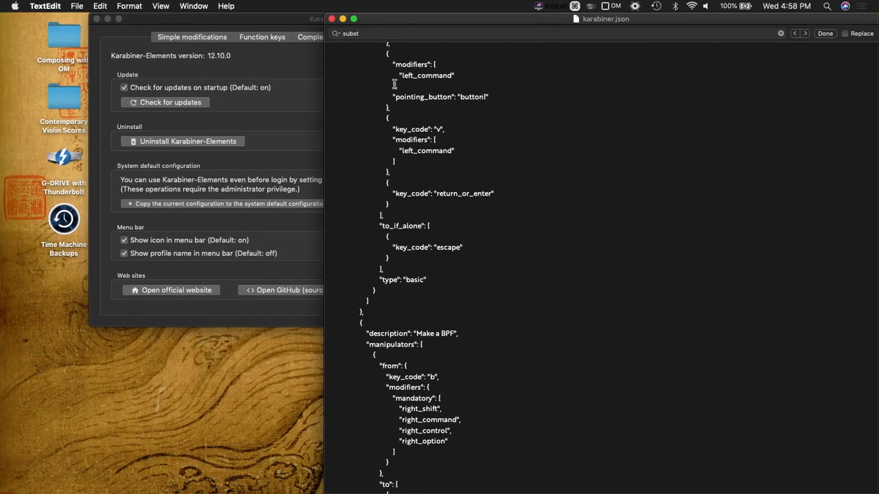
# - Switch to Finder and open the OM folder inside the home folder
pyautogui.press('super')
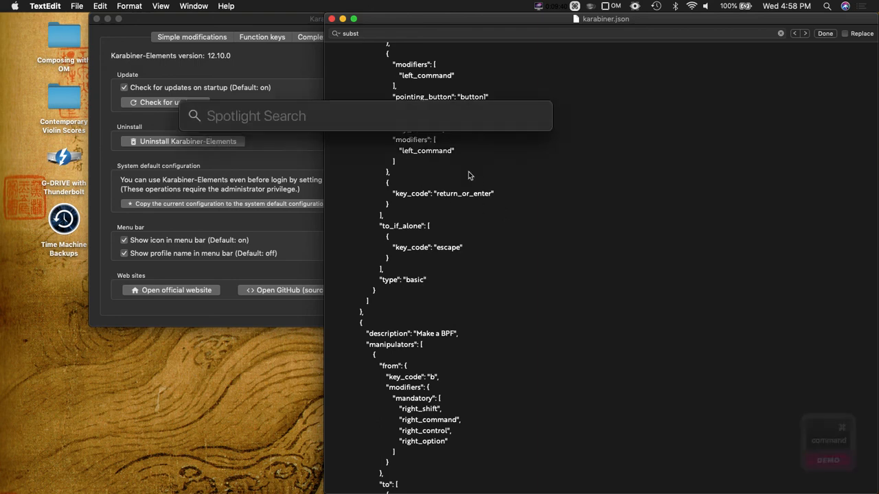
pyautogui.press('Escape')
pyautogui.click(30, 484)
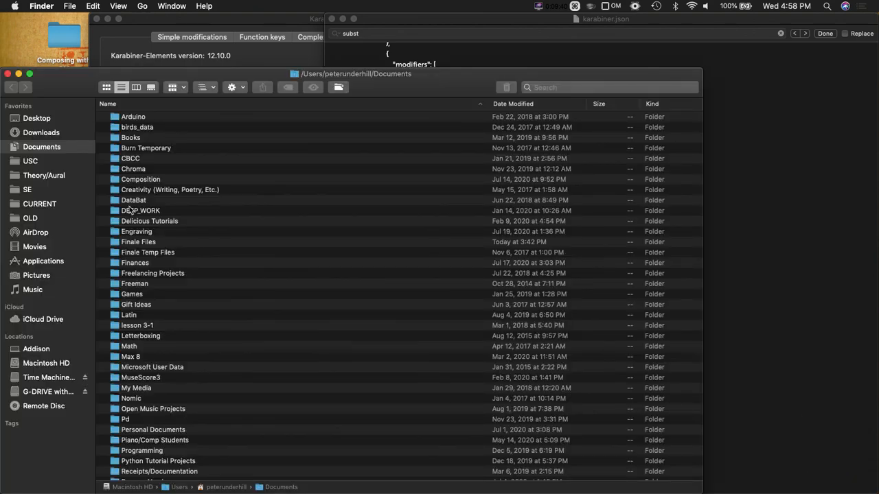
pyautogui.press('super+Up')
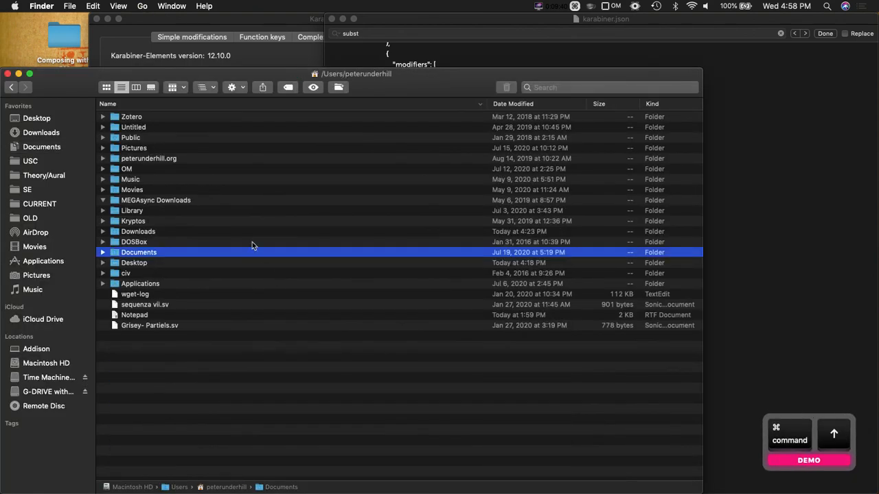
pyautogui.doubleClick(155, 169)
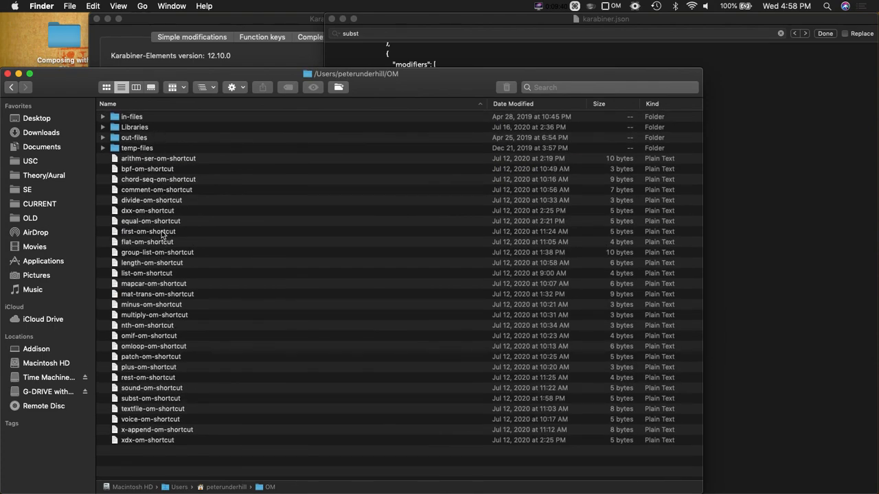
# - Open the divide-om-shortcut and group-list-om-shortcut text files in turn, examine the text each contains, and close them
pyautogui.click(185, 202)
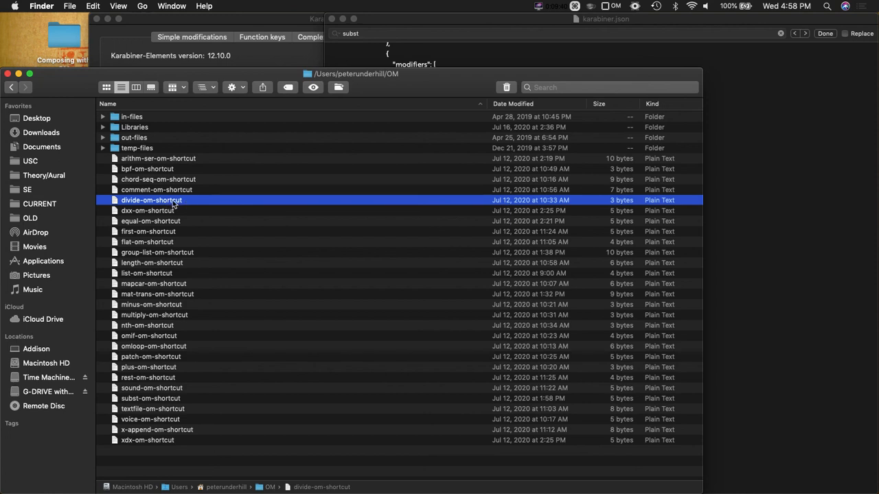
pyautogui.doubleClick(173, 202)
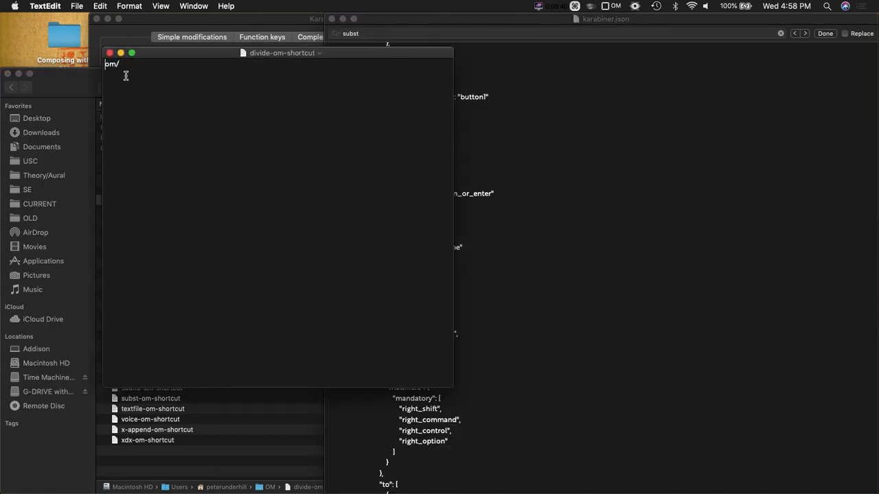
pyautogui.click(109, 53)
pyautogui.click(142, 252)
pyautogui.doubleClick(142, 252)
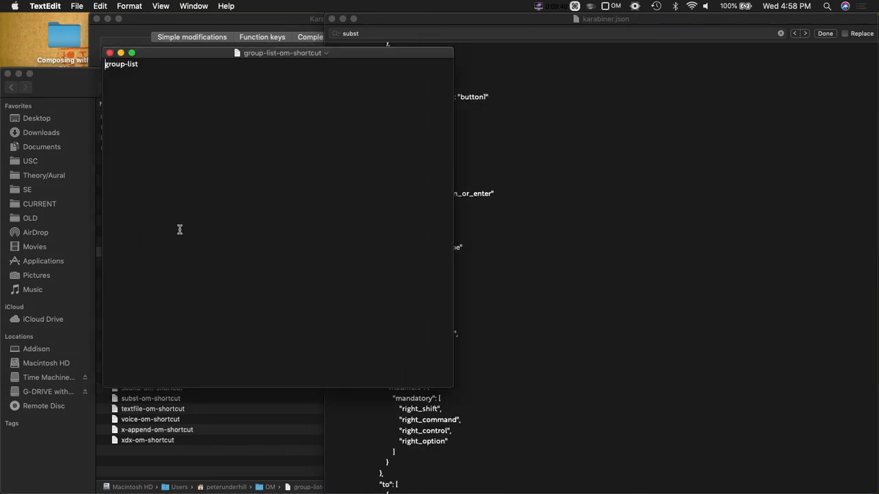
pyautogui.click(109, 53)
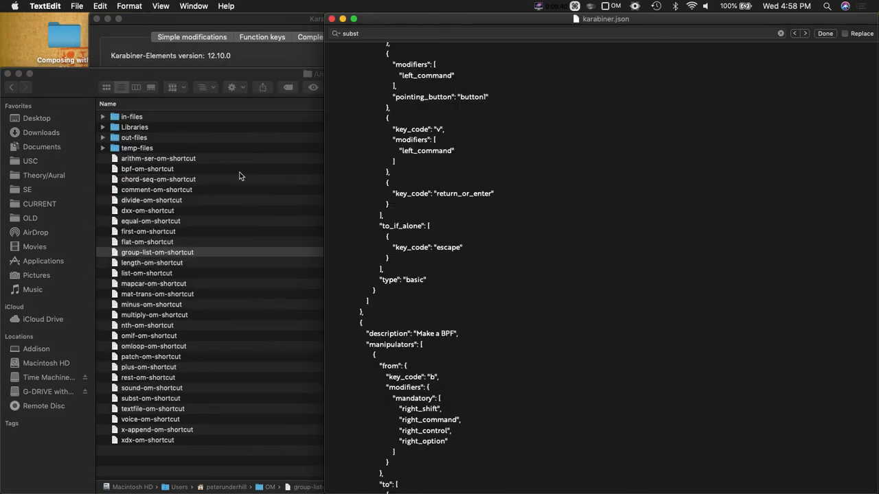
# - Close karabiner.json, then narrow and close the Finder window showing the OM folder
pyautogui.click(332, 18)
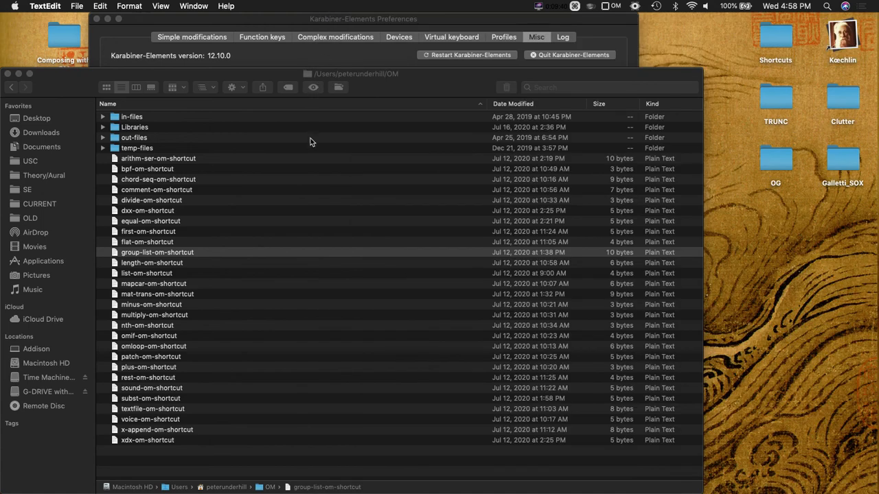
pyautogui.click(381, 90)
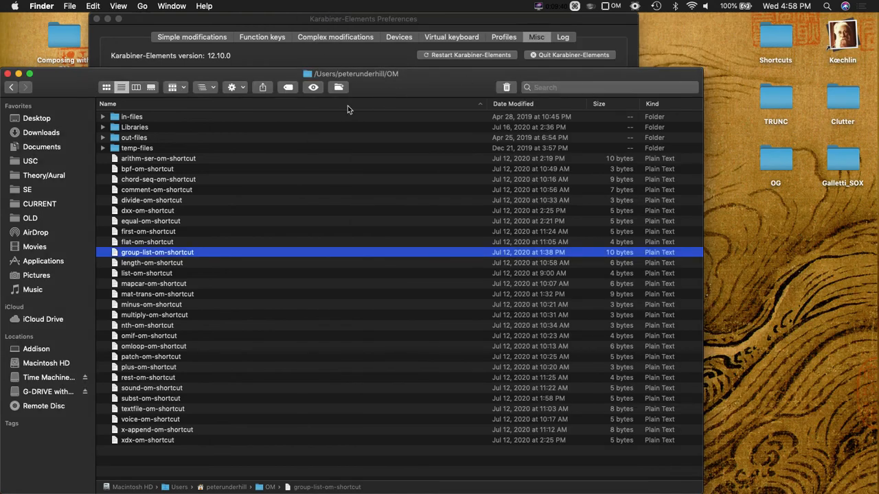
pyautogui.moveTo(704, 205); pyautogui.dragTo(582, 240)
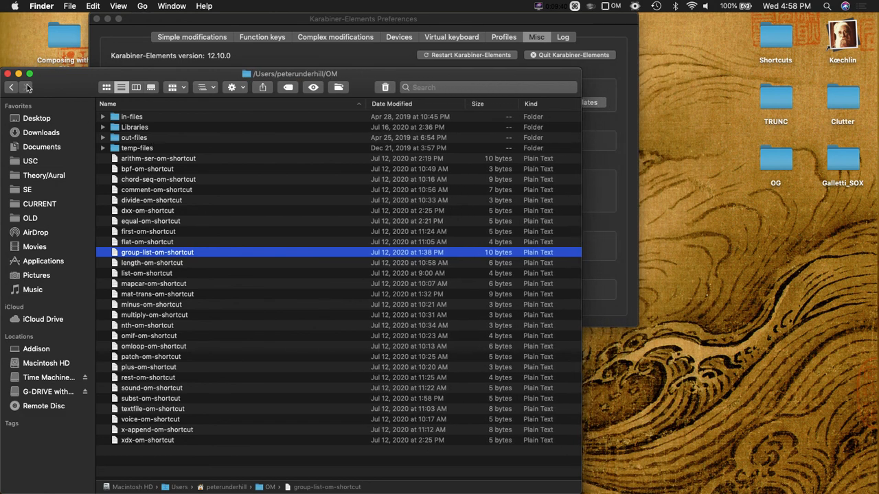
pyautogui.click(8, 73)
# - Switch from the Karabiner-Elements desktop to the desktop with the "Composing with OpenMusic" title image
pyautogui.hotkey('ctrl', 'Up')
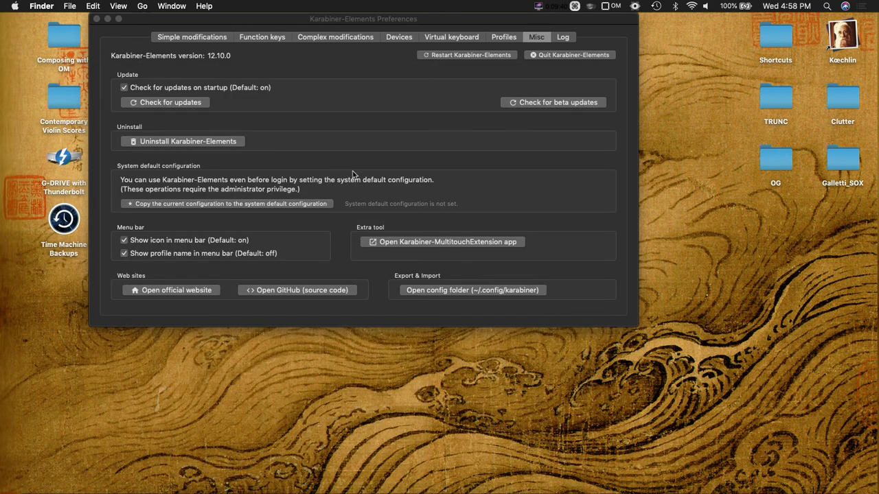
pyautogui.moveTo(380, 4)
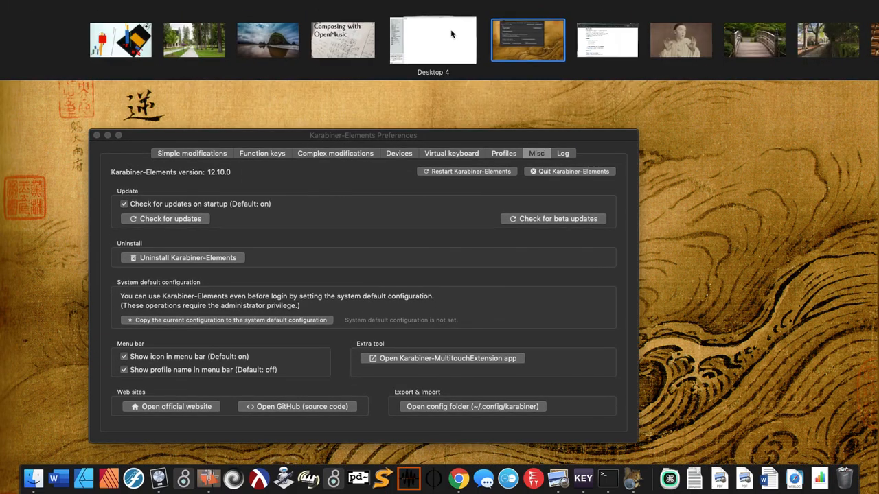
pyautogui.click(357, 43)
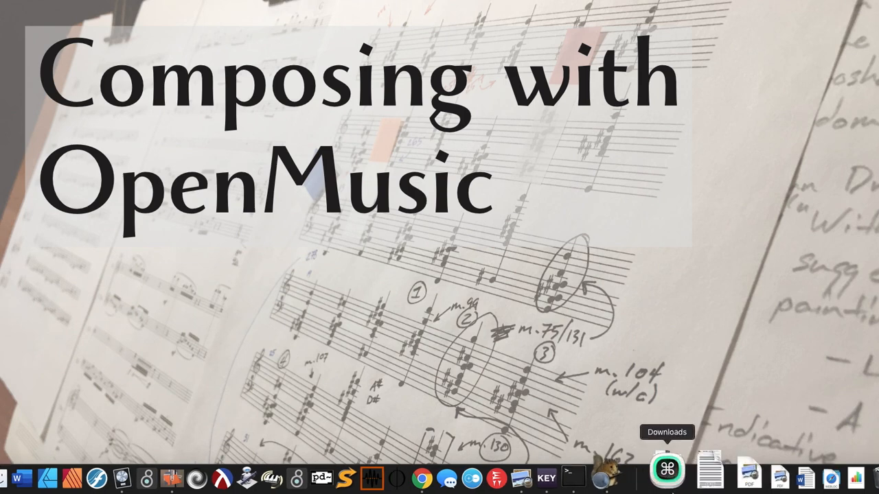